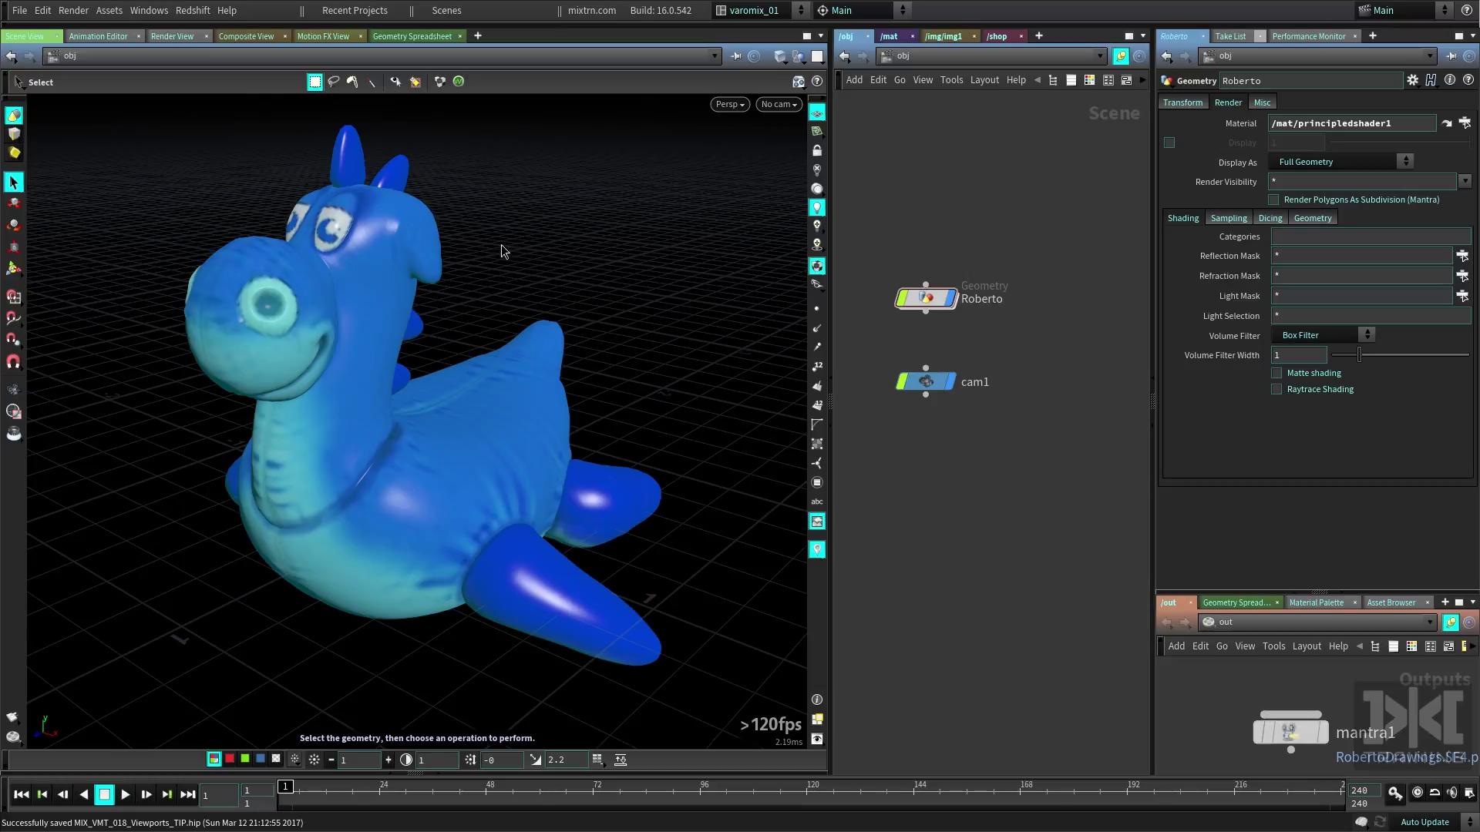
Orbit around the dinosaur model in perspective and switch the viewport to the Top view
alt+drag(501, 245, 637, 276)
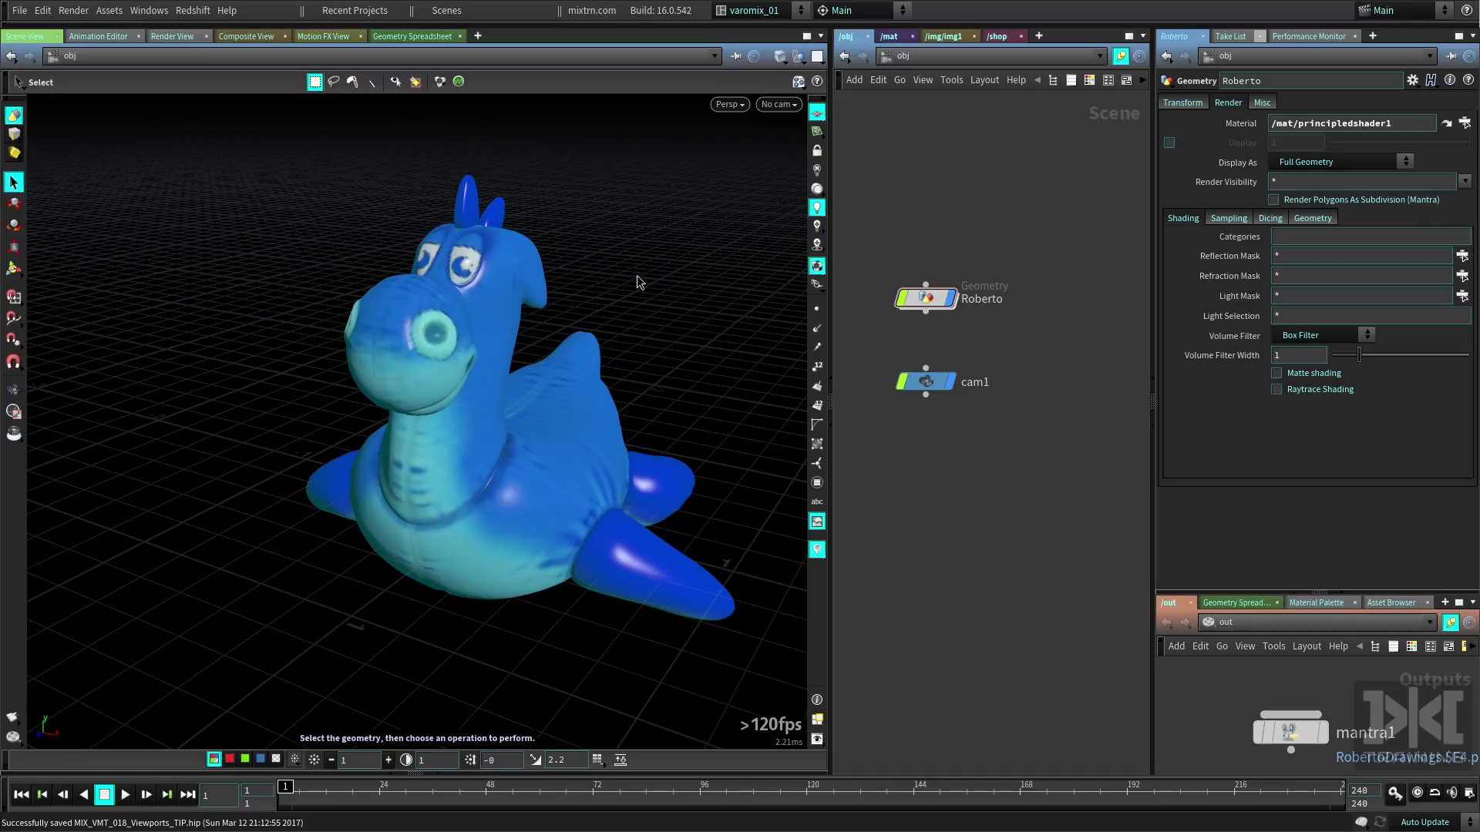
alt+drag(194, 279, 694, 262)
click(728, 105)
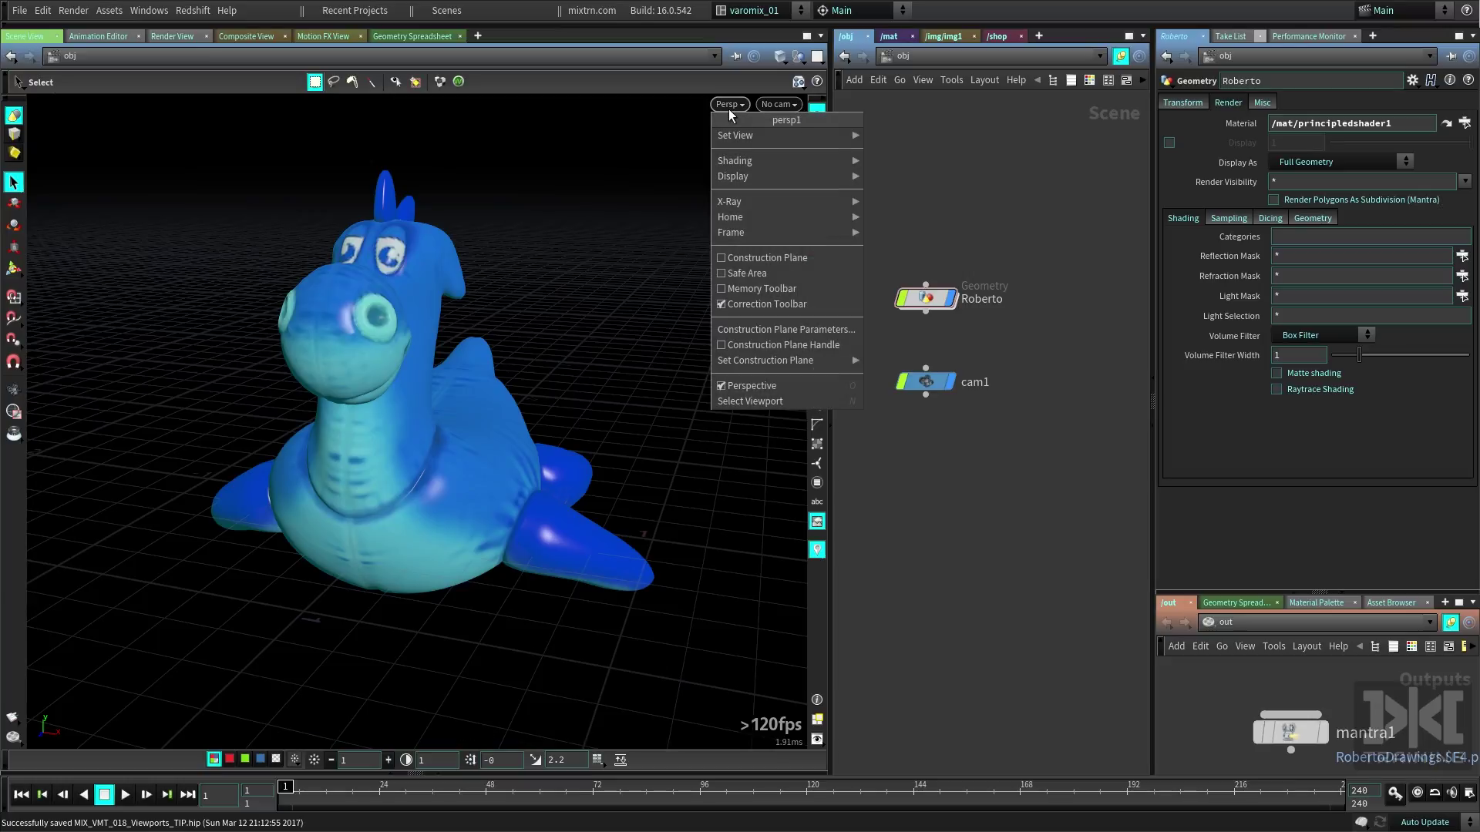
mouse_move(759, 142)
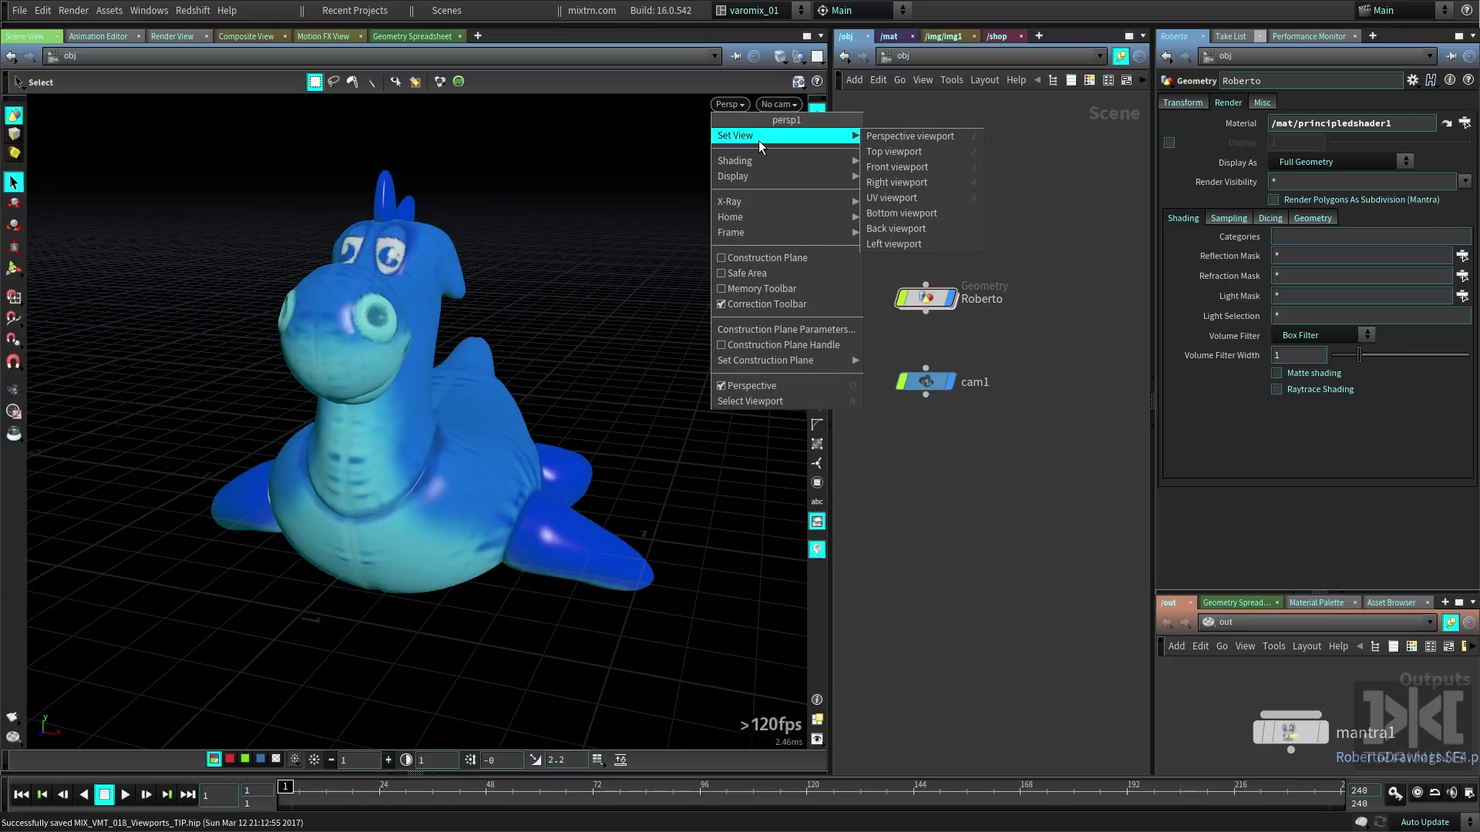
click(961, 154)
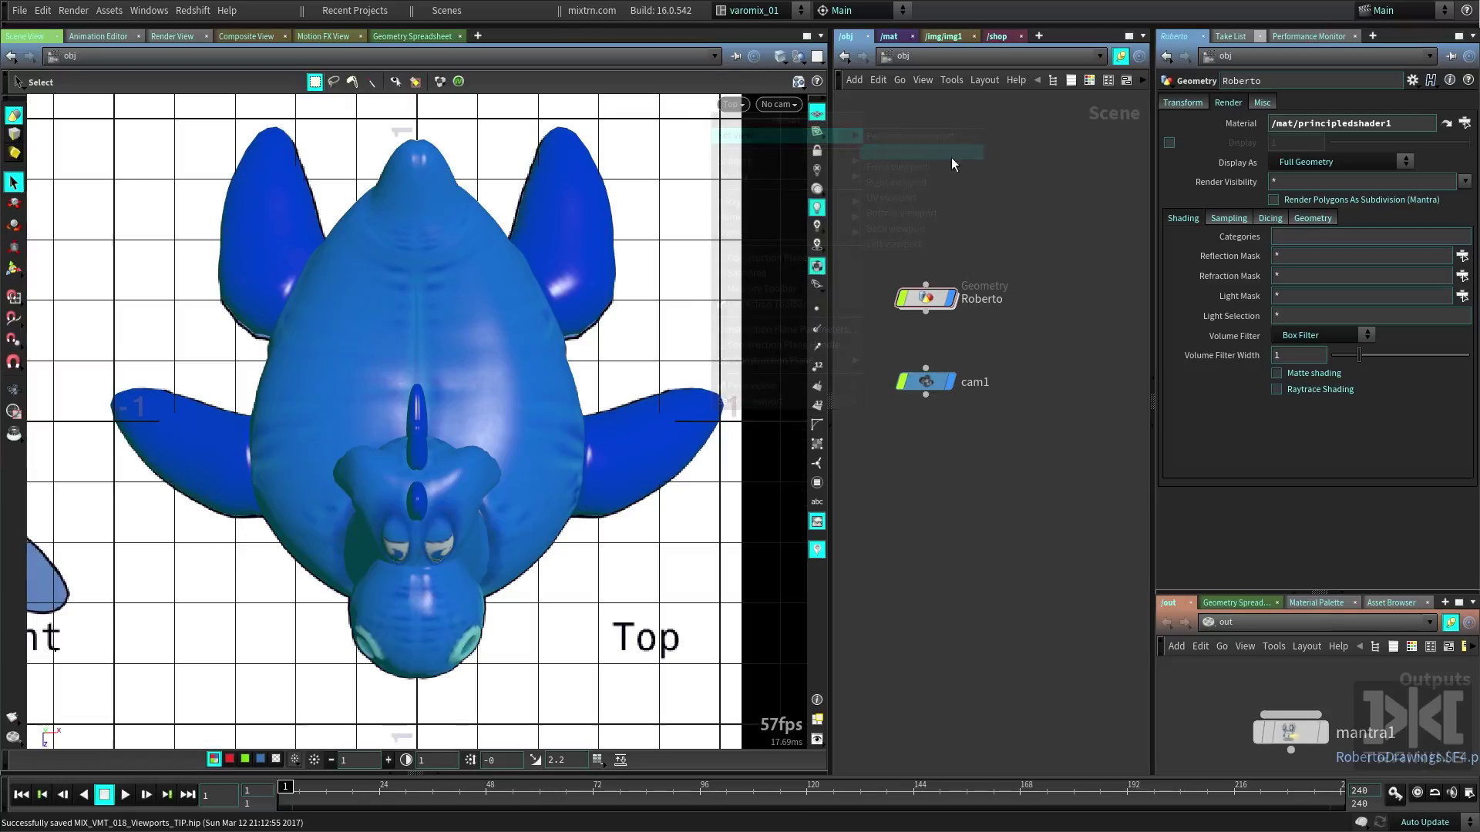
Switch the viewport to the Front view and frame the model together with its reference sheet drawings
key(space+3)
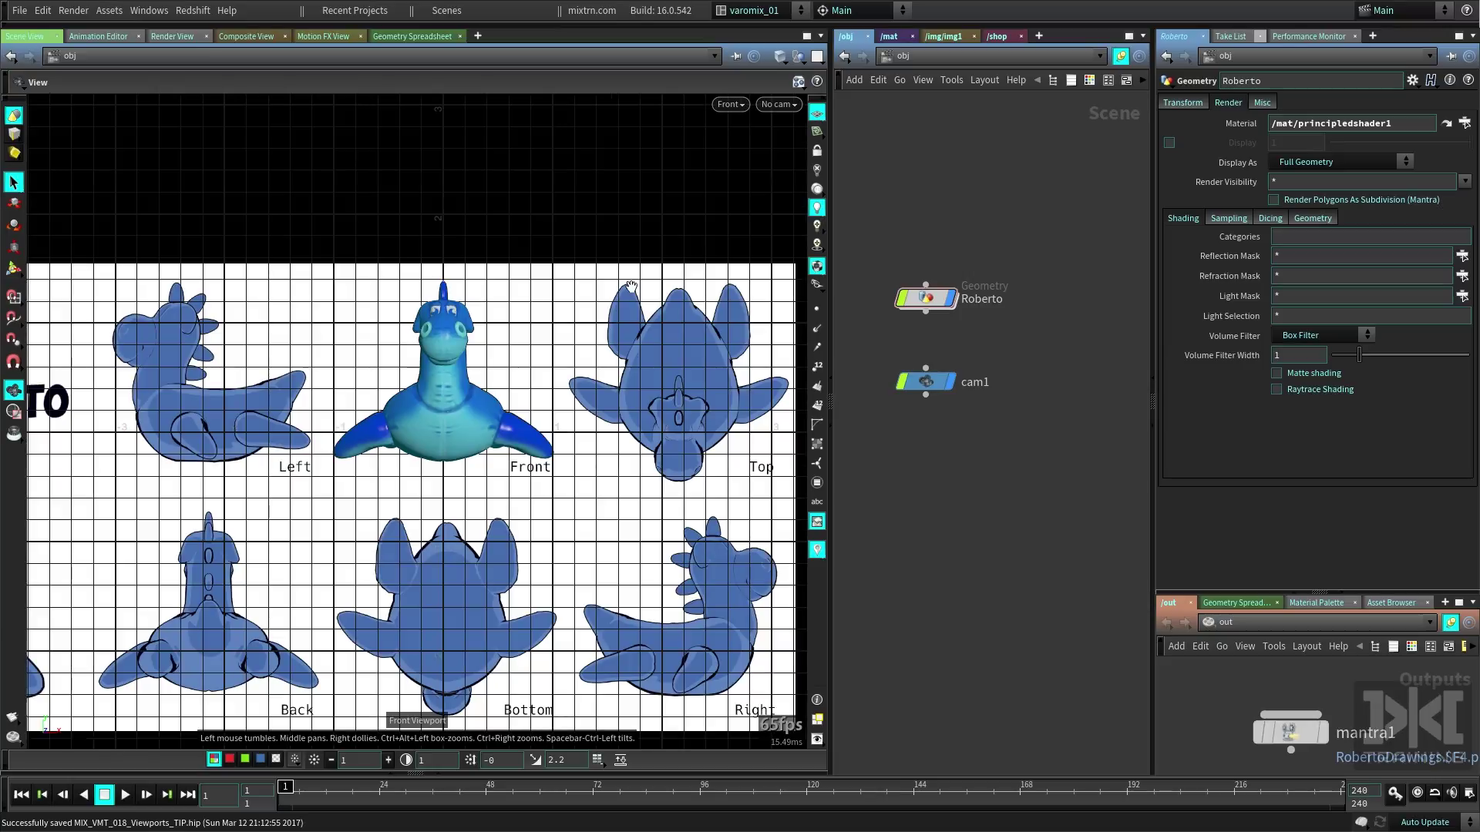
right_drag(649, 396, 379, 373)
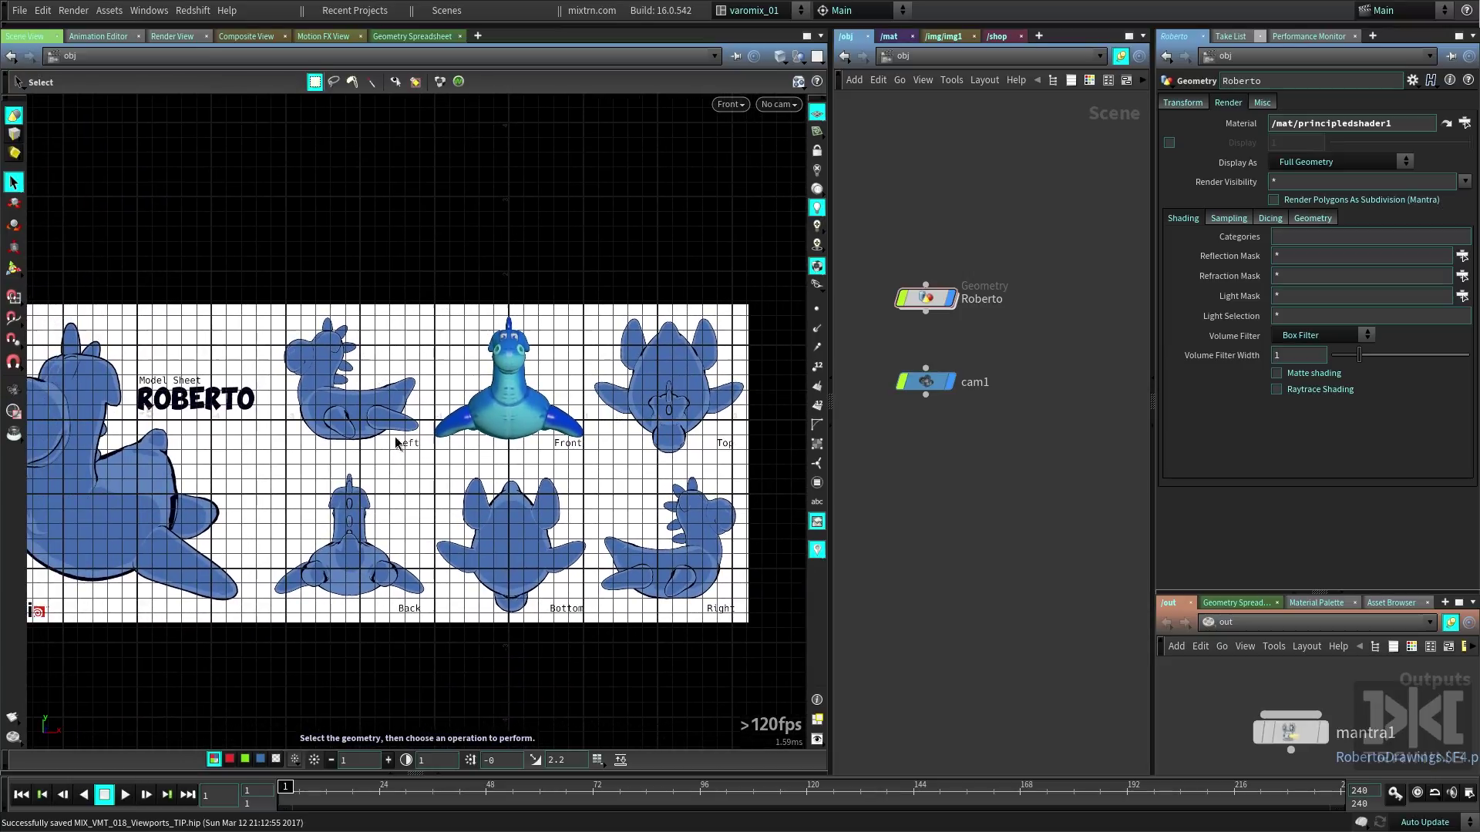
middle_drag(456, 409, 558, 416)
middle_drag(585, 488, 433, 461)
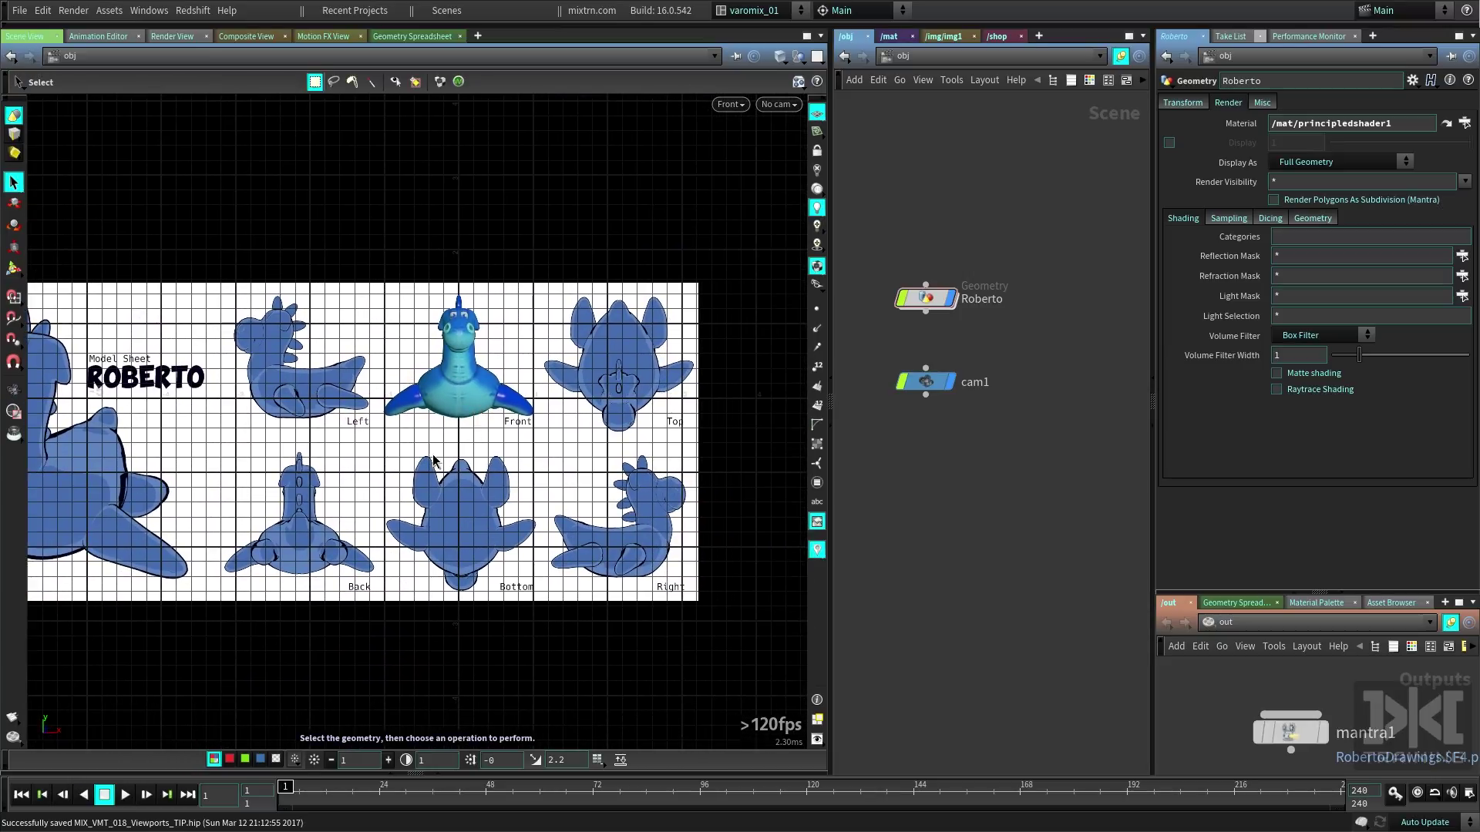
Switch the viewport to the Right view and frame the model against the model sheet
key(space+4)
right_drag(433, 454, 223, 505)
middle_drag(340, 521, 327, 458)
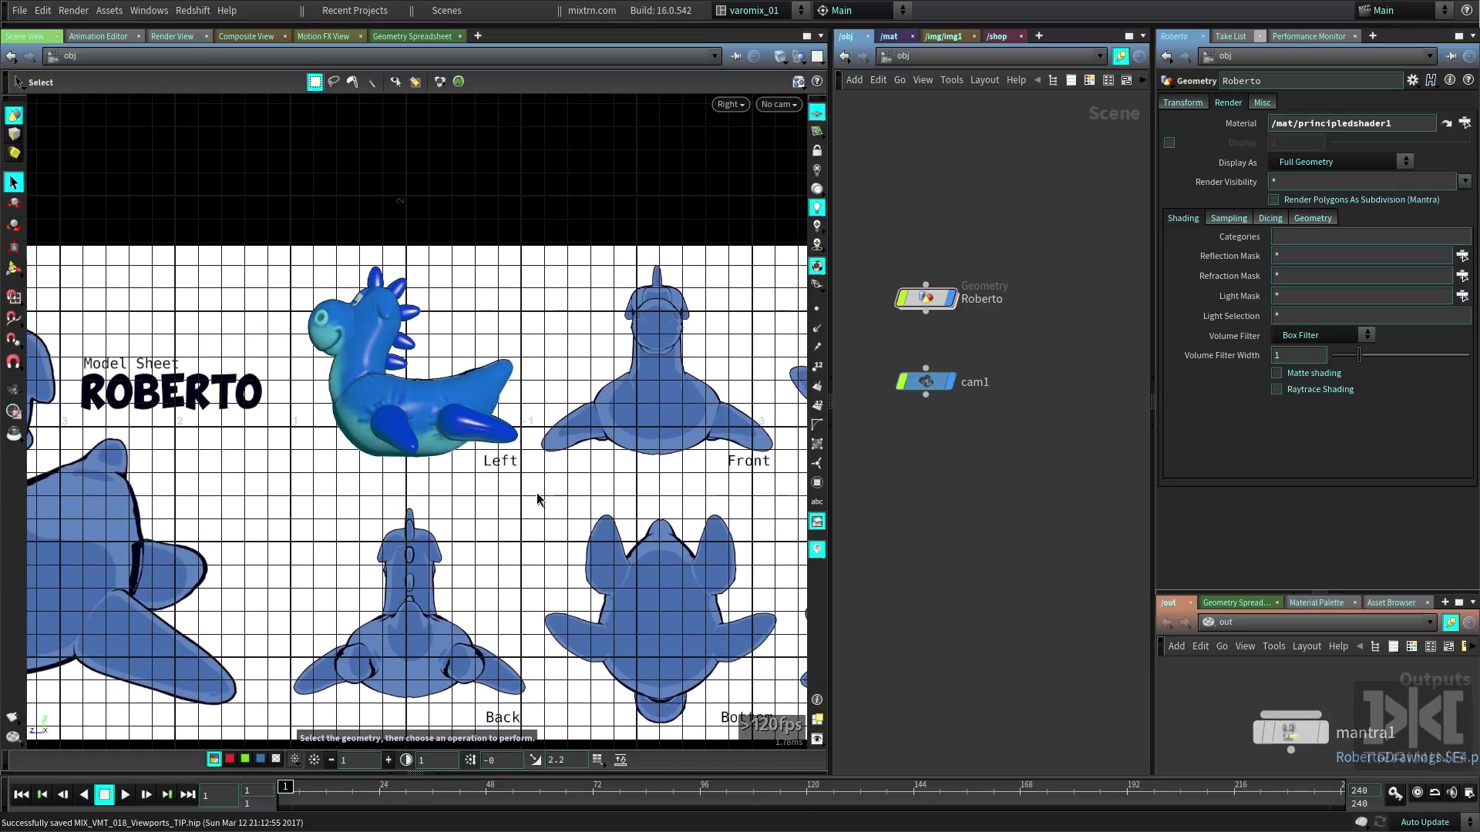
Flip the side viewport to the opposite Left view, inspect the model there, and return to the Right view
key(space+4)
middle_drag(626, 491, 619, 401)
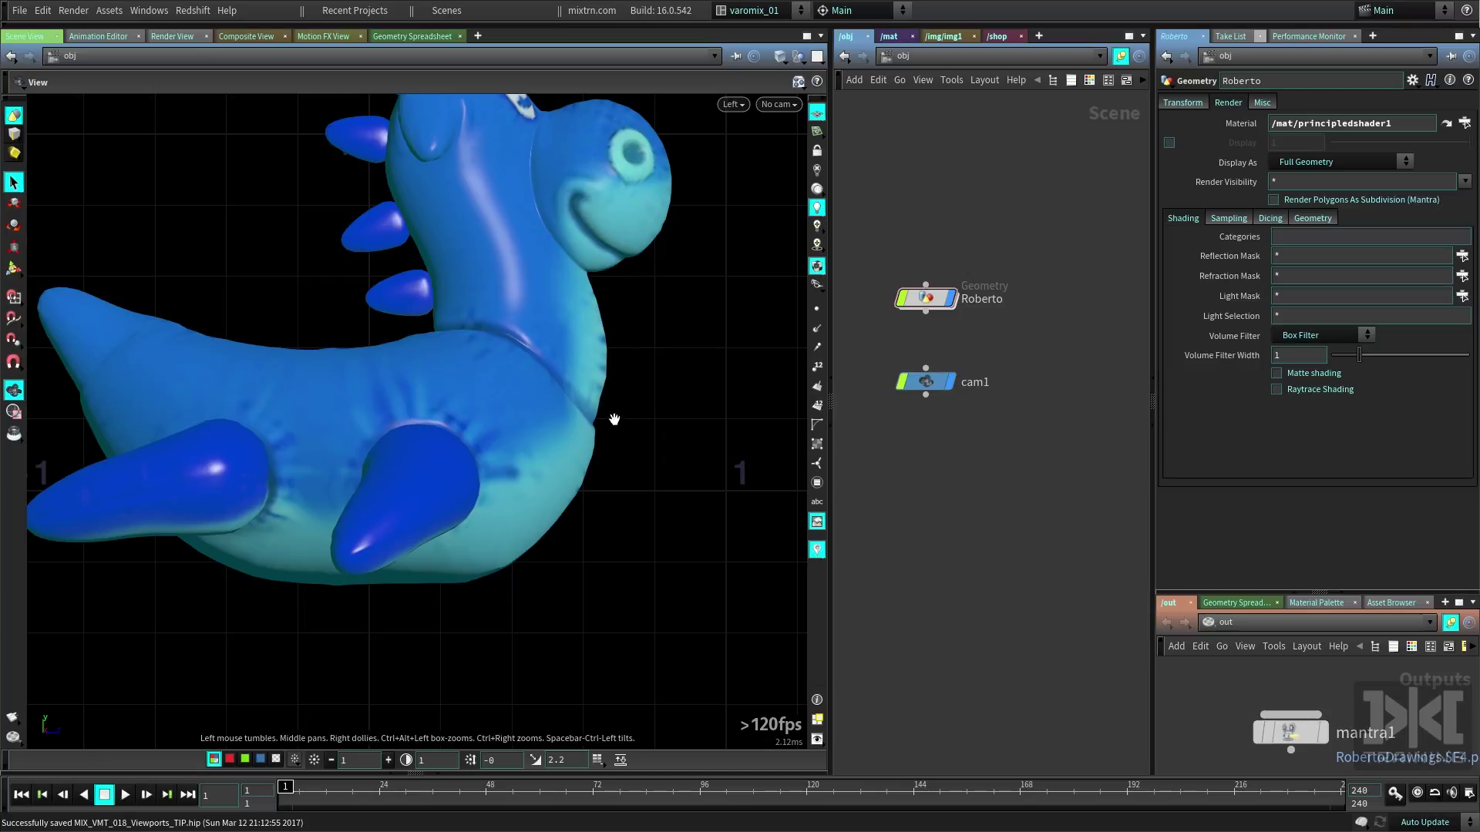
right_drag(614, 420, 574, 423)
scroll(651, 399, down, 2)
key(space+4)
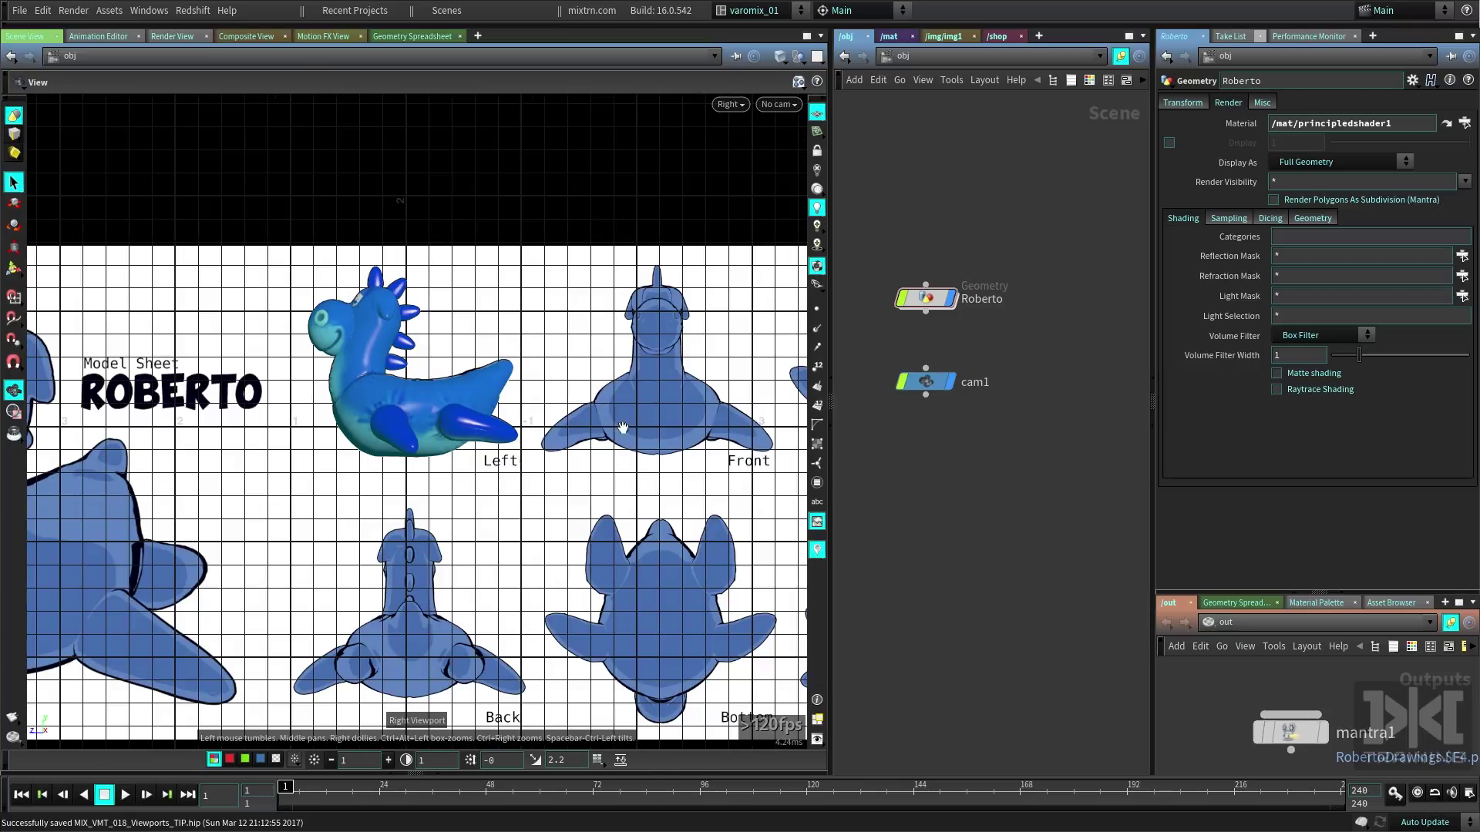
Look at the model in the Top view and return to the Perspective view
key(space+2)
middle_drag(661, 435, 564, 411)
key(space+1)
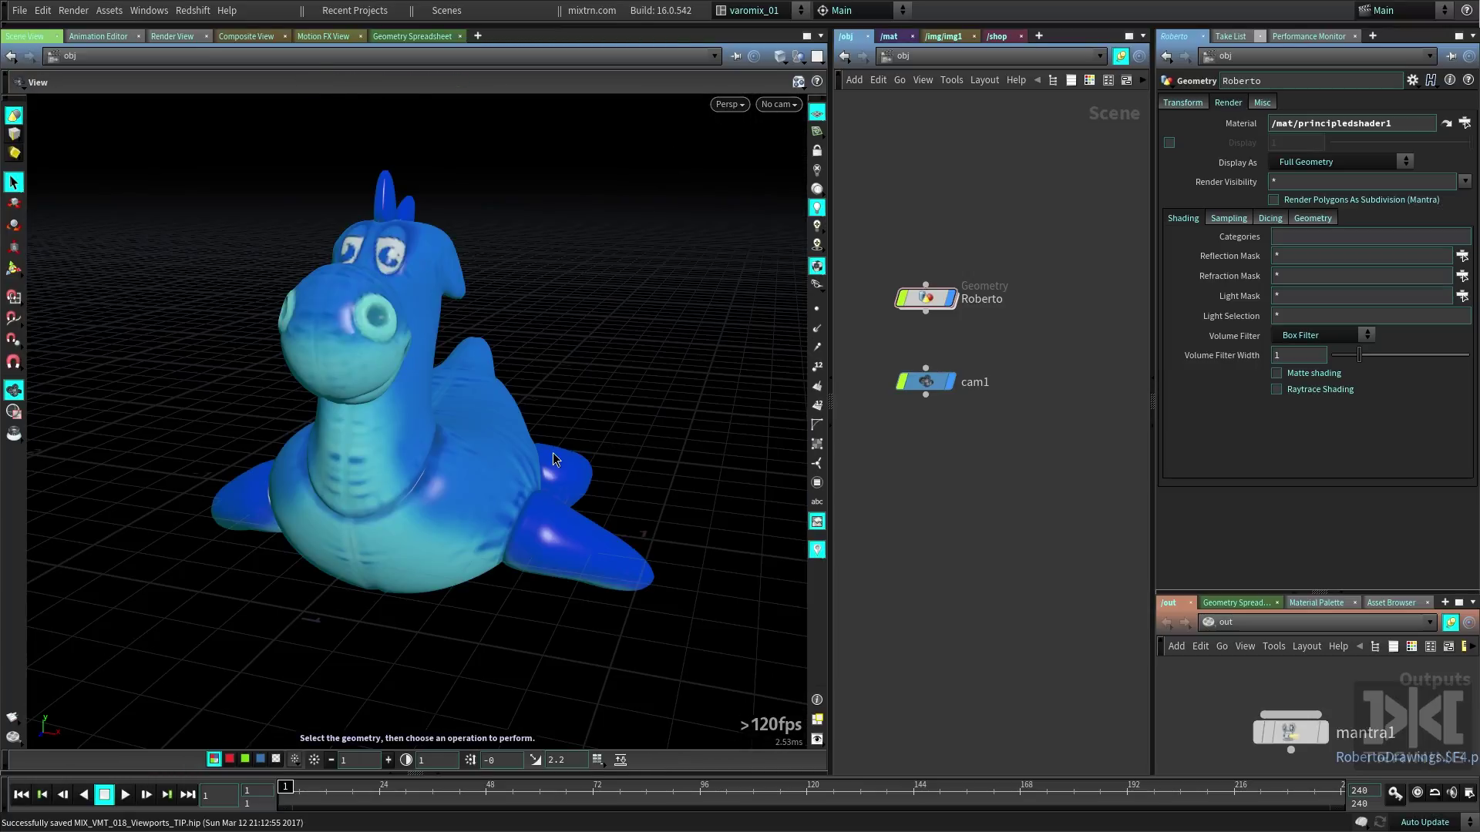
Orbit the perspective view of the model and change the viewport layout to Four Views
drag(605, 399, 638, 447)
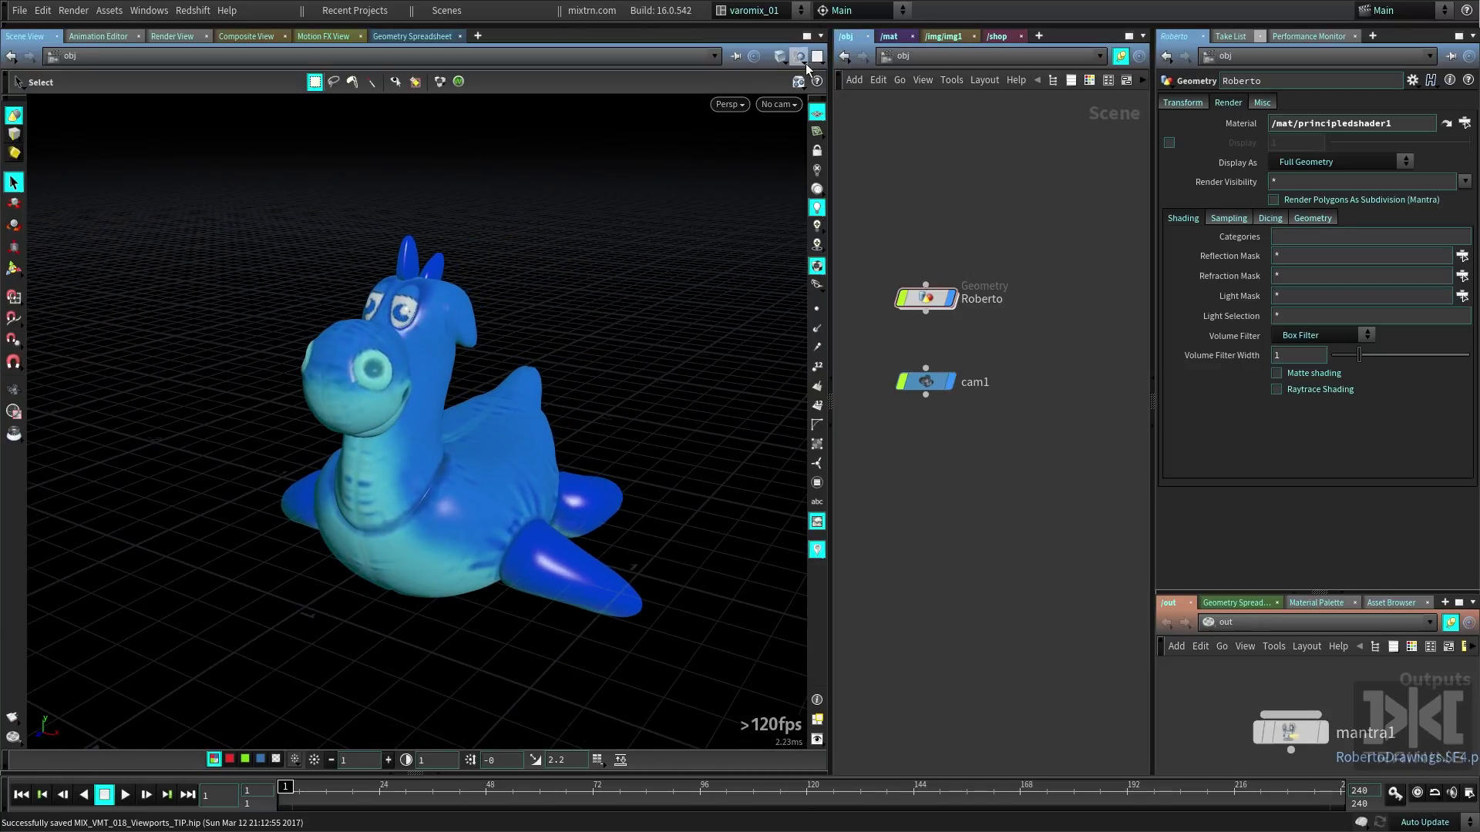
click(817, 56)
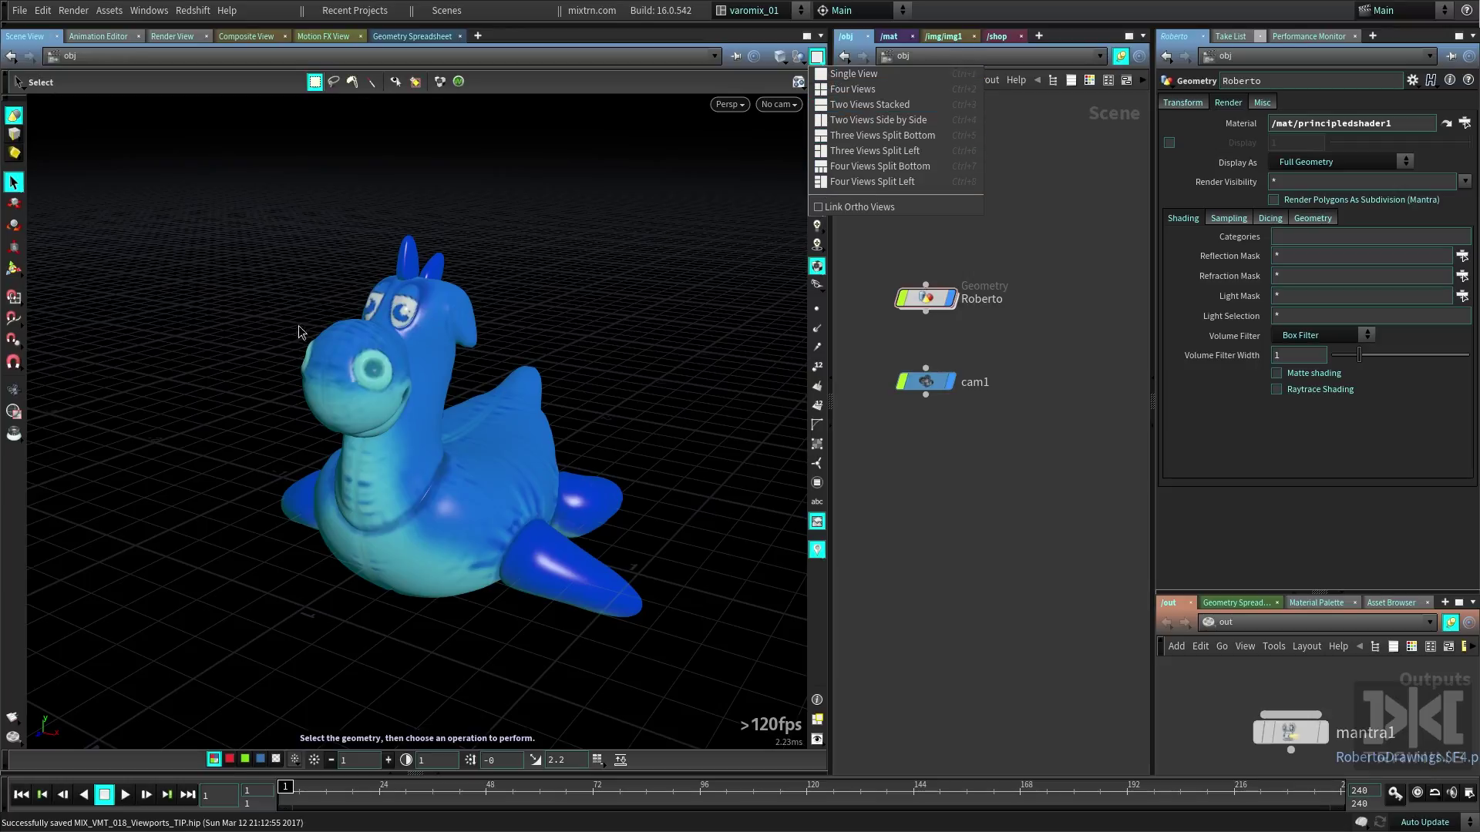
click(904, 90)
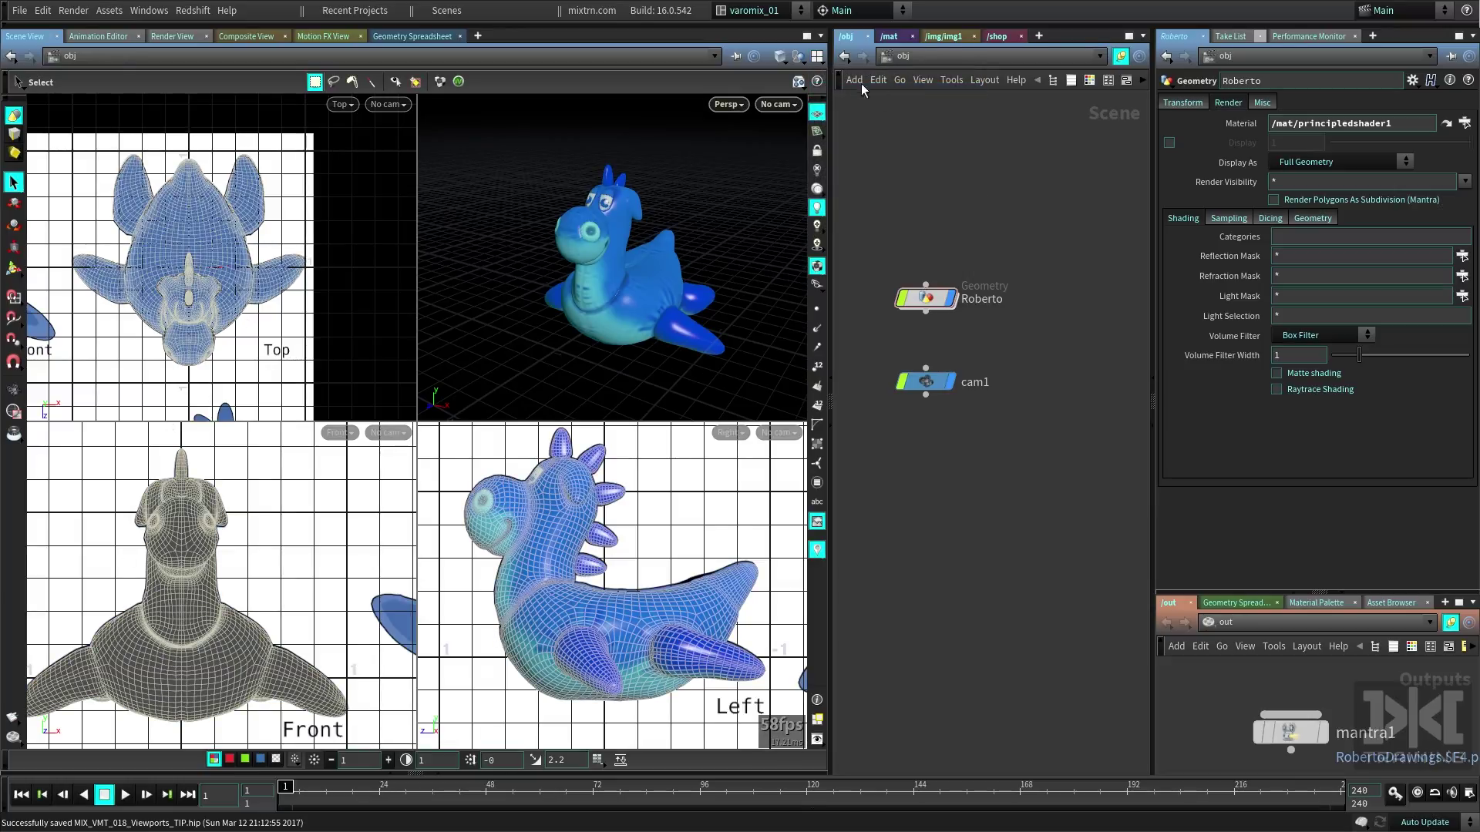
Try the Two Views Stacked viewport layout, followed by Four Views Split Left
click(817, 57)
click(841, 107)
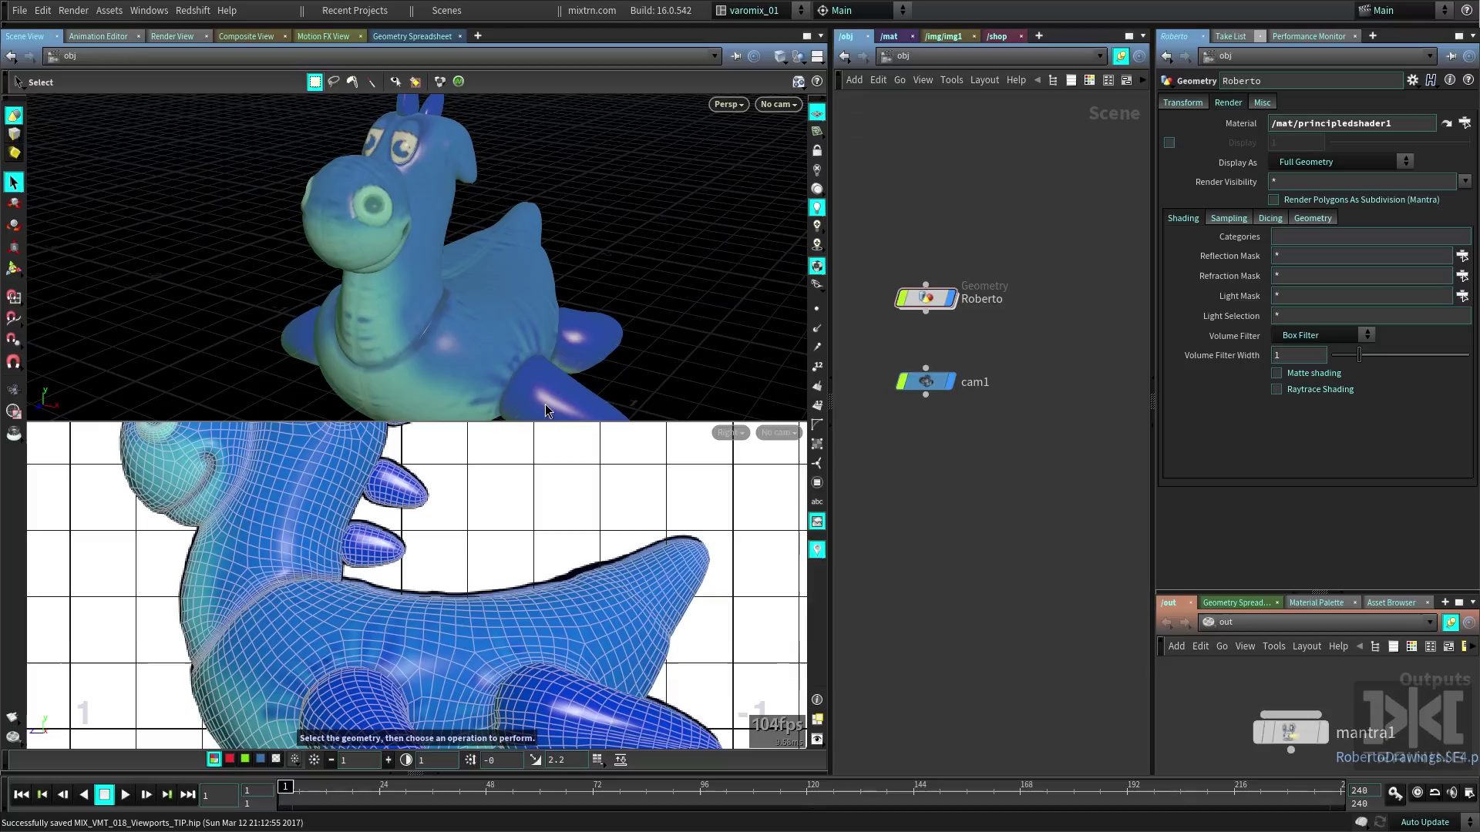
click(814, 57)
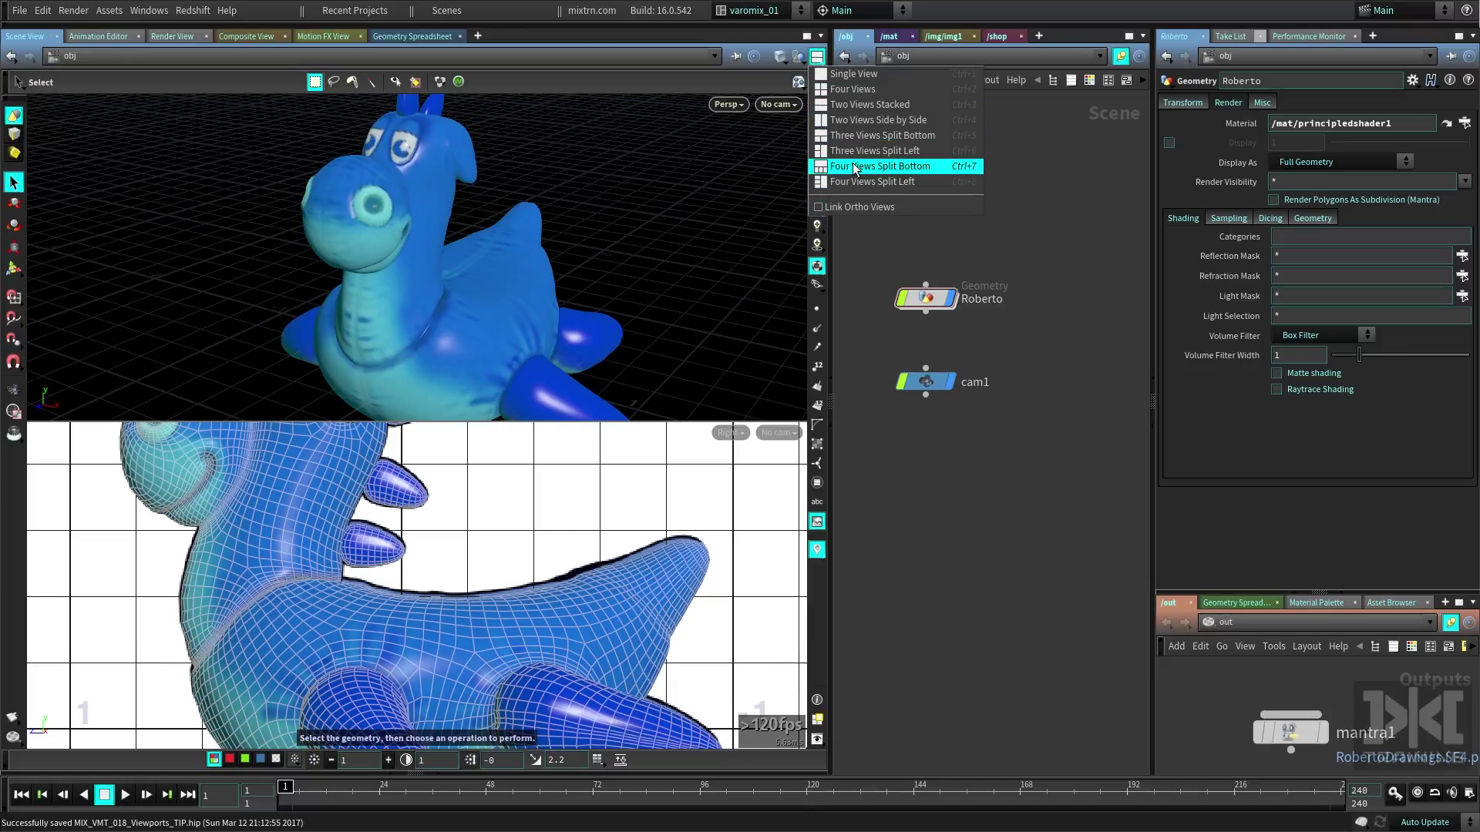
click(855, 182)
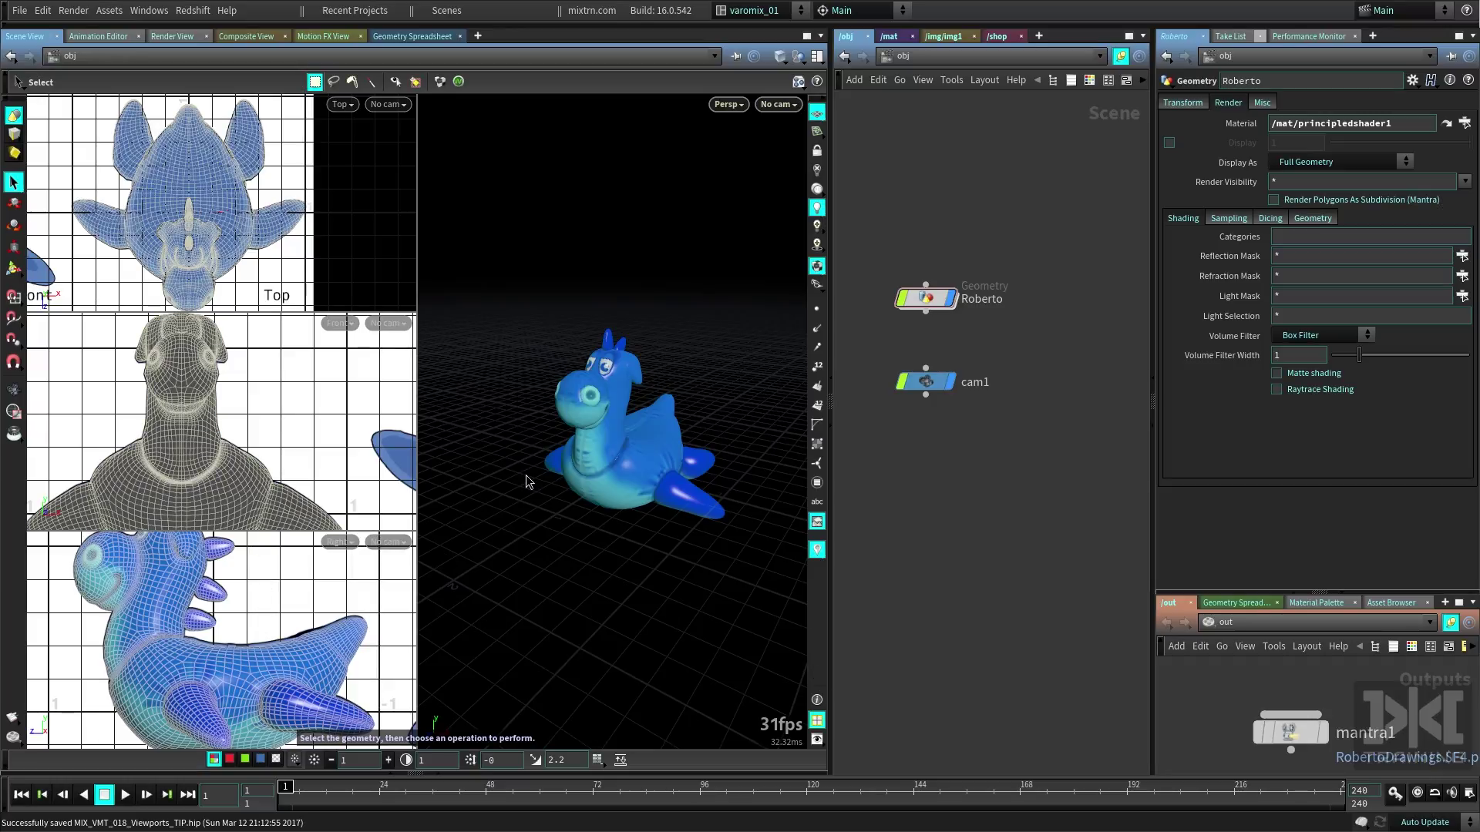
Toggle the wireframe display in the split layout and select the Roberto model in the perspective view
key(w)
key(w)
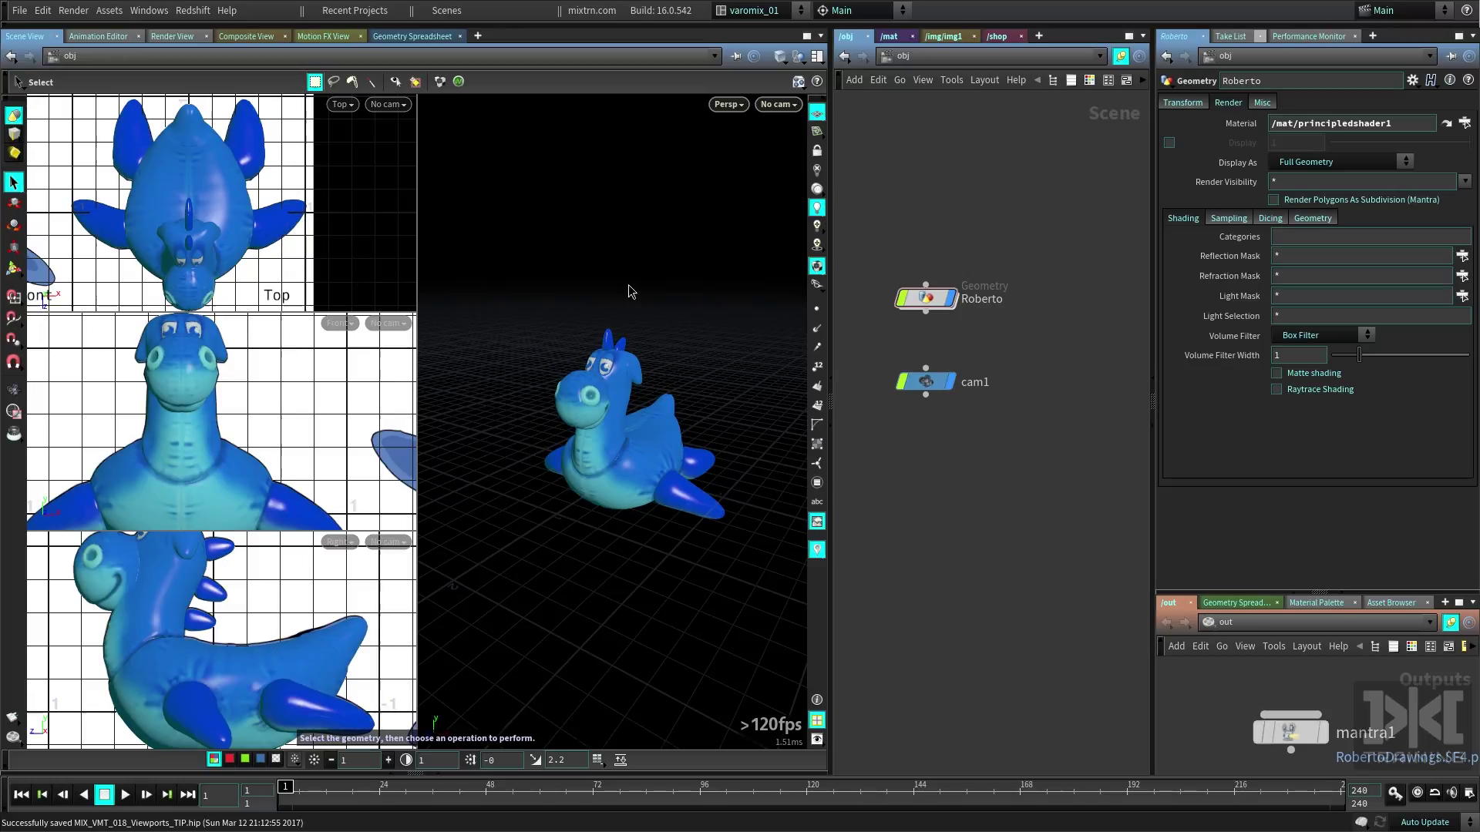
click(586, 484)
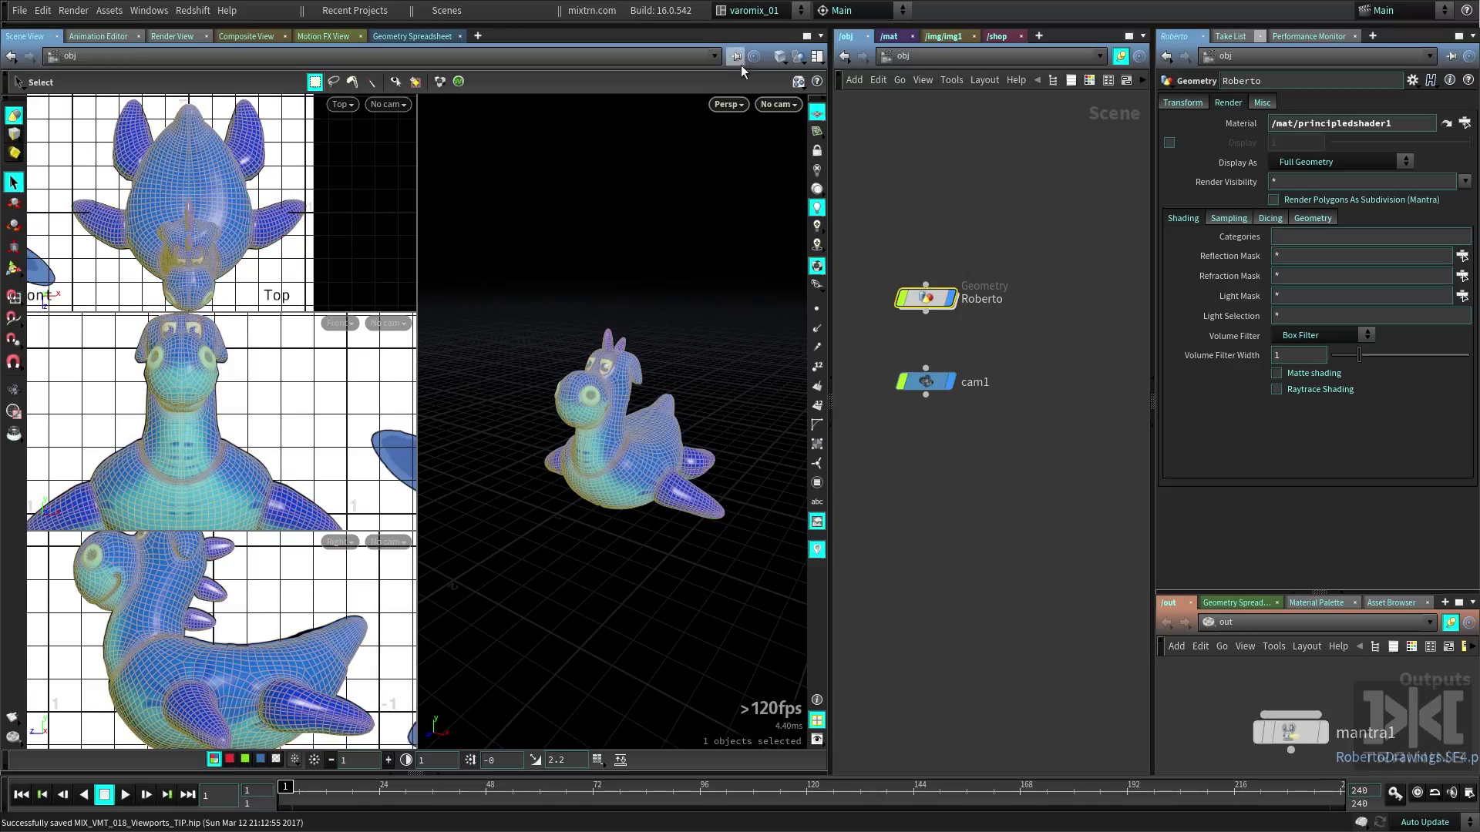
Set the viewport layout to Four Views and deselect the Roberto model
click(817, 56)
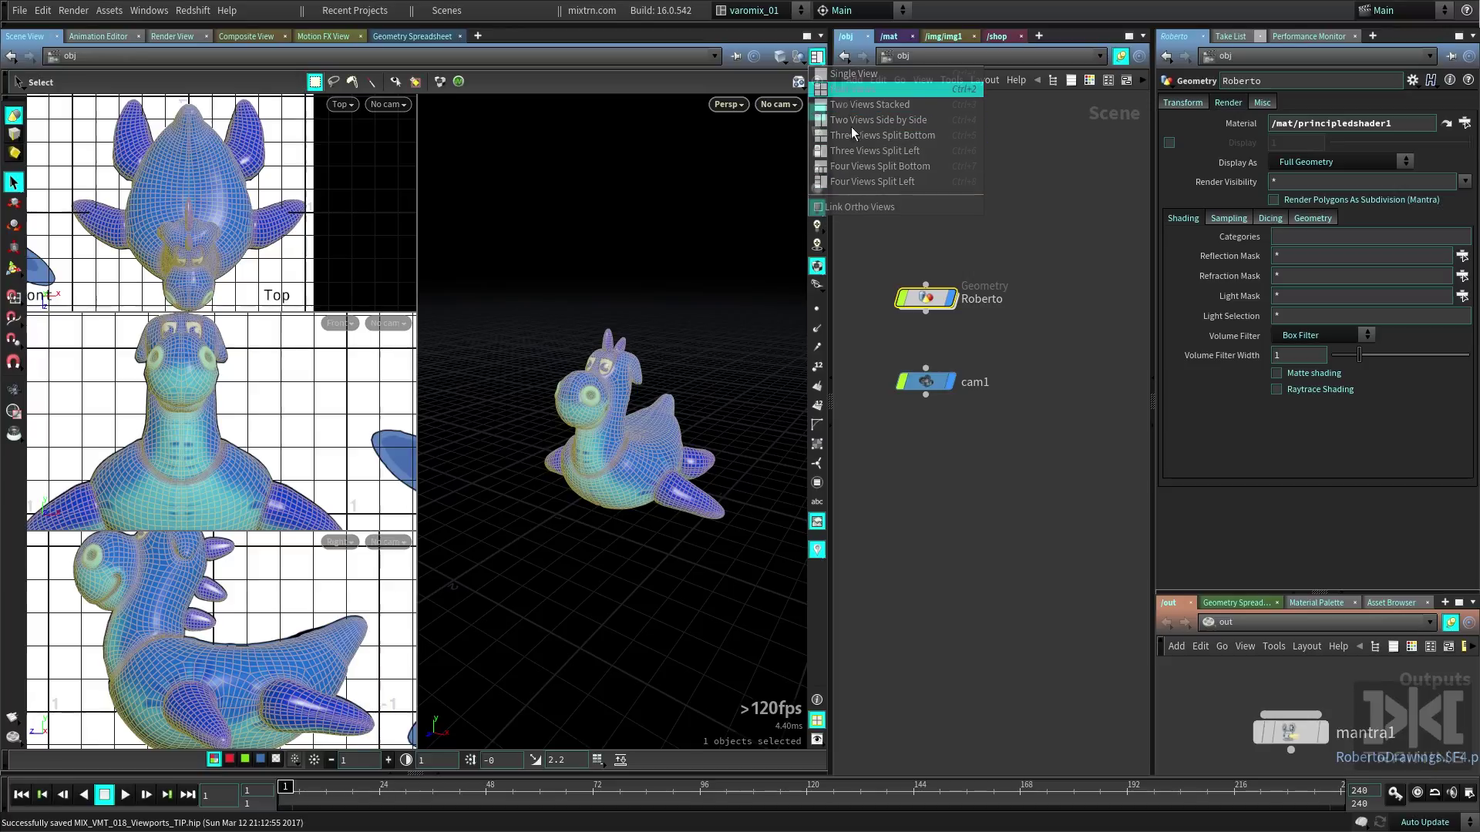
click(878, 89)
click(688, 711)
alt+drag(512, 297, 522, 291)
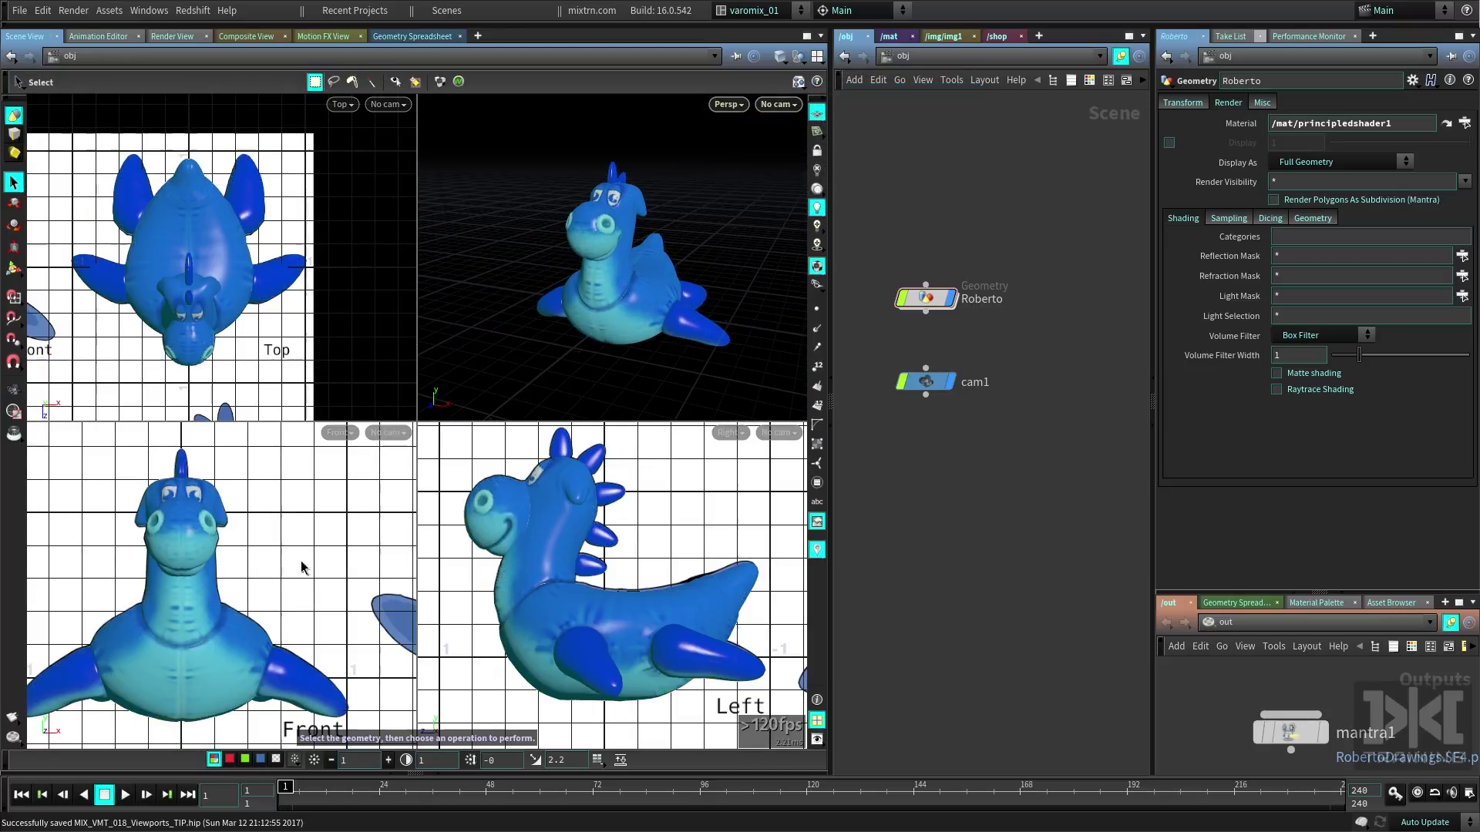
Pan and zoom the Top, Front and Right views independently, and orbit the perspective view to face the model's front
alt+middle_drag(687, 549, 657, 526)
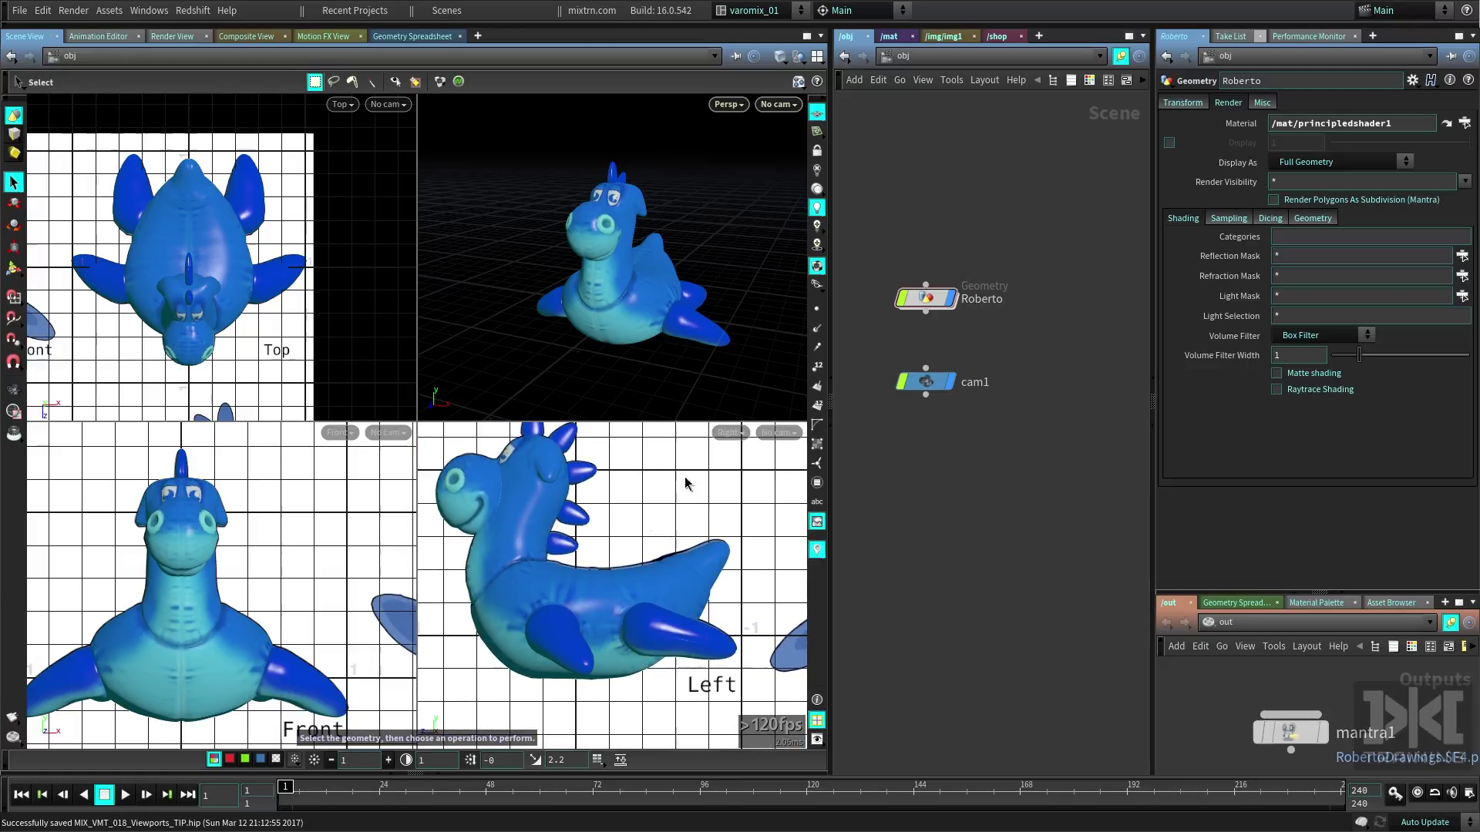
key(Escape)
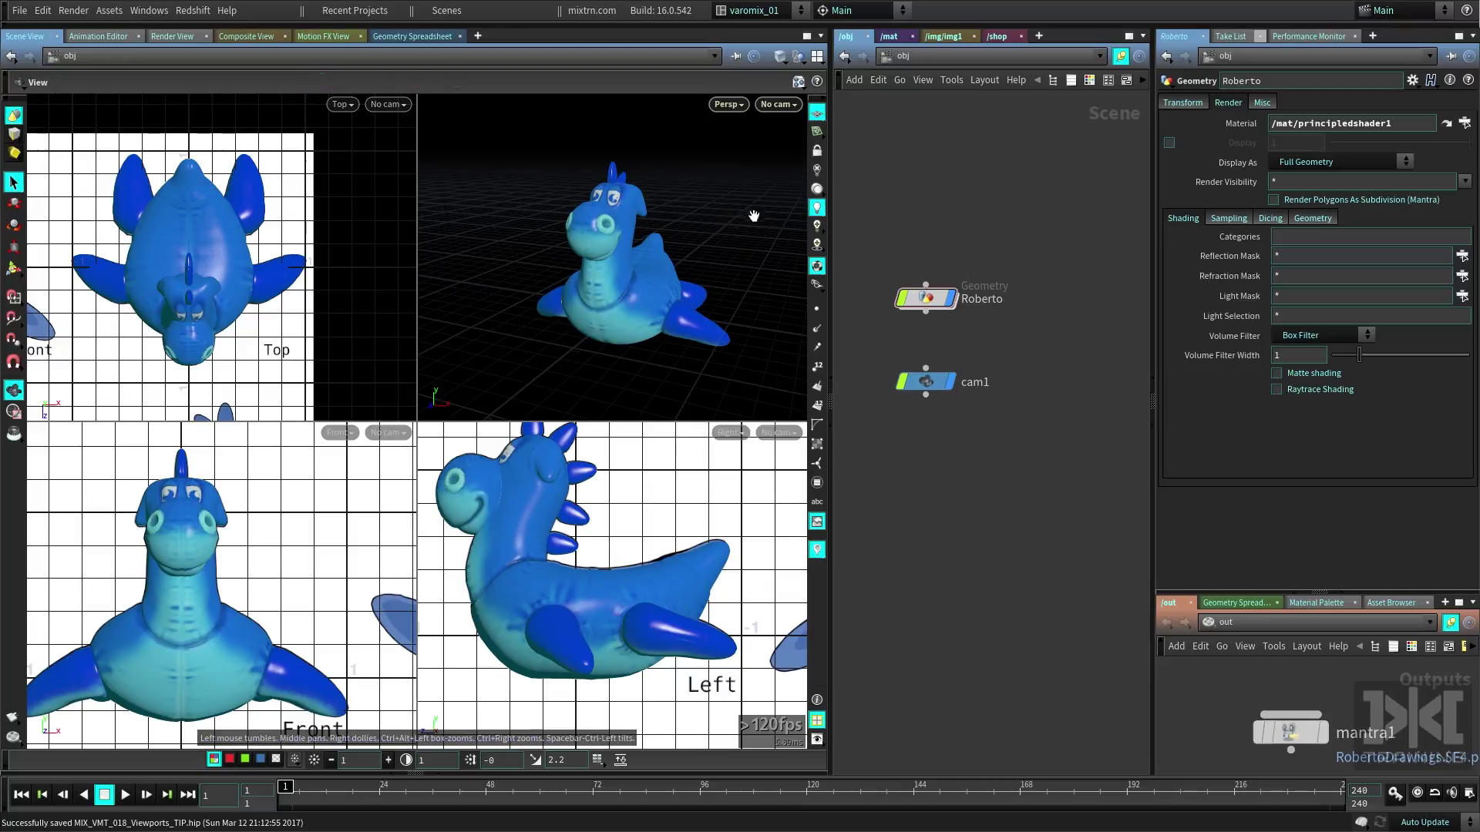
mouse_move(754, 216)
mouse_down()
mouse_move(746, 198)
mouse_move(749, 224)
mouse_up()
right_drag(750, 224, 753, 231)
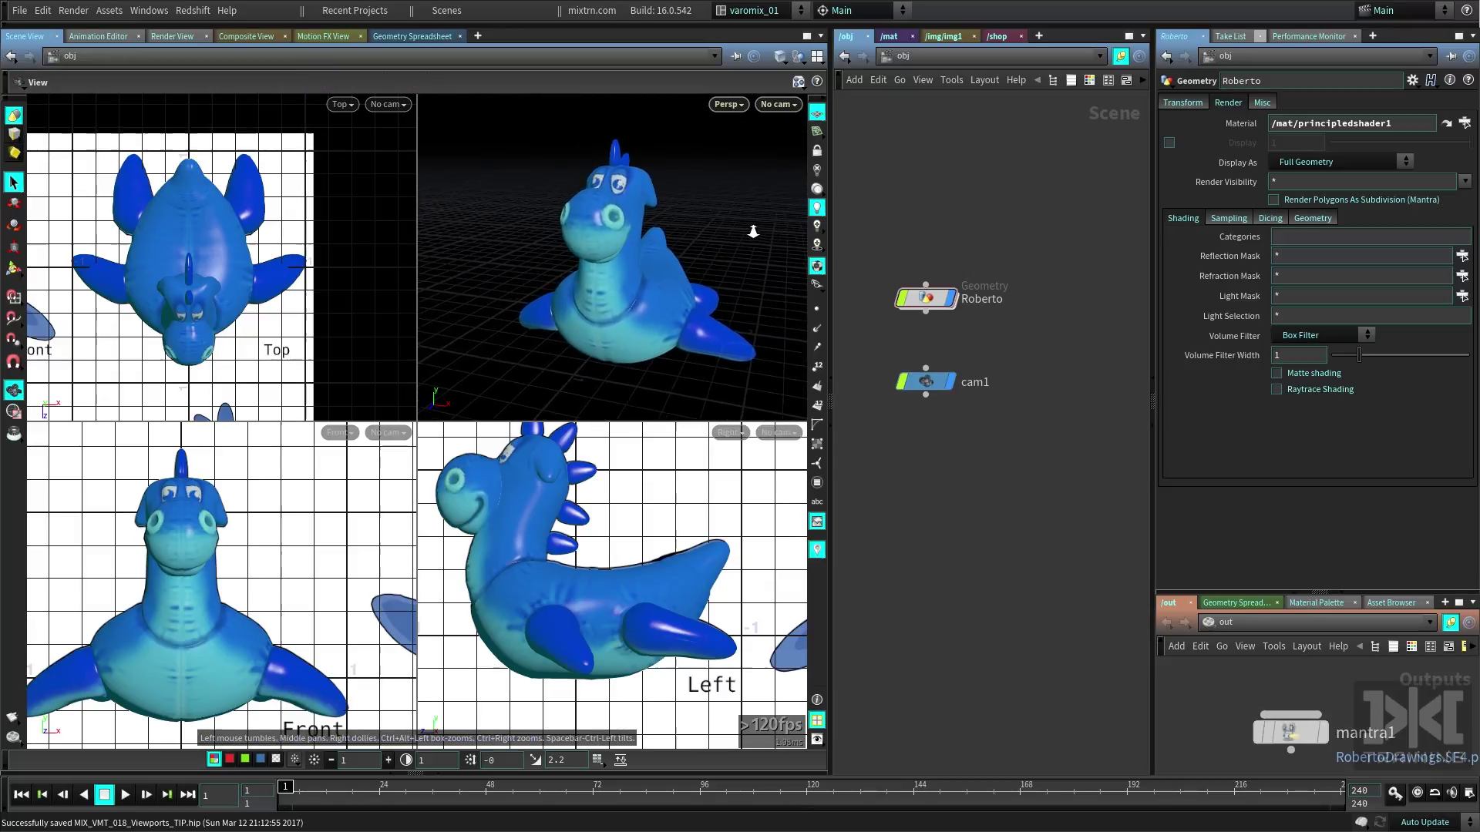
drag(753, 231, 736, 229)
mouse_move(289, 266)
right_down()
mouse_move(262, 279)
mouse_move(297, 291)
right_up()
middle_drag(296, 291, 318, 322)
right_drag(277, 576, 353, 568)
mouse_move(353, 568)
middle_down()
mouse_move(313, 535)
mouse_move(333, 554)
middle_up()
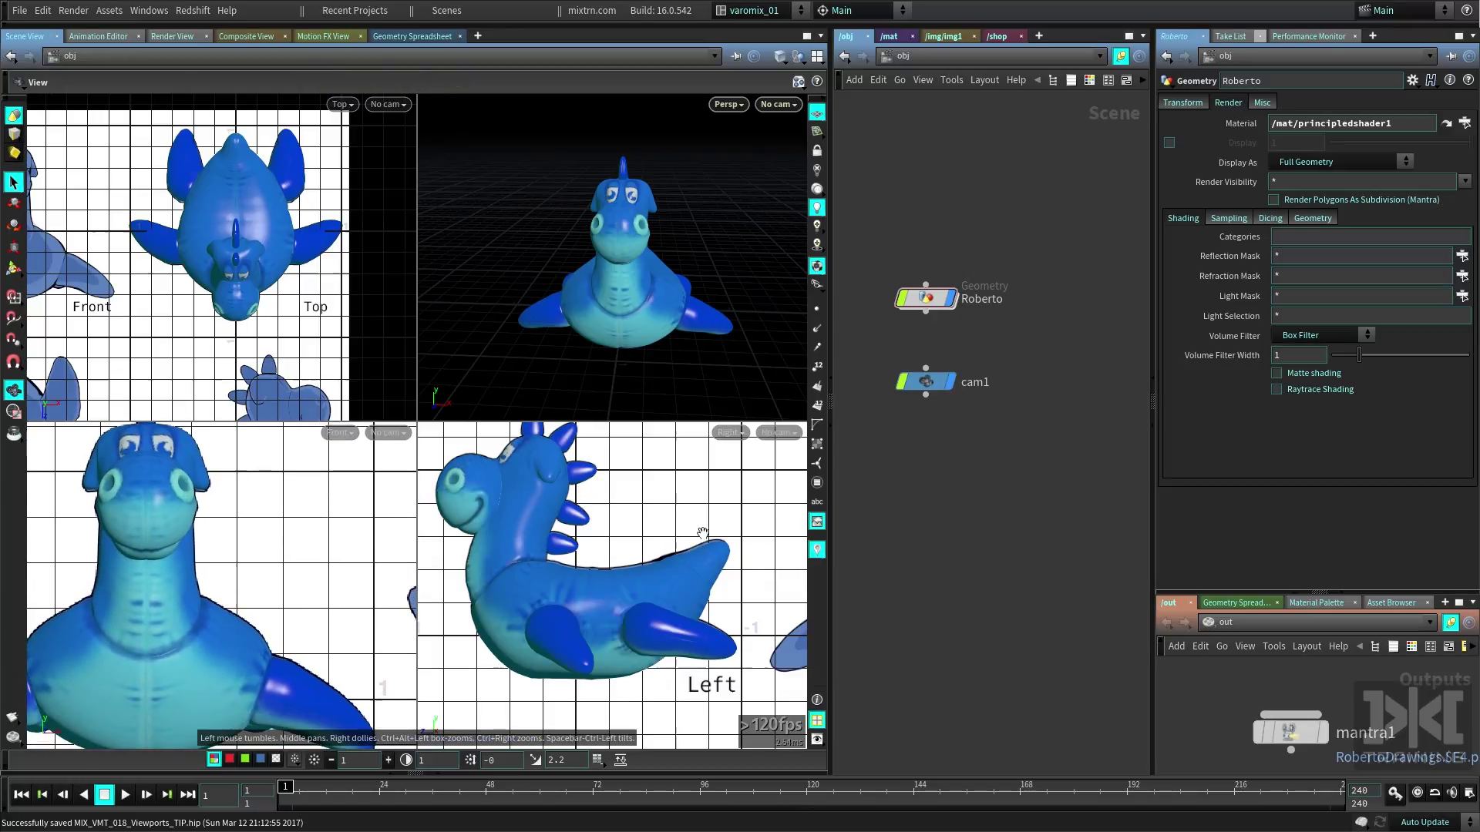
middle_drag(703, 532, 748, 549)
middle_drag(290, 524, 275, 569)
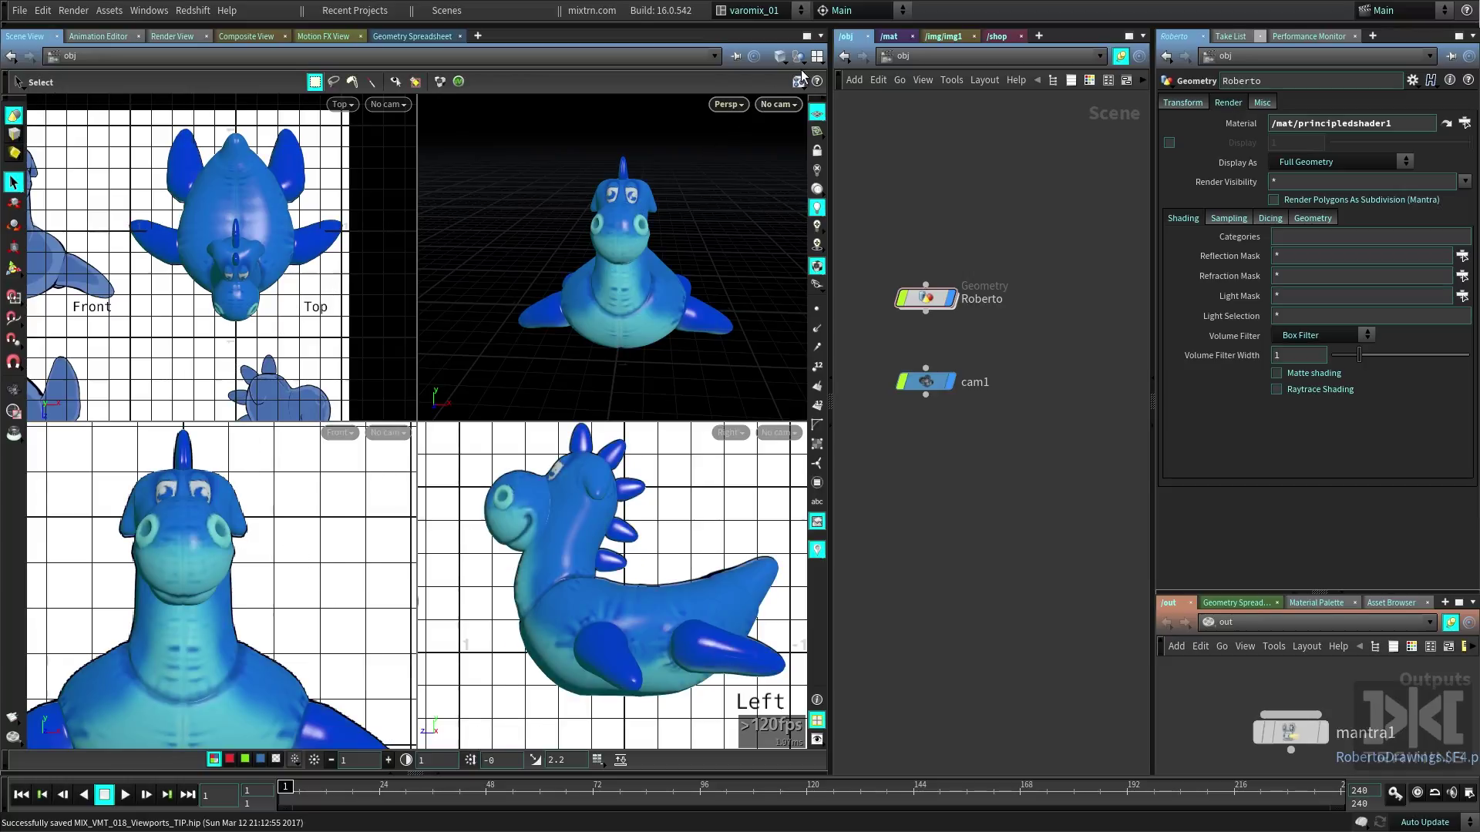
Enable Link Ortho Views and pan the Front and Right views to check that the orthographic views move together
click(817, 57)
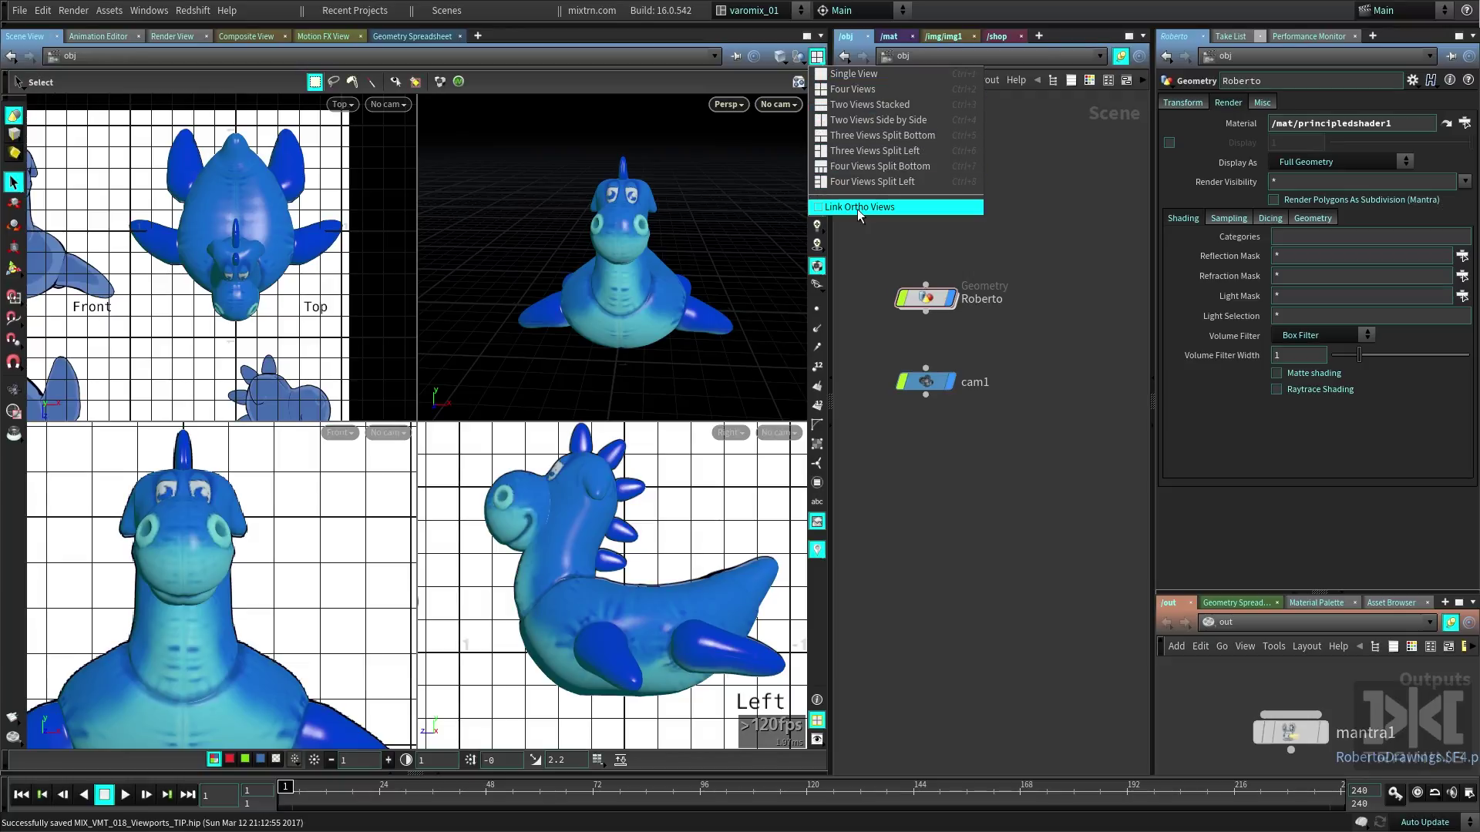
click(905, 208)
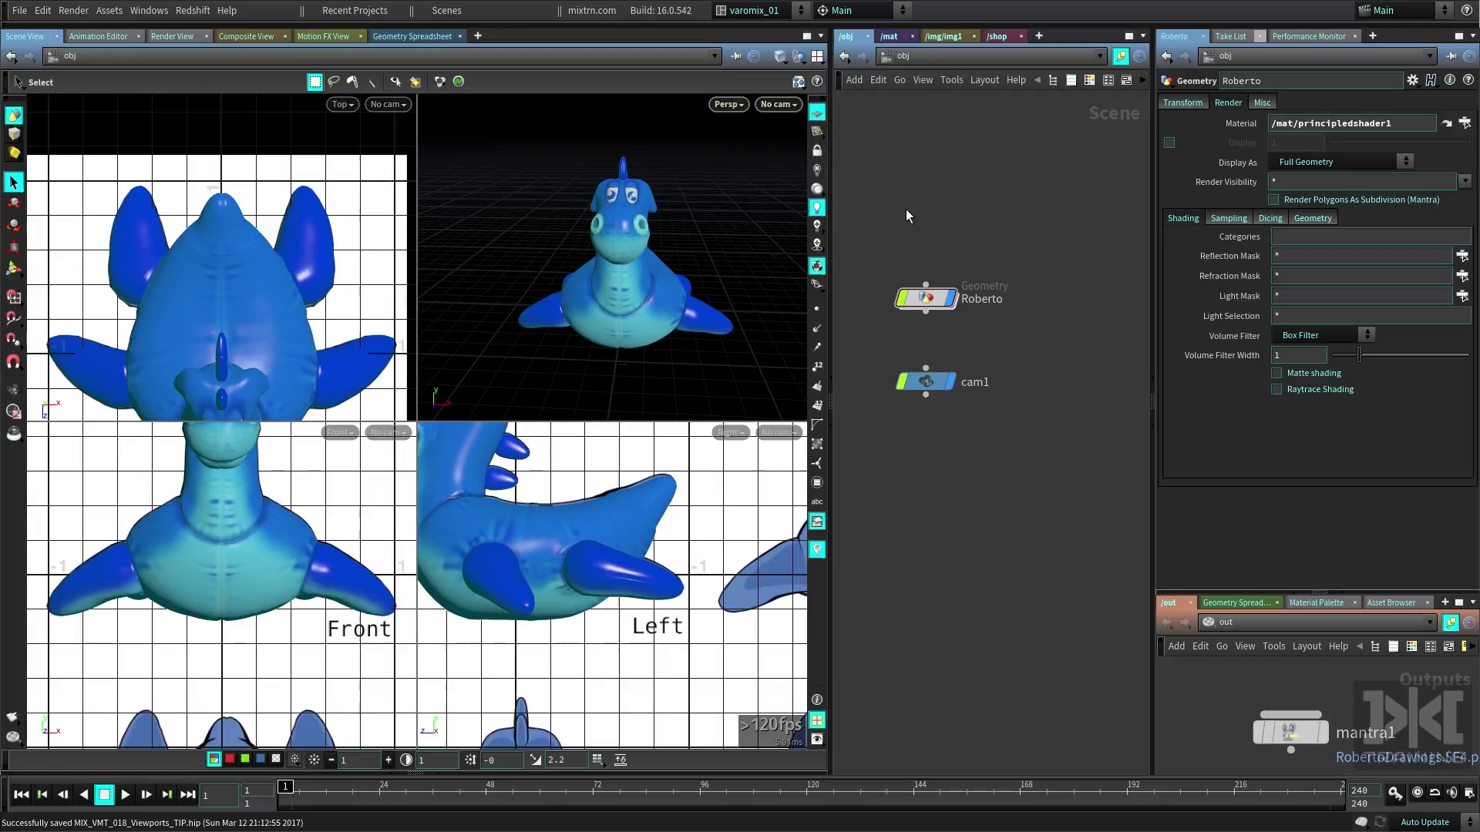
middle_drag(317, 608, 331, 688)
scroll(568, 588, up, 6)
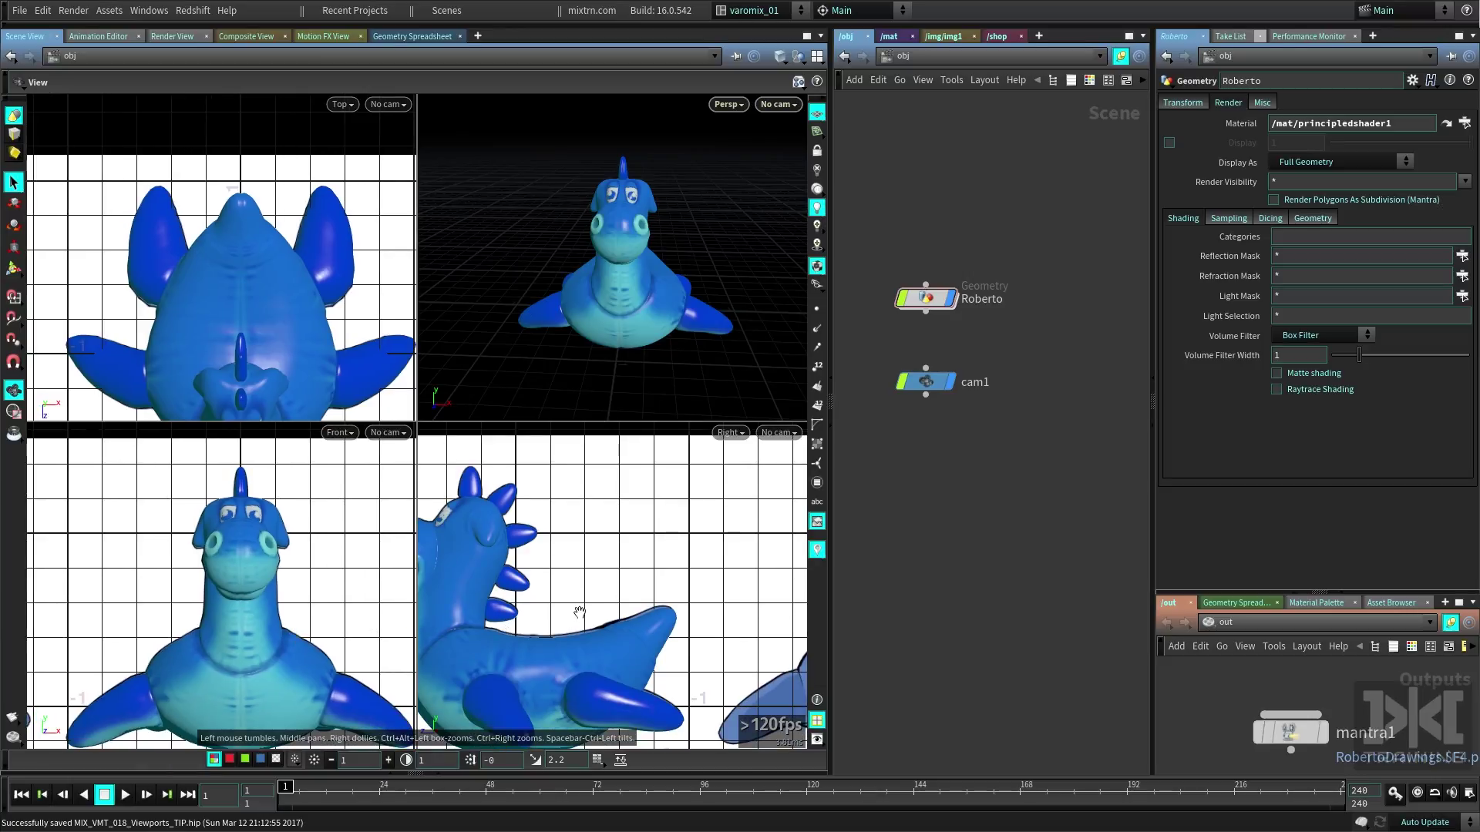
middle_drag(518, 584, 541, 476)
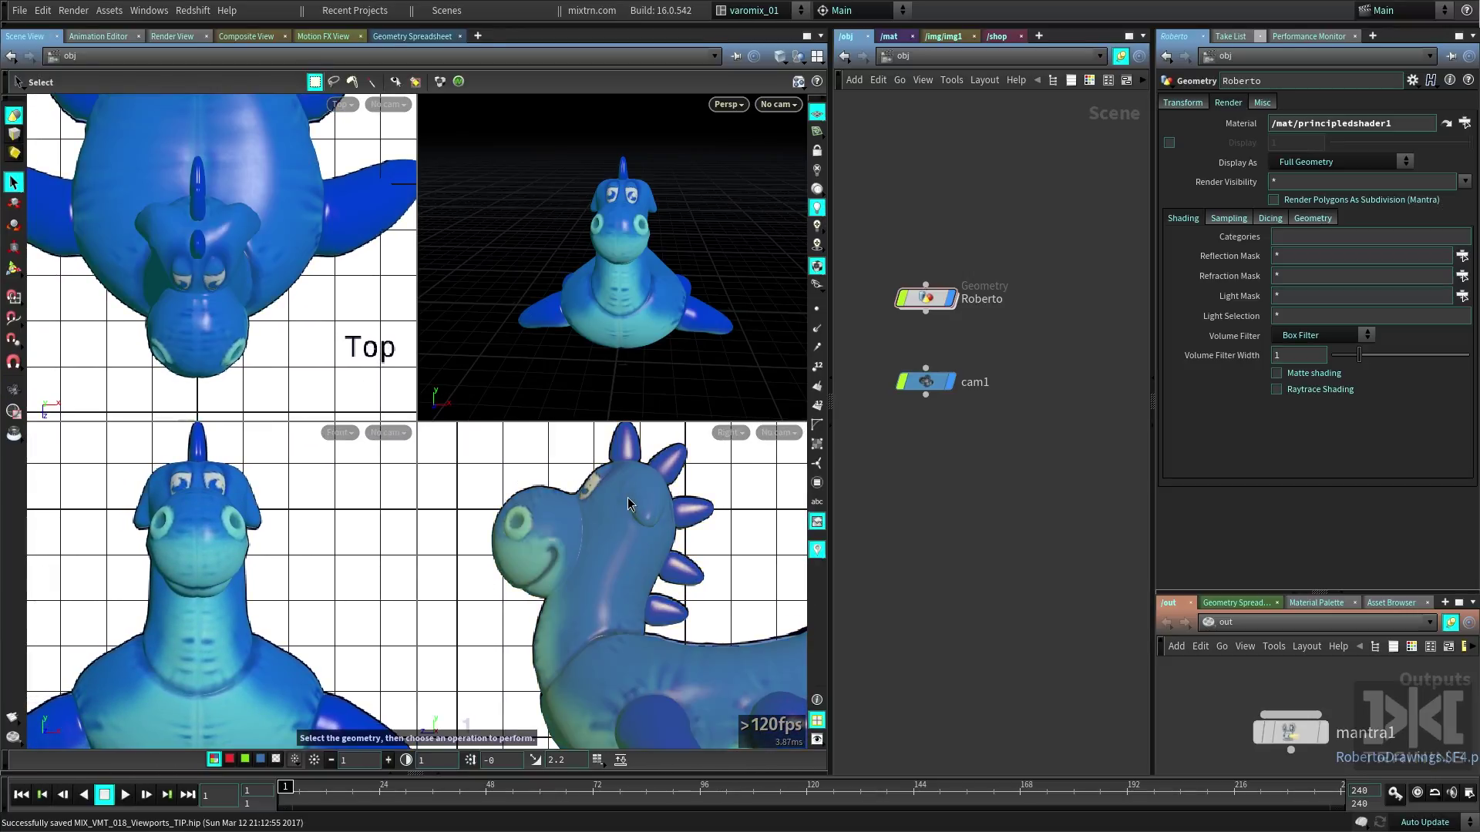
Pan and zoom the linked Top, Front and Right views to examine the model's head and body from all three sides
middle_drag(631, 501, 632, 552)
right_drag(632, 552, 710, 605)
middle_drag(617, 549, 651, 653)
scroll(650, 653, down, 4)
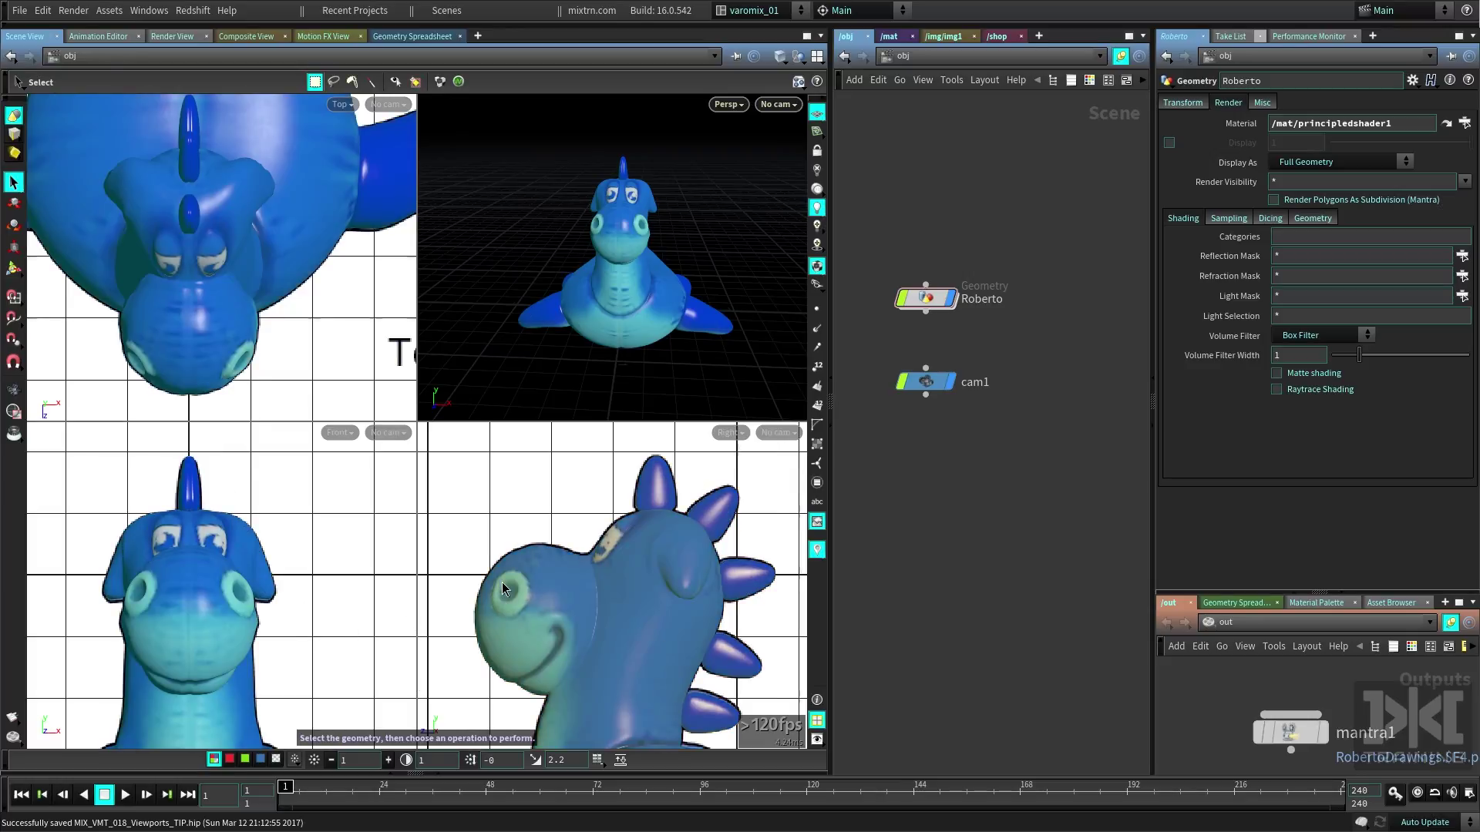
alt+middle_drag(262, 620, 301, 412)
alt+middle_drag(691, 575, 454, 568)
alt+right_drag(704, 571, 640, 585)
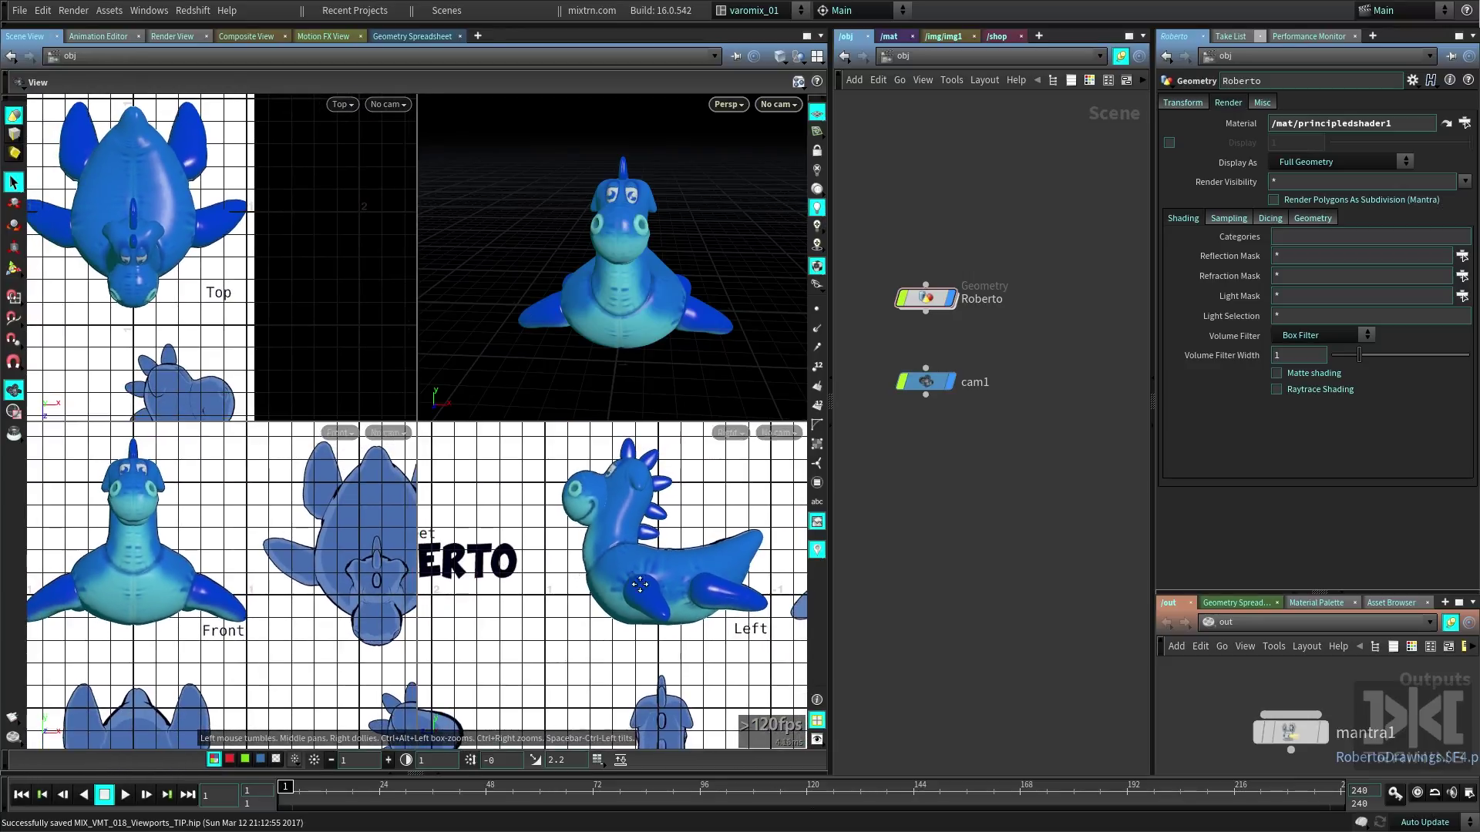
scroll(439, 564, up, 5)
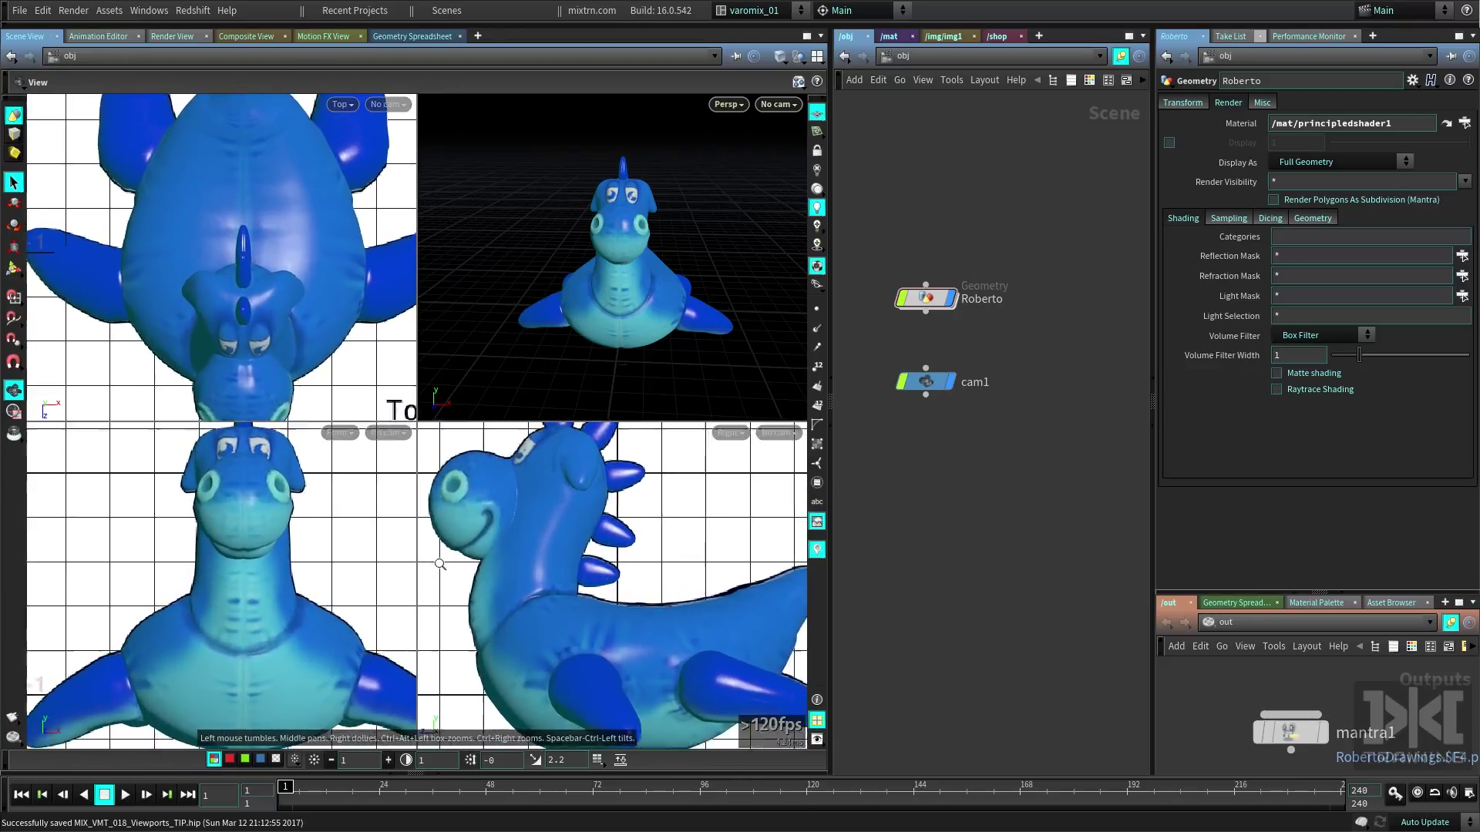
scroll(439, 564, up, 1)
alt+middle_drag(324, 590, 301, 516)
alt+middle_drag(281, 298, 304, 280)
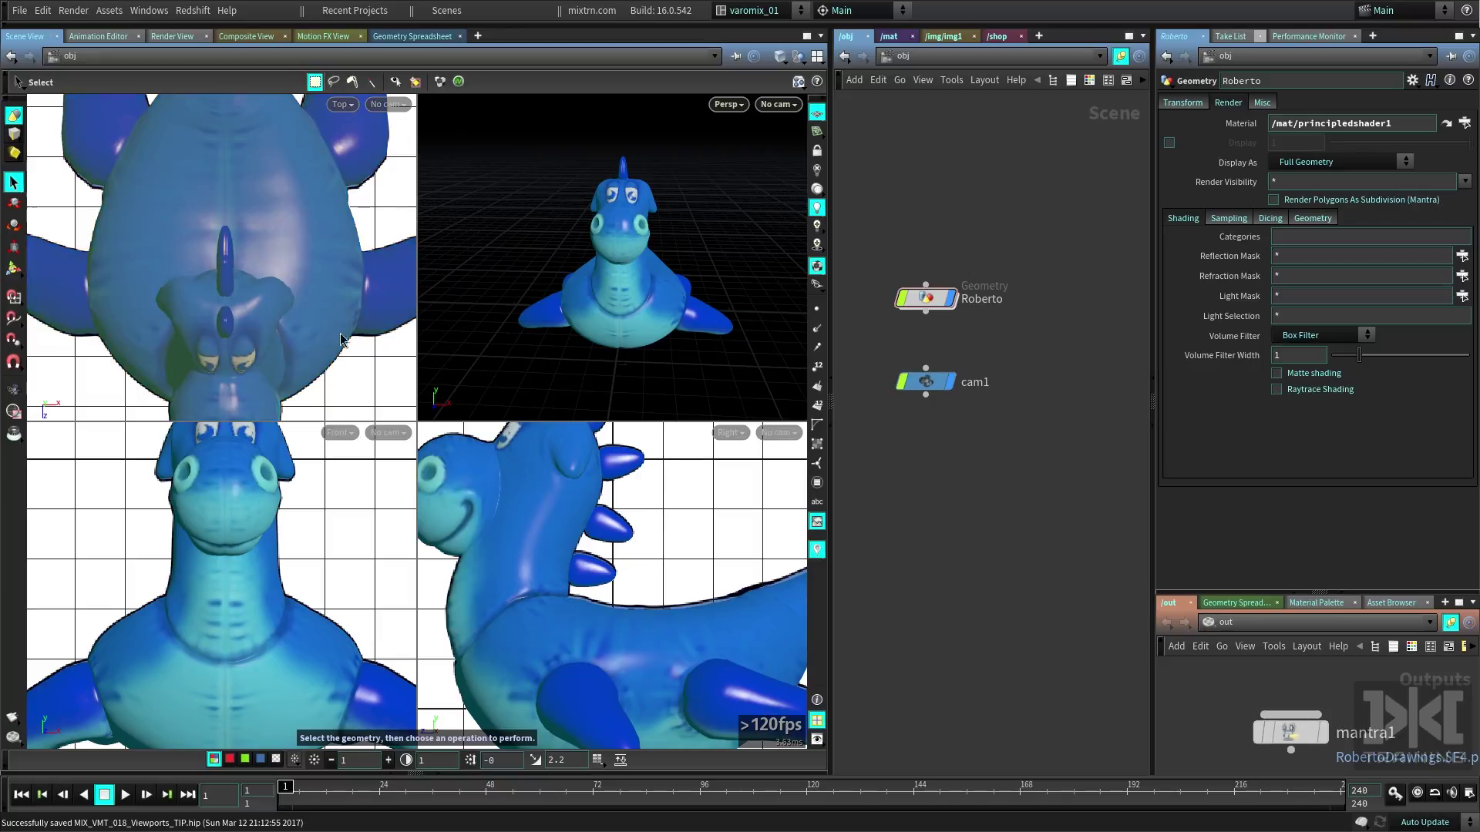
alt+middle_drag(294, 577, 290, 666)
alt+middle_drag(464, 576, 565, 578)
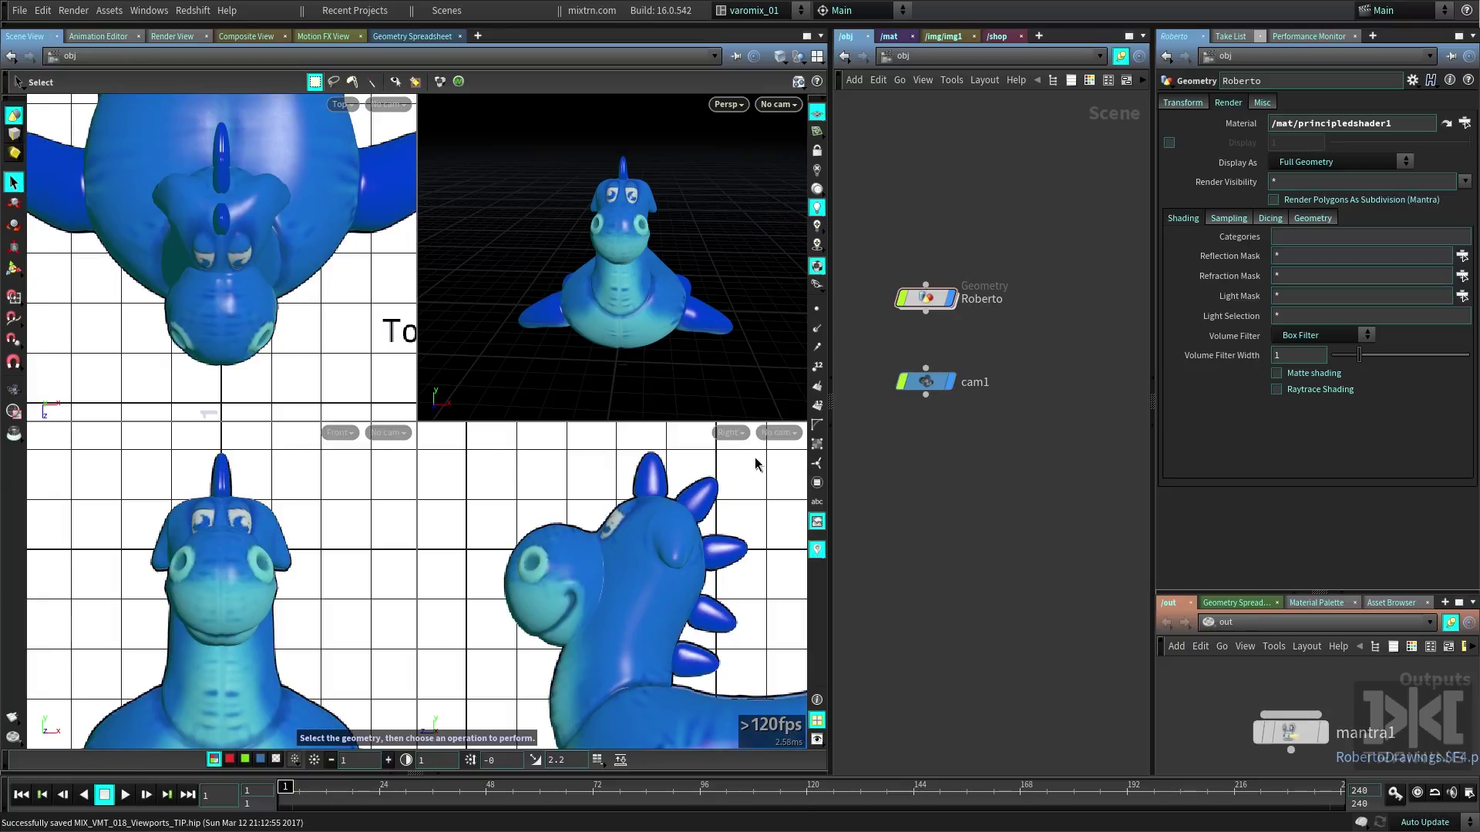
Switch the Right viewport to the Left view, return it to Right, and finally set it to Left again
click(730, 433)
mouse_move(760, 472)
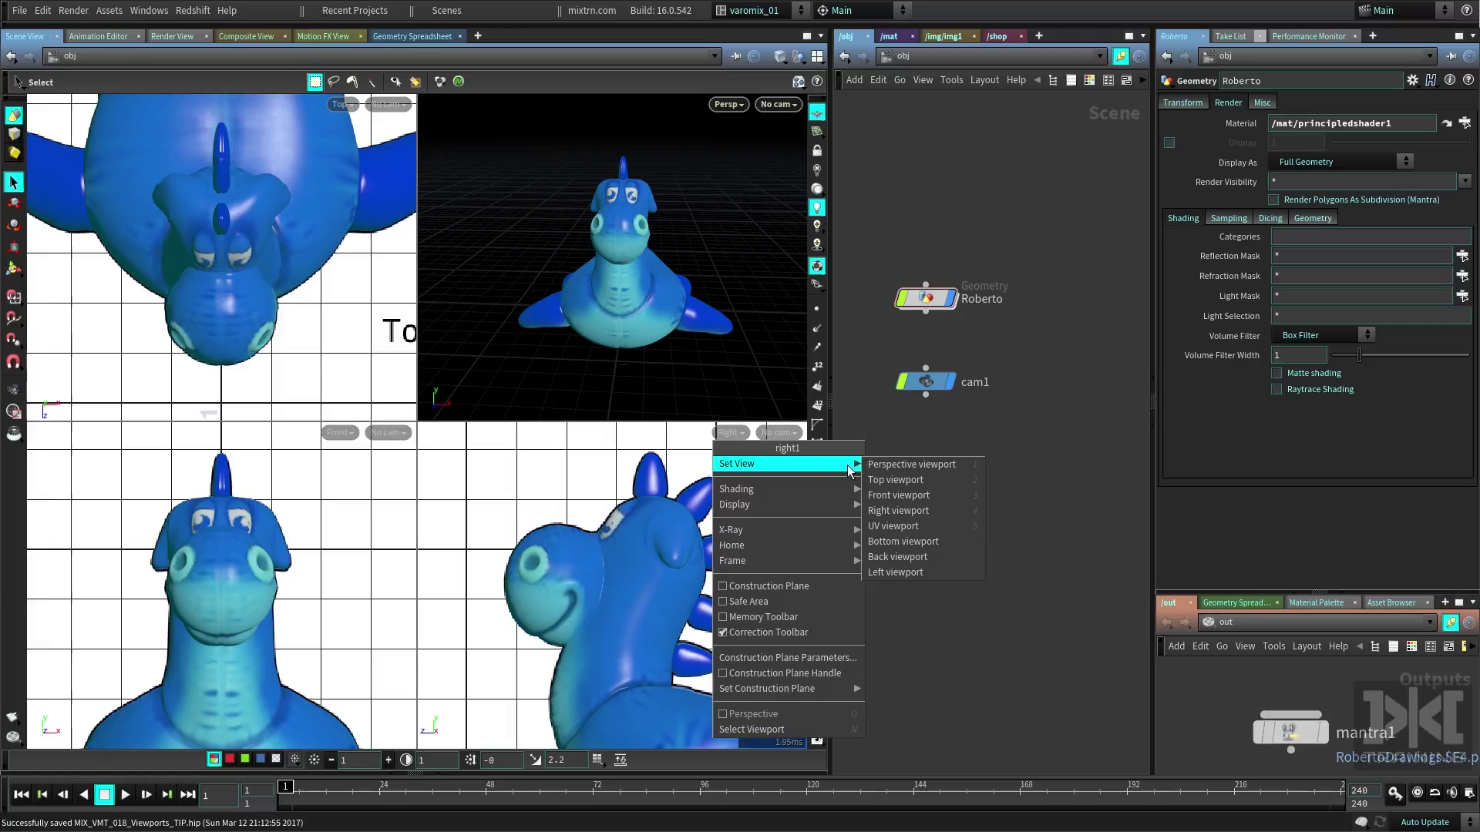
click(925, 512)
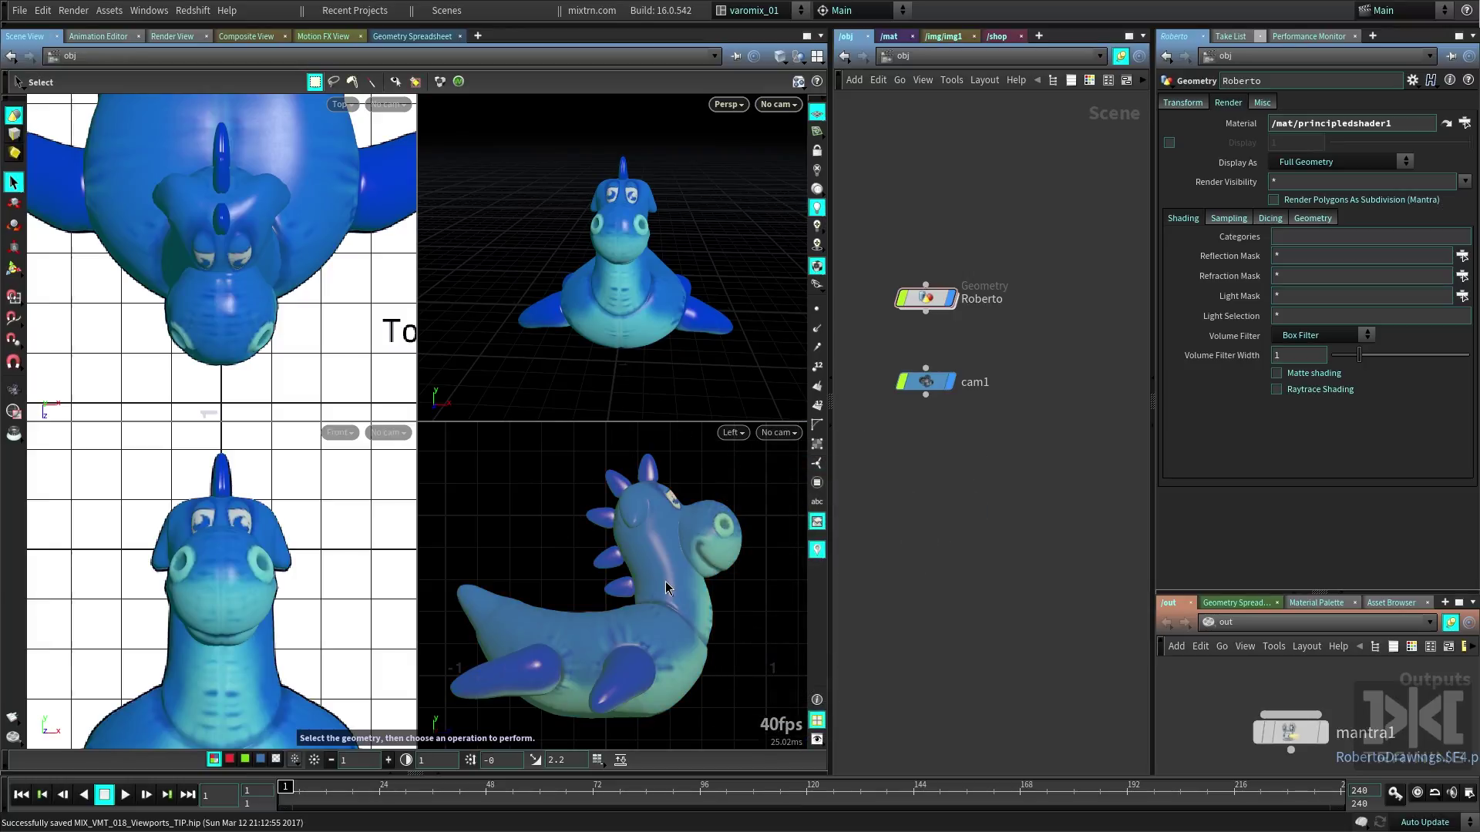
click(732, 432)
mouse_move(802, 465)
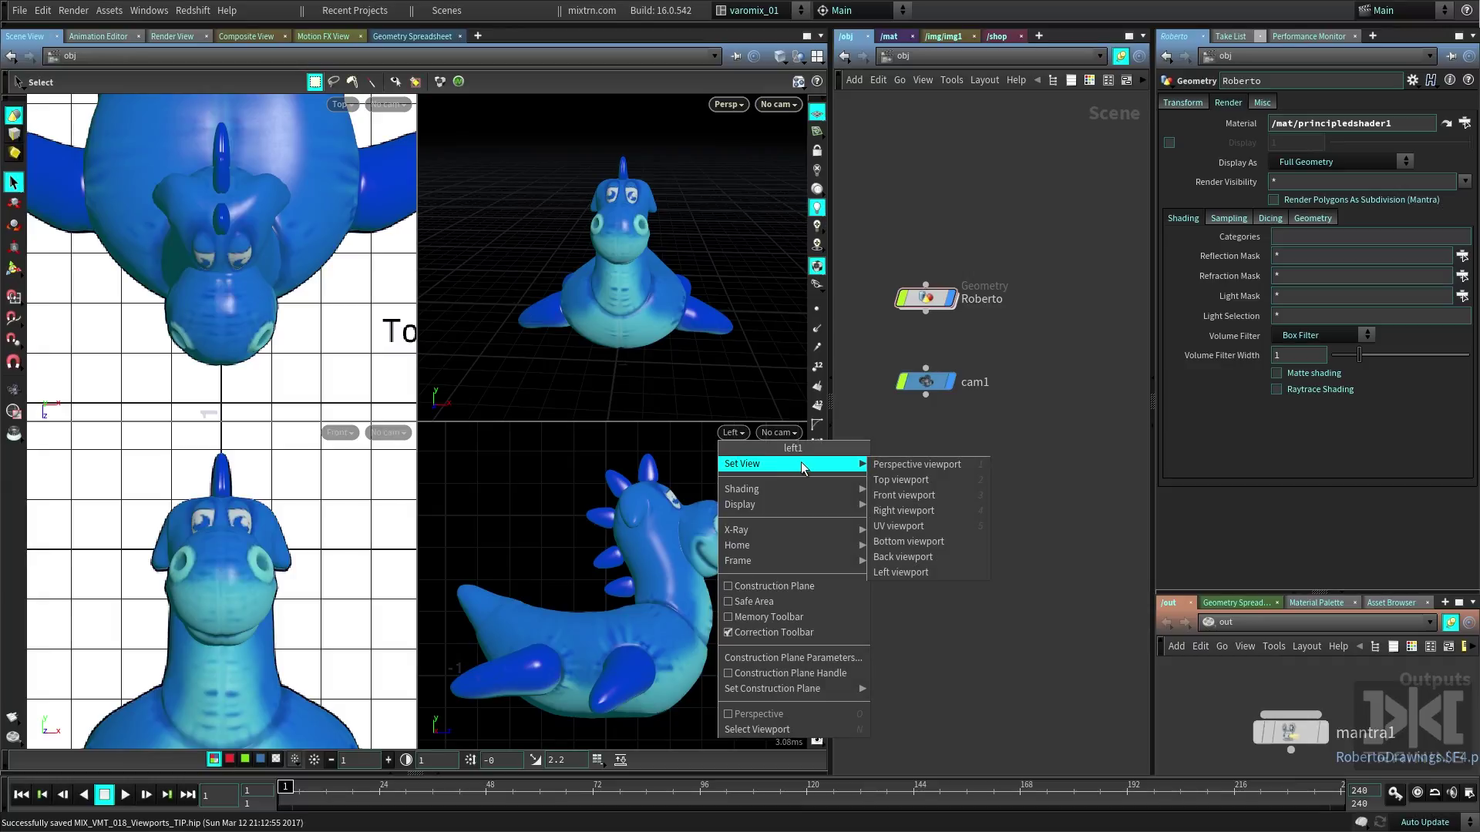
click(903, 510)
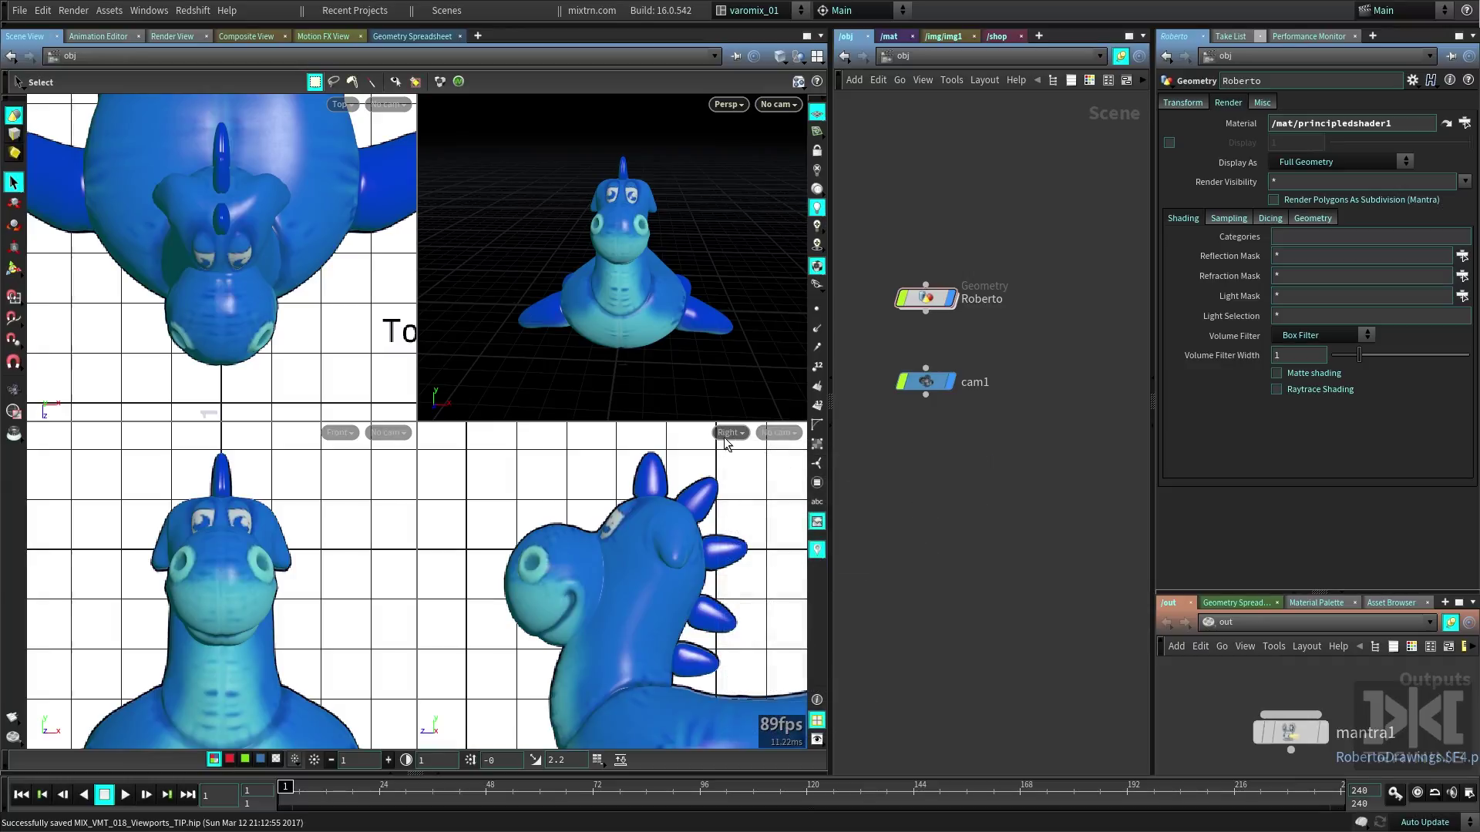
click(728, 433)
mouse_move(809, 463)
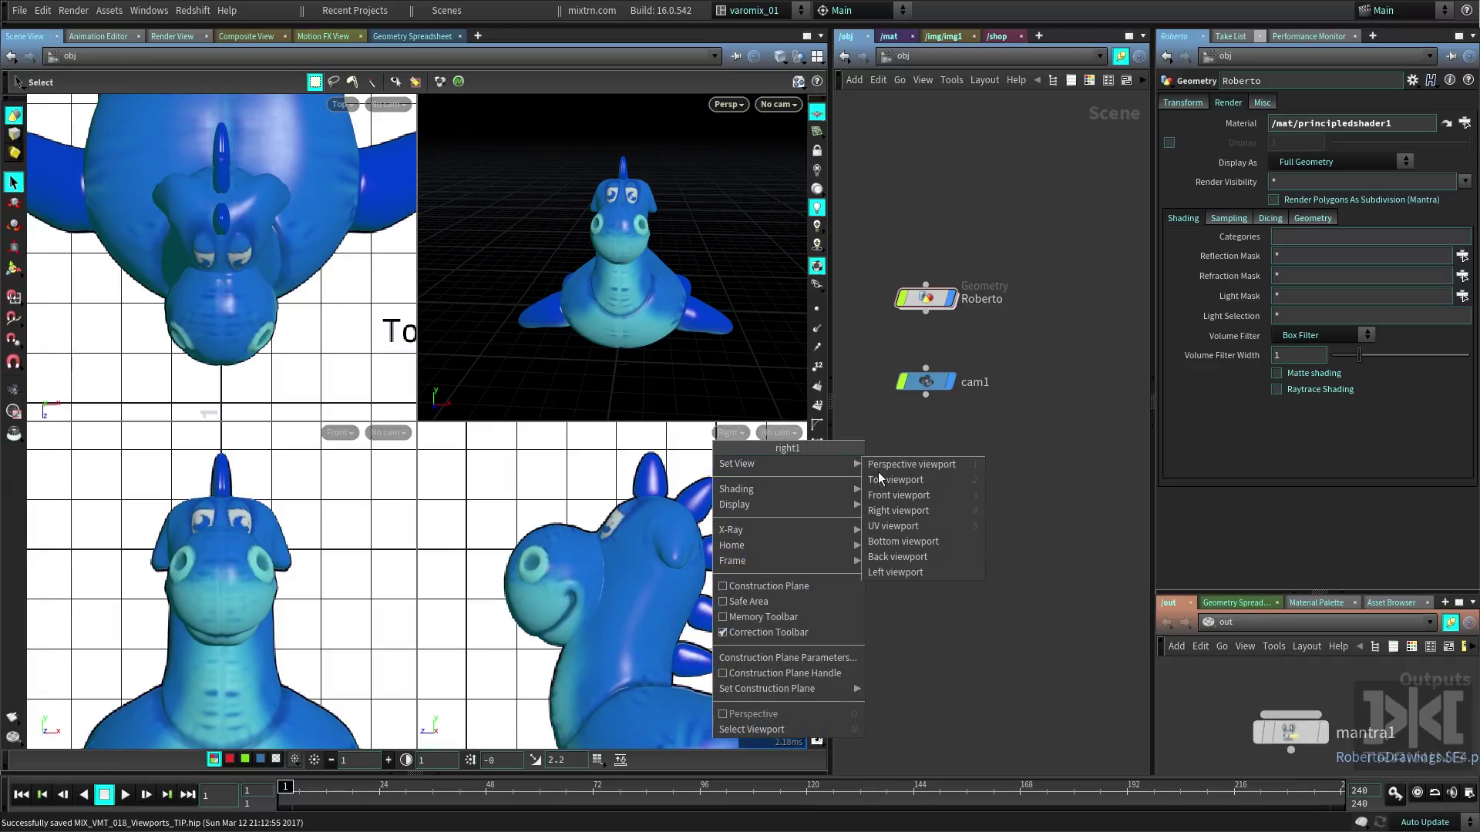
click(927, 512)
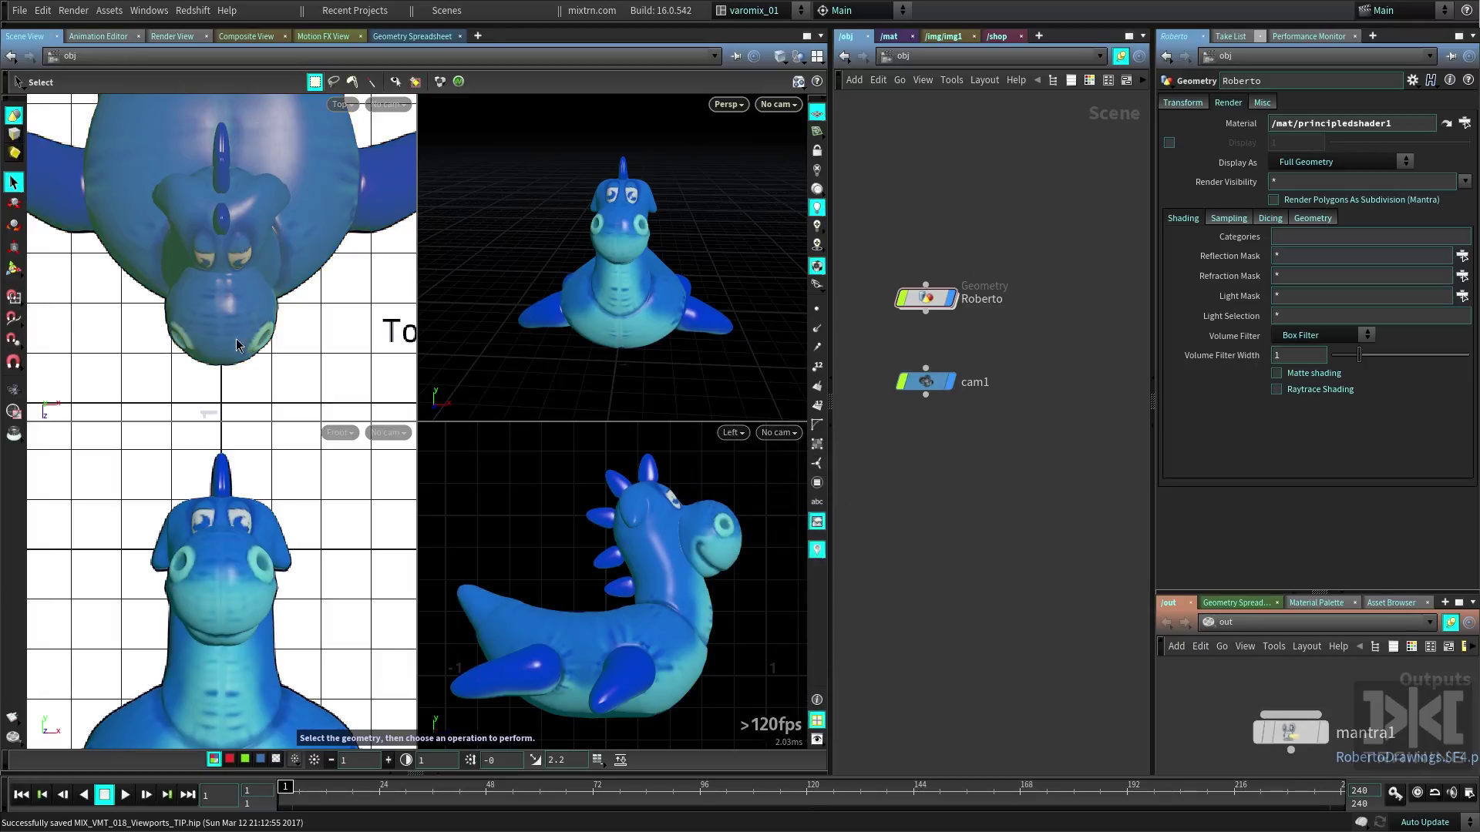
Switch the Top viewport to the Bottom view and back to the Top view
click(340, 104)
mouse_move(385, 135)
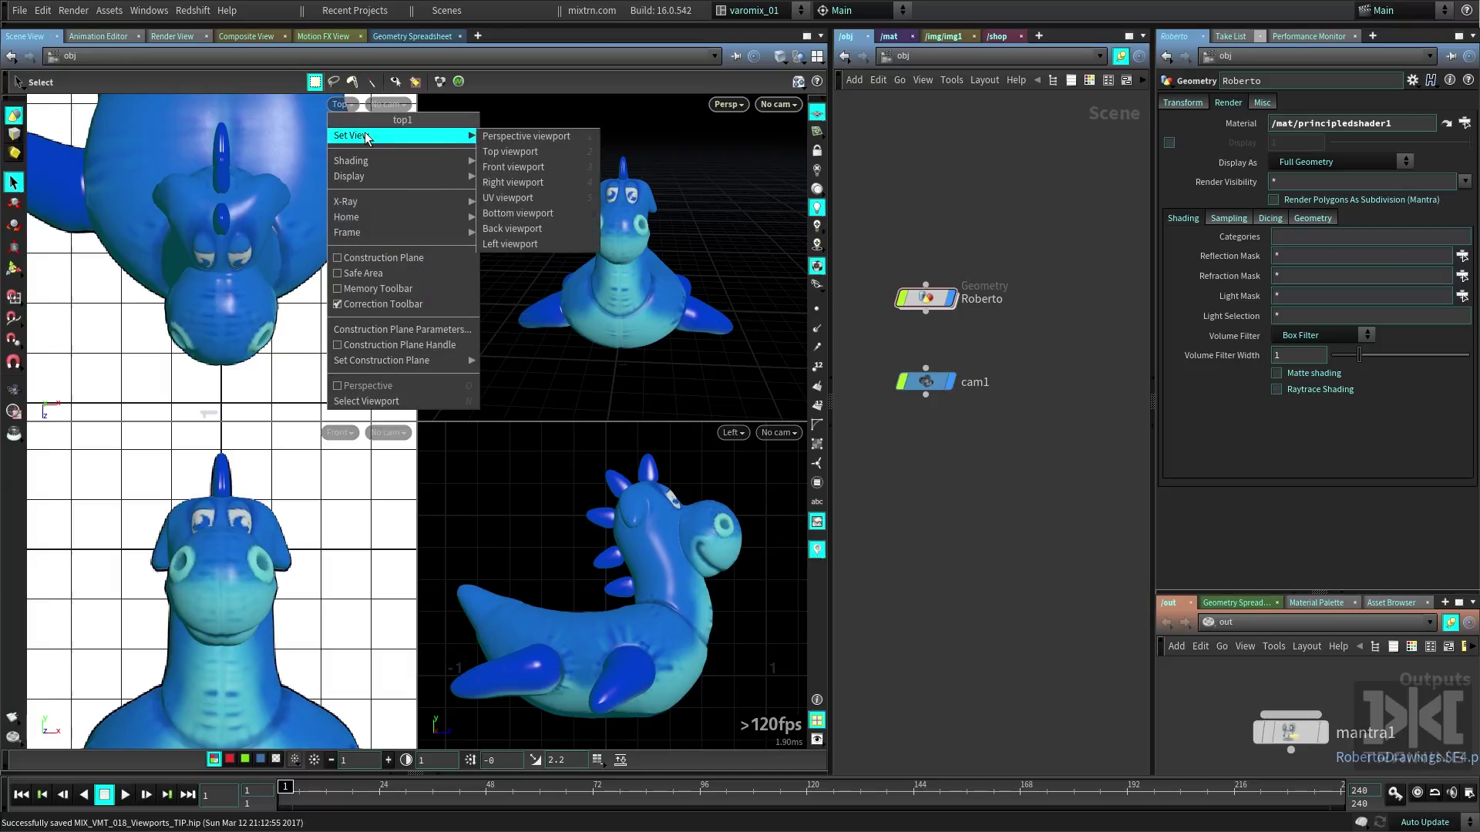
click(518, 214)
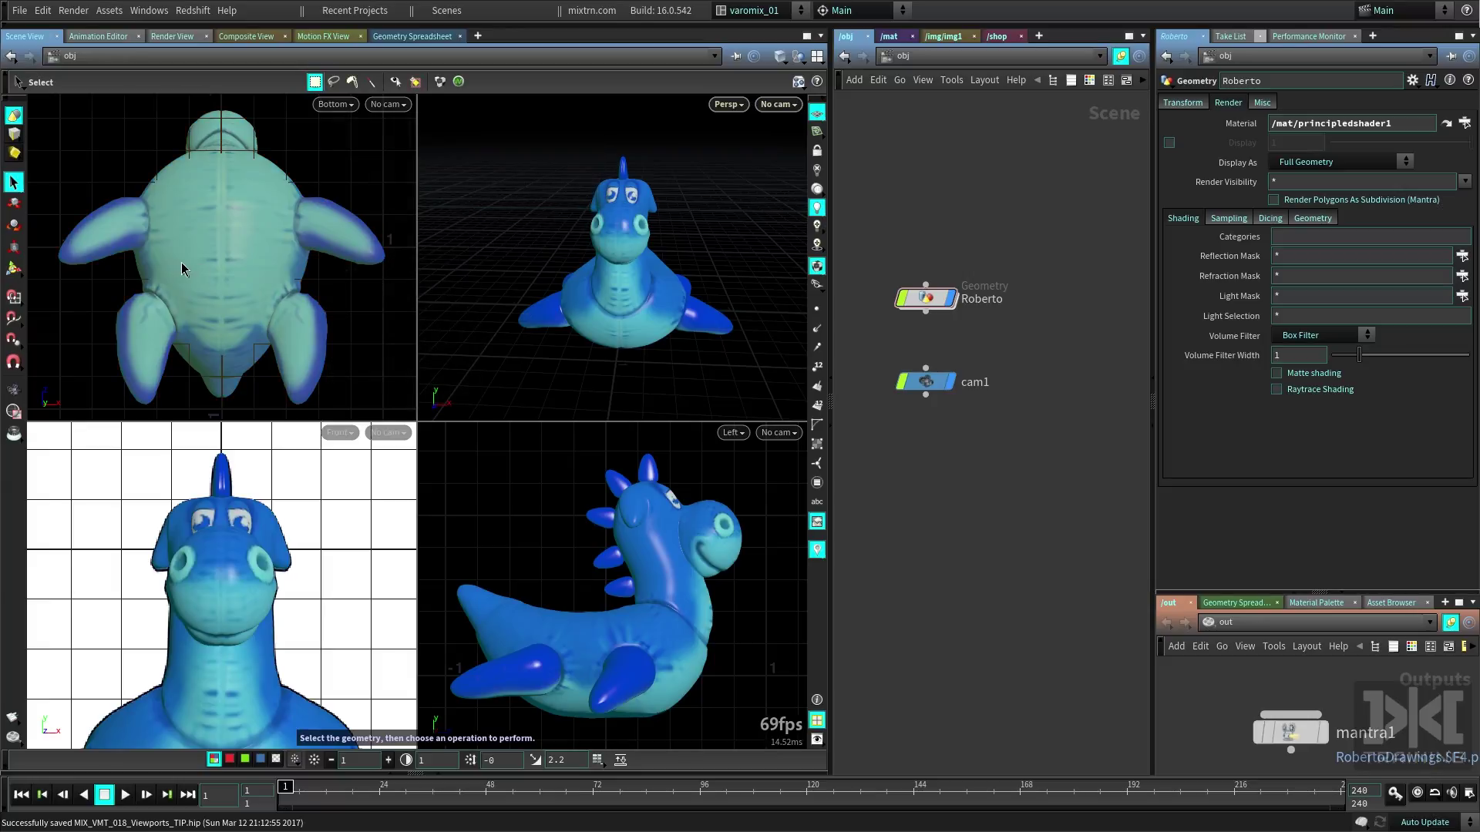
click(335, 104)
mouse_move(409, 136)
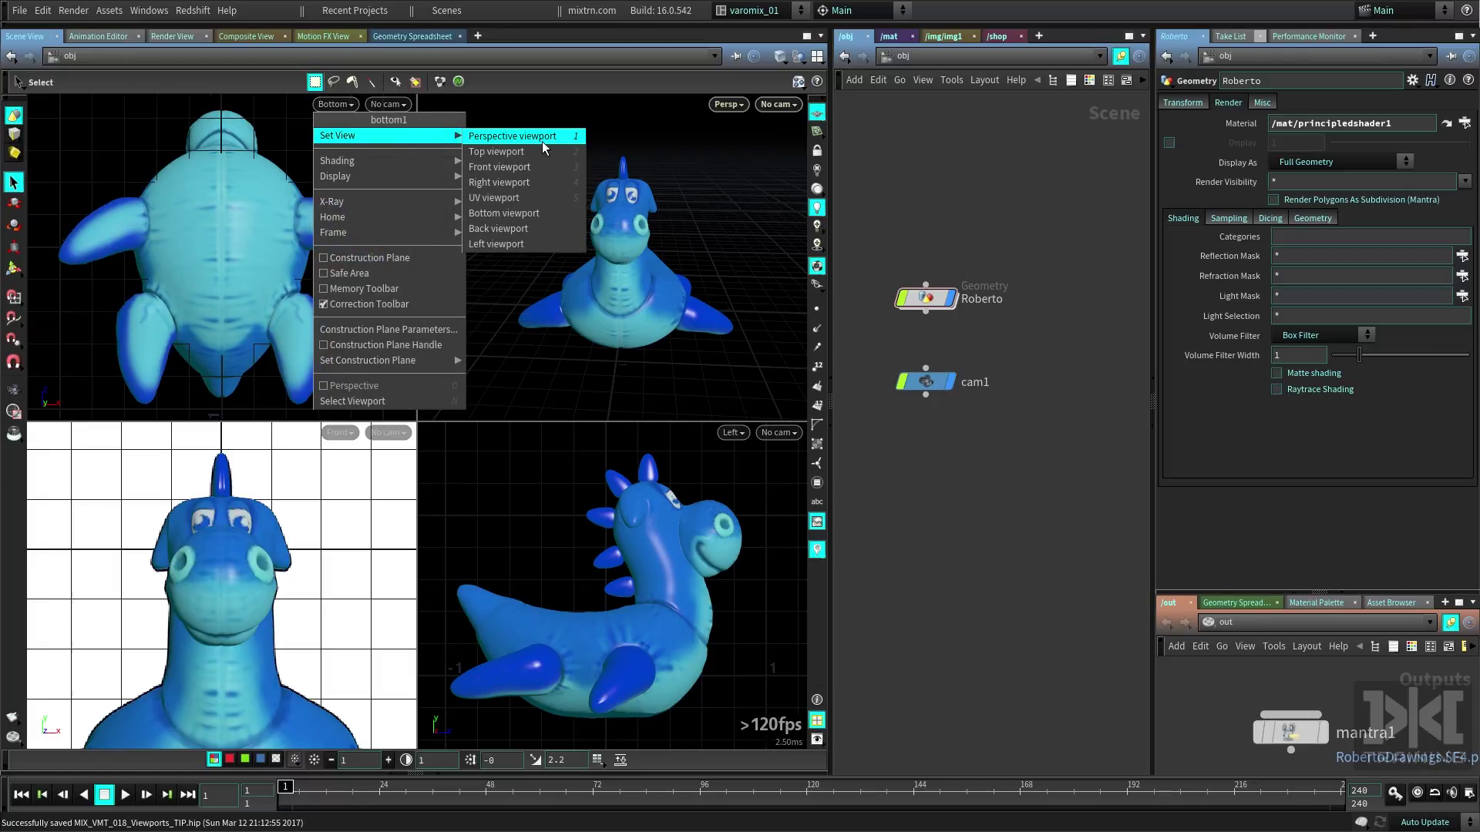
click(538, 155)
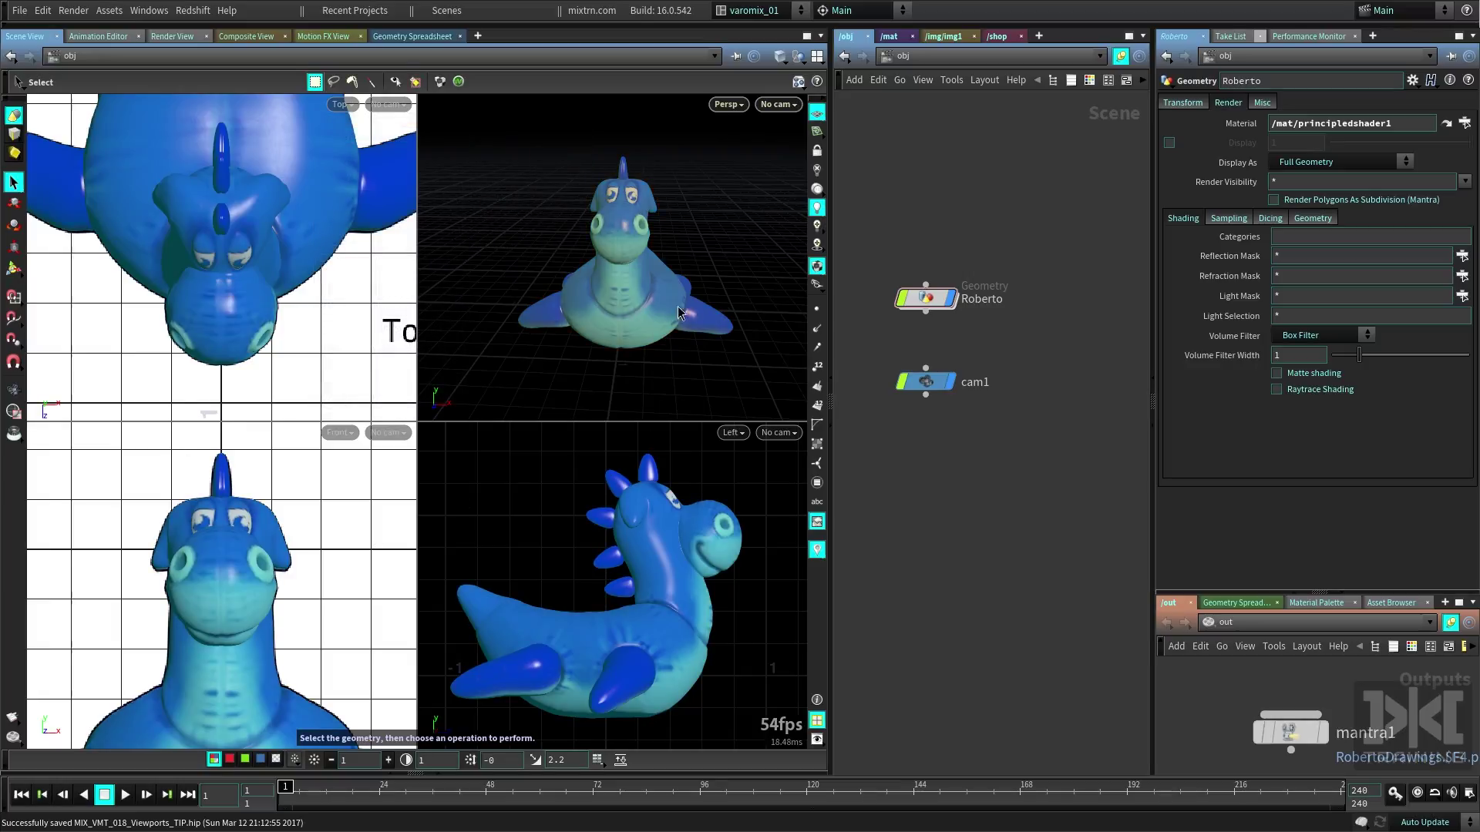
Orbit the perspective view to a three-quarter angle and toggle all four viewports between wireframe and shaded display
alt+drag(677, 307, 737, 245)
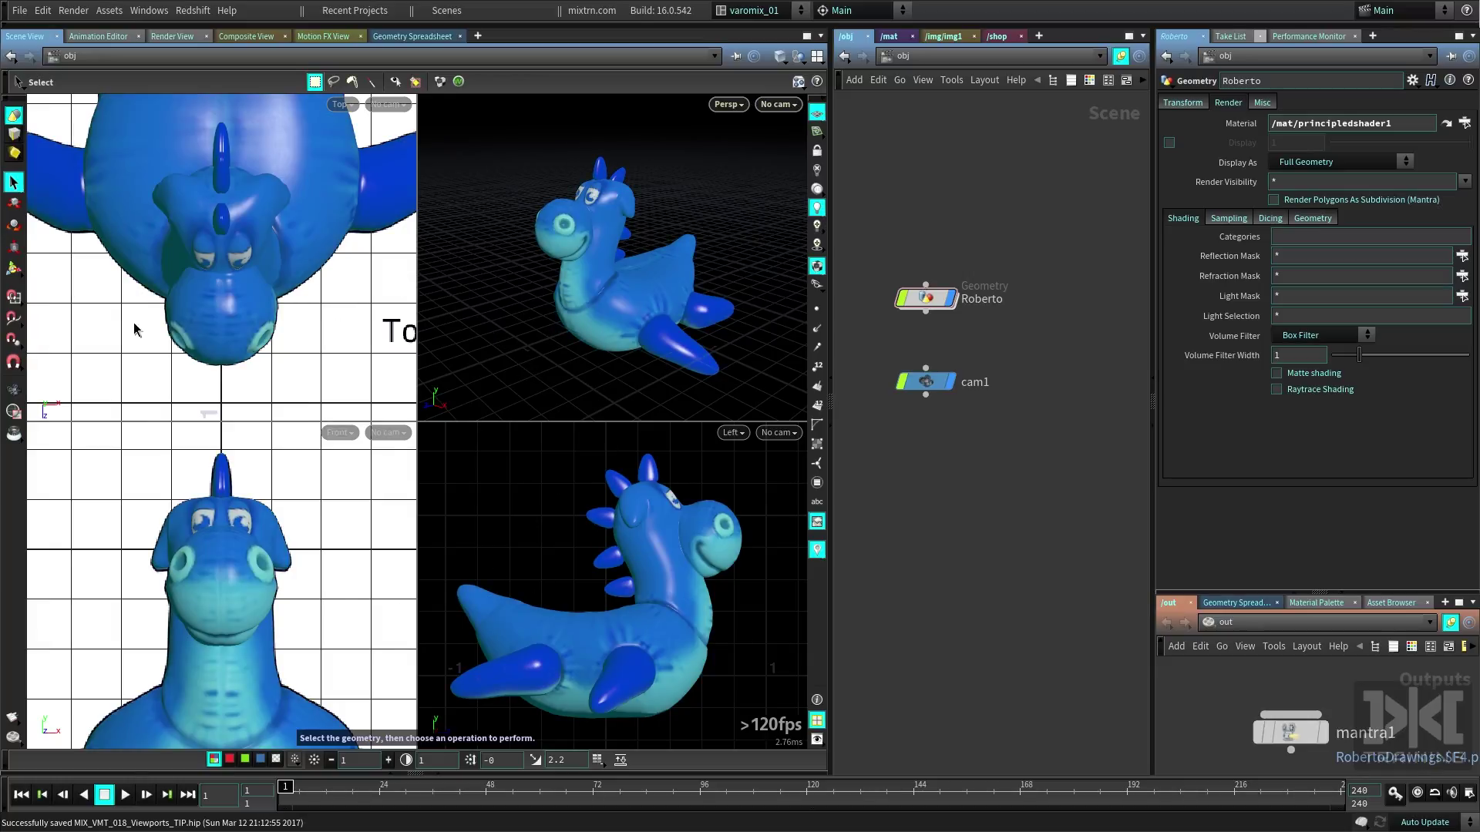
key(w)
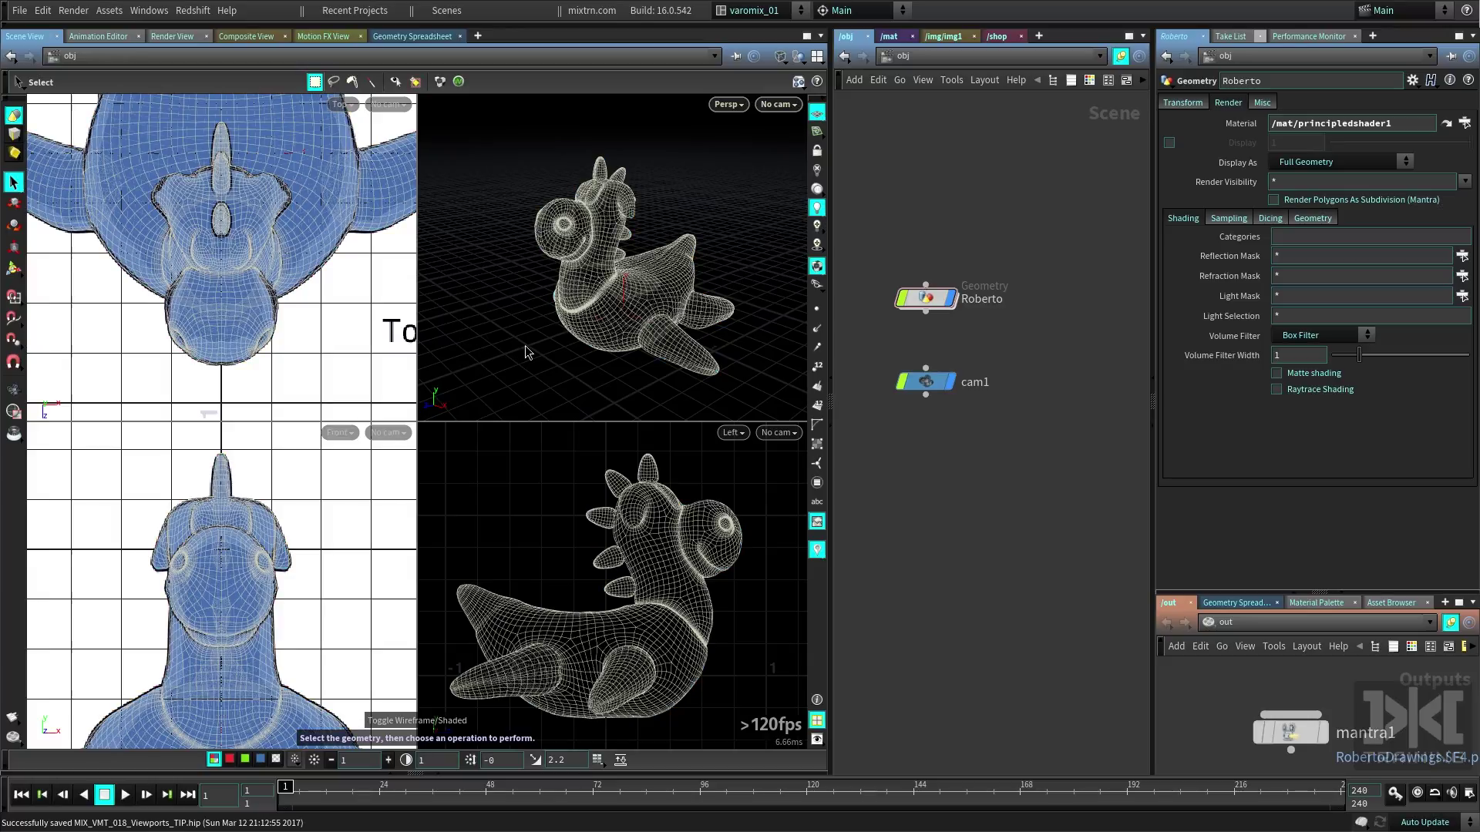
key(w)
key(w)
key(w)
key(w)
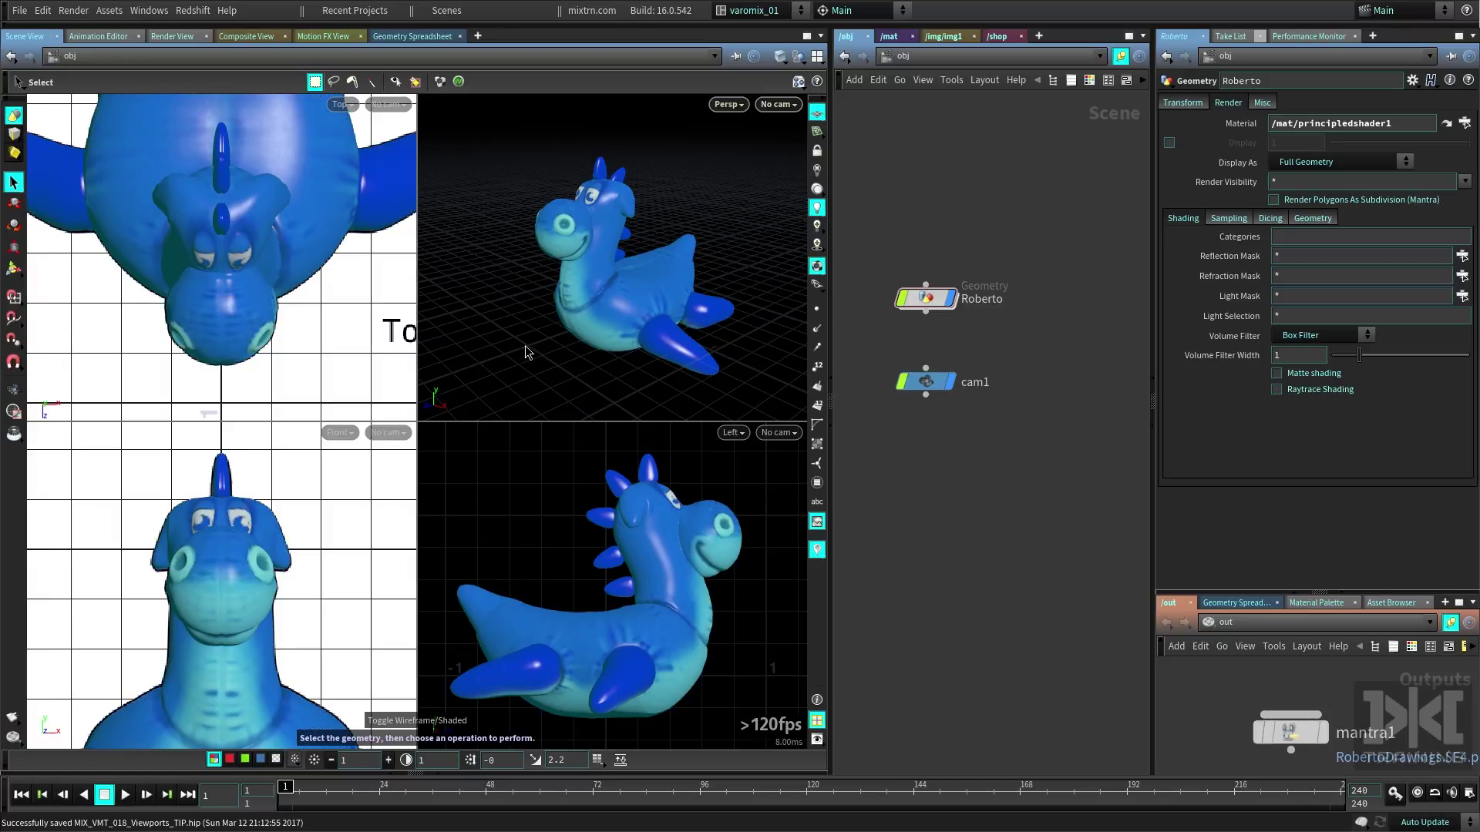
key(w)
key(w)
key(w)
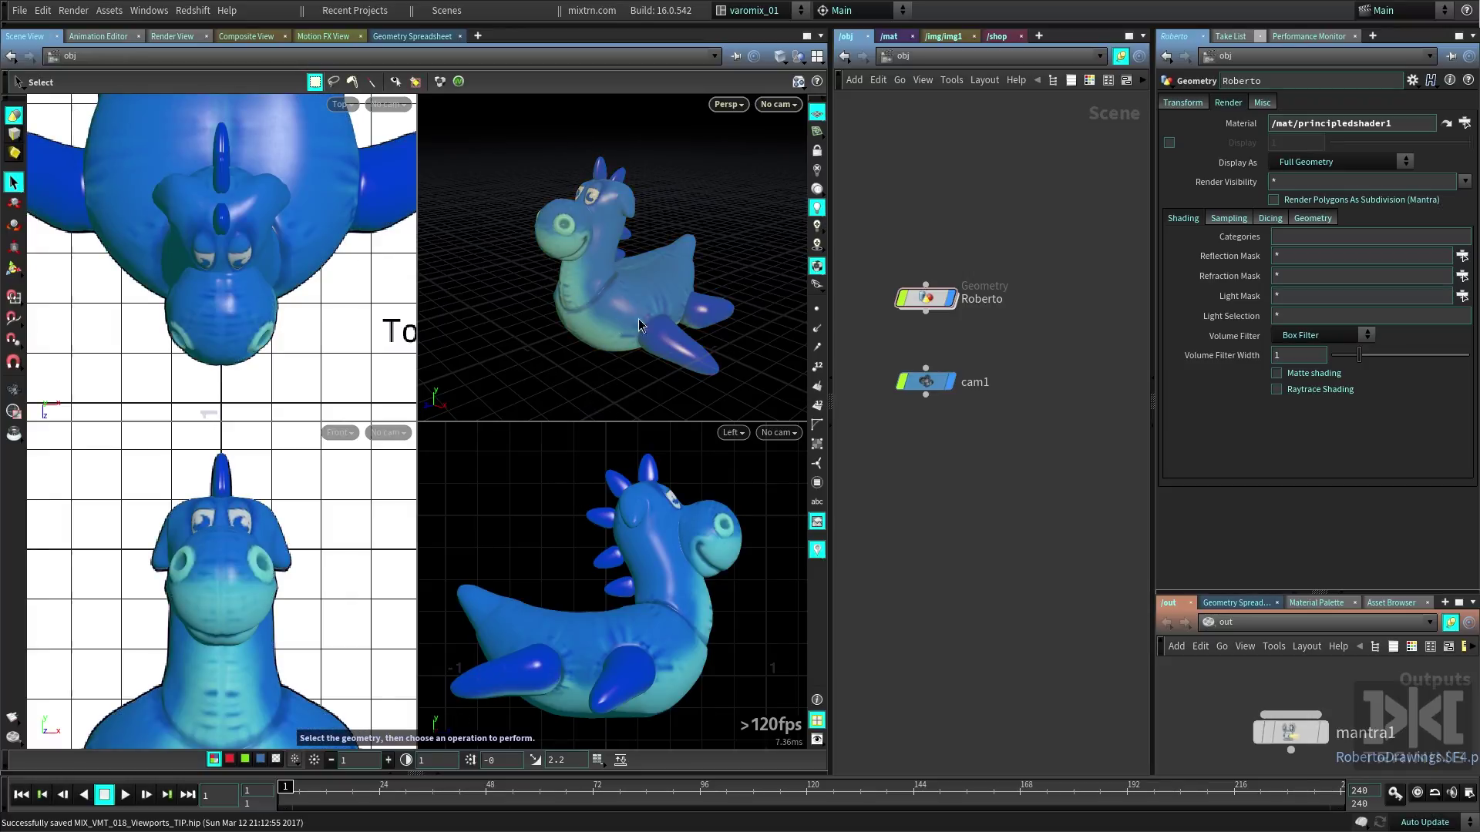
Set the Left and Top viewports to wireframe individually, keeping the perspective and Front viewports shaded
alt+right_drag(612, 308, 643, 361)
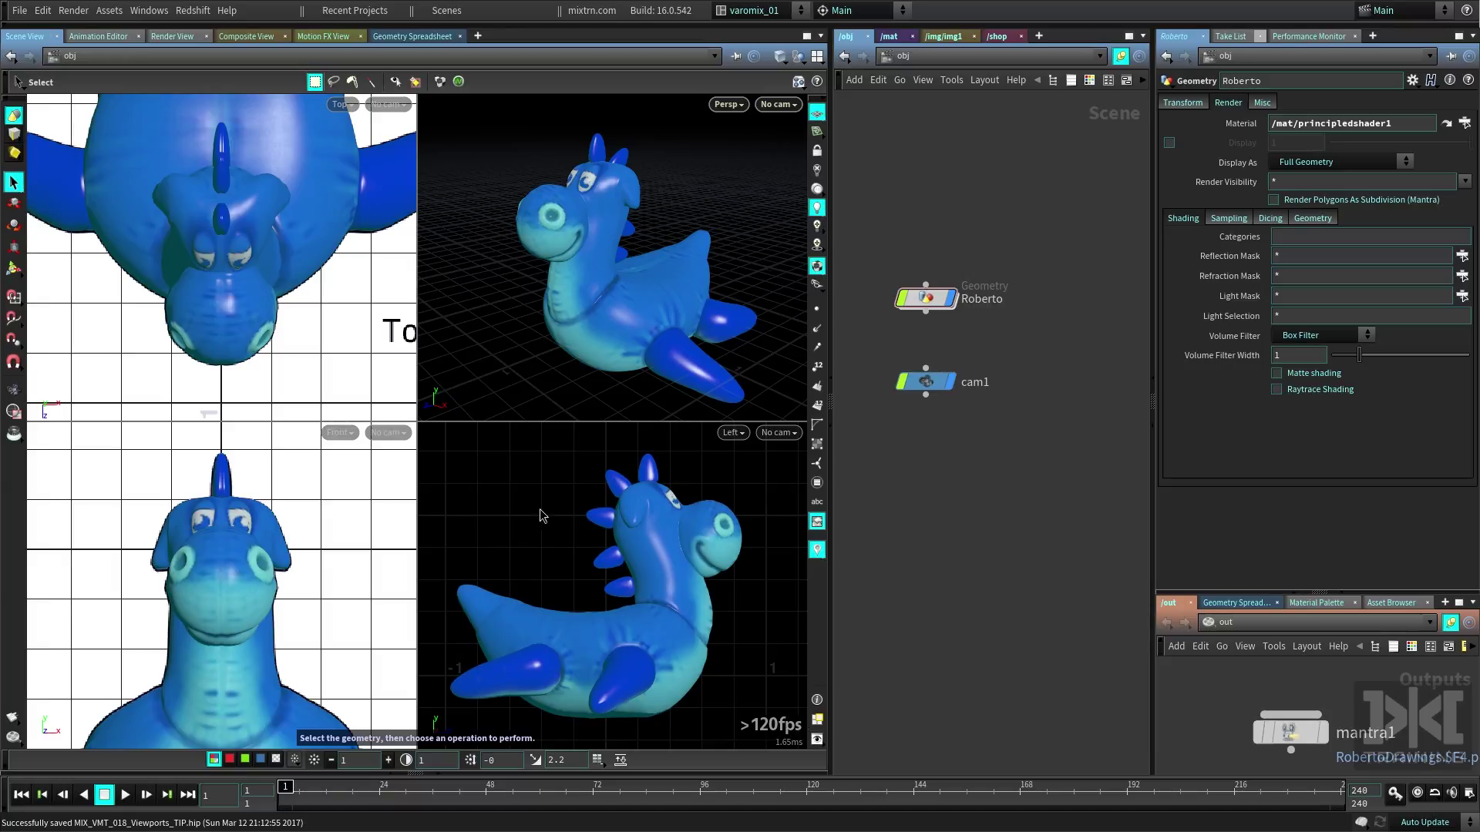
key(w)
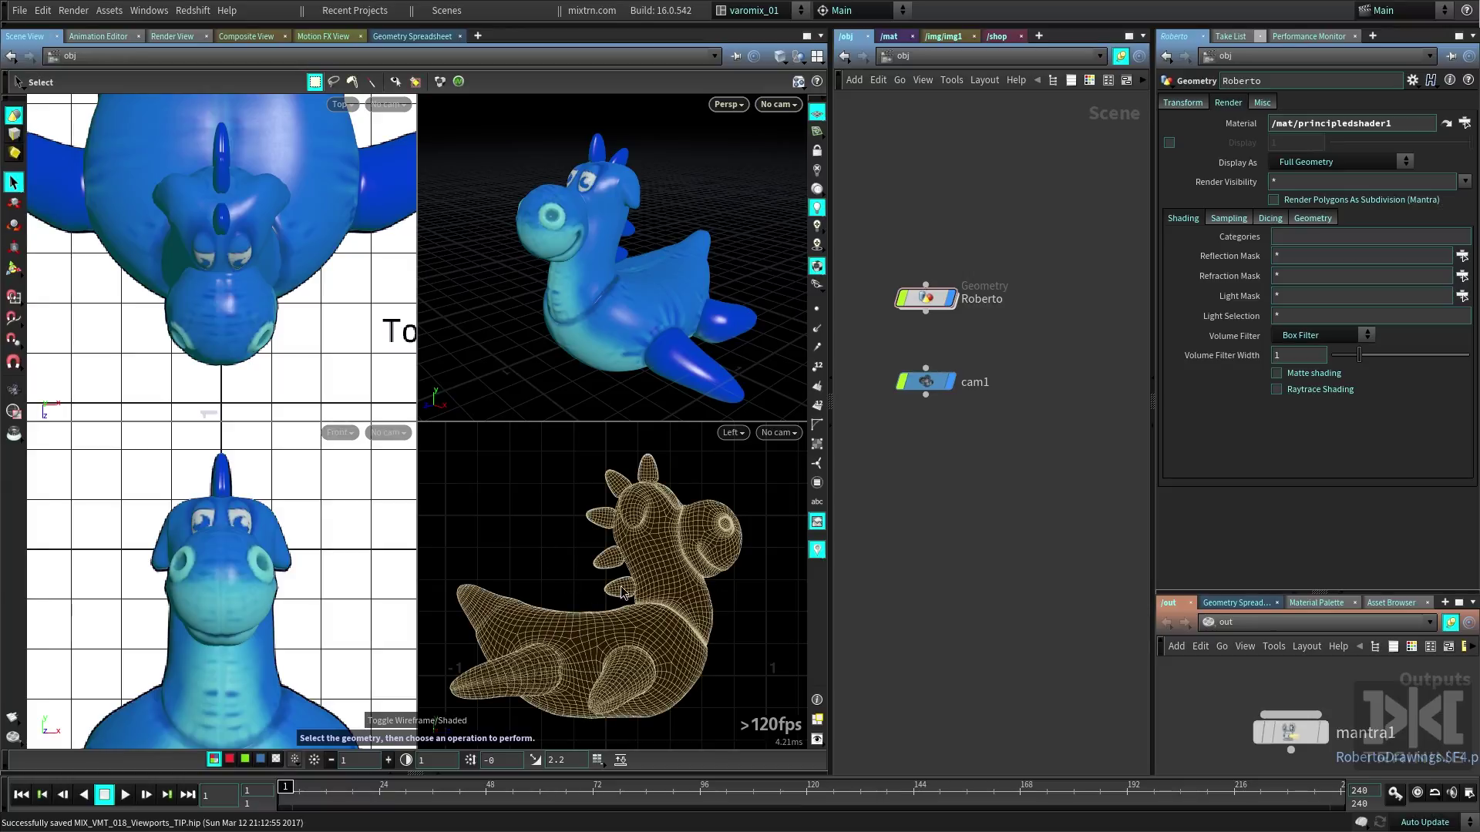
key(w)
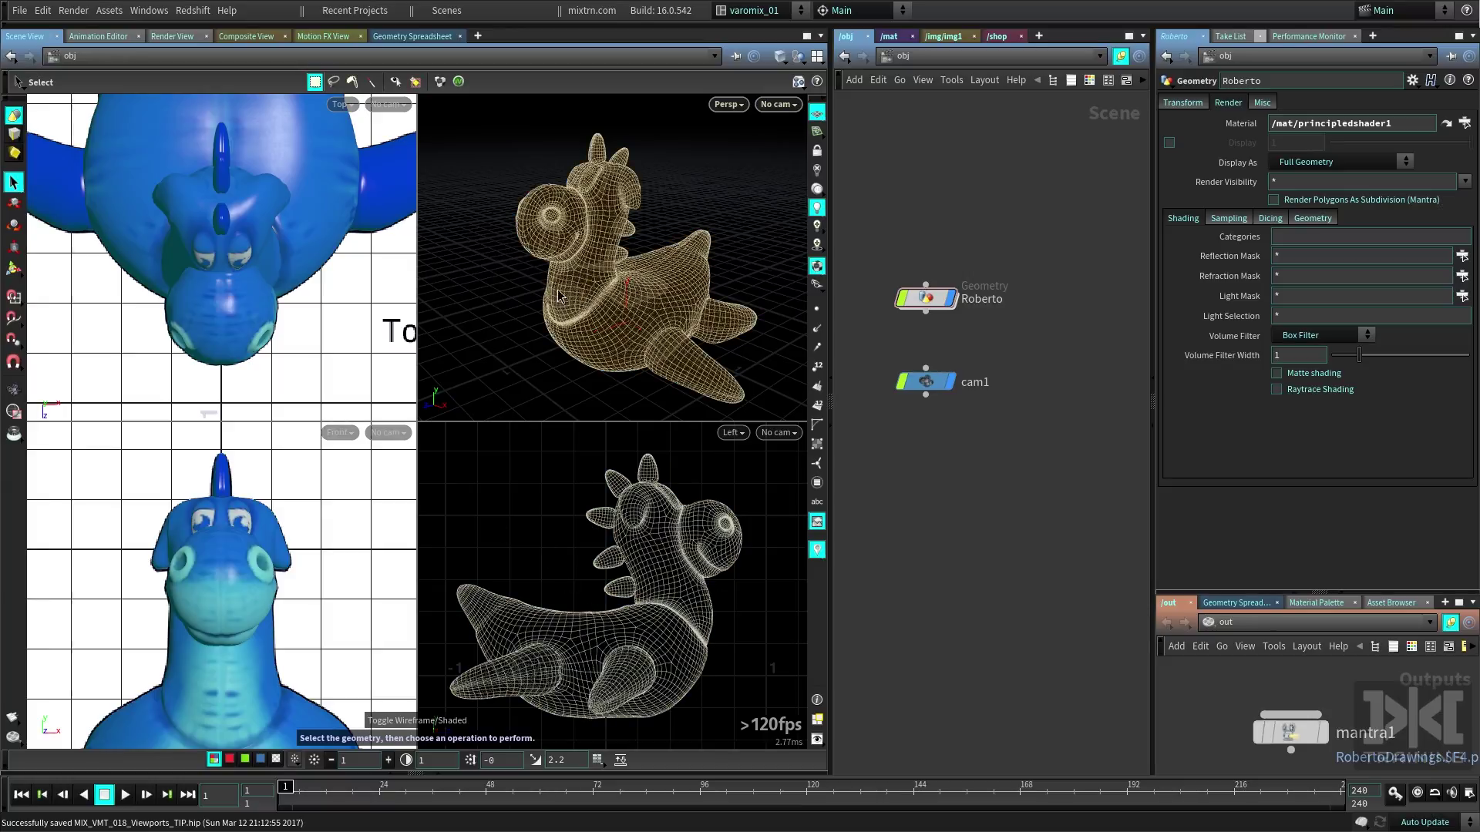
key(shift+w)
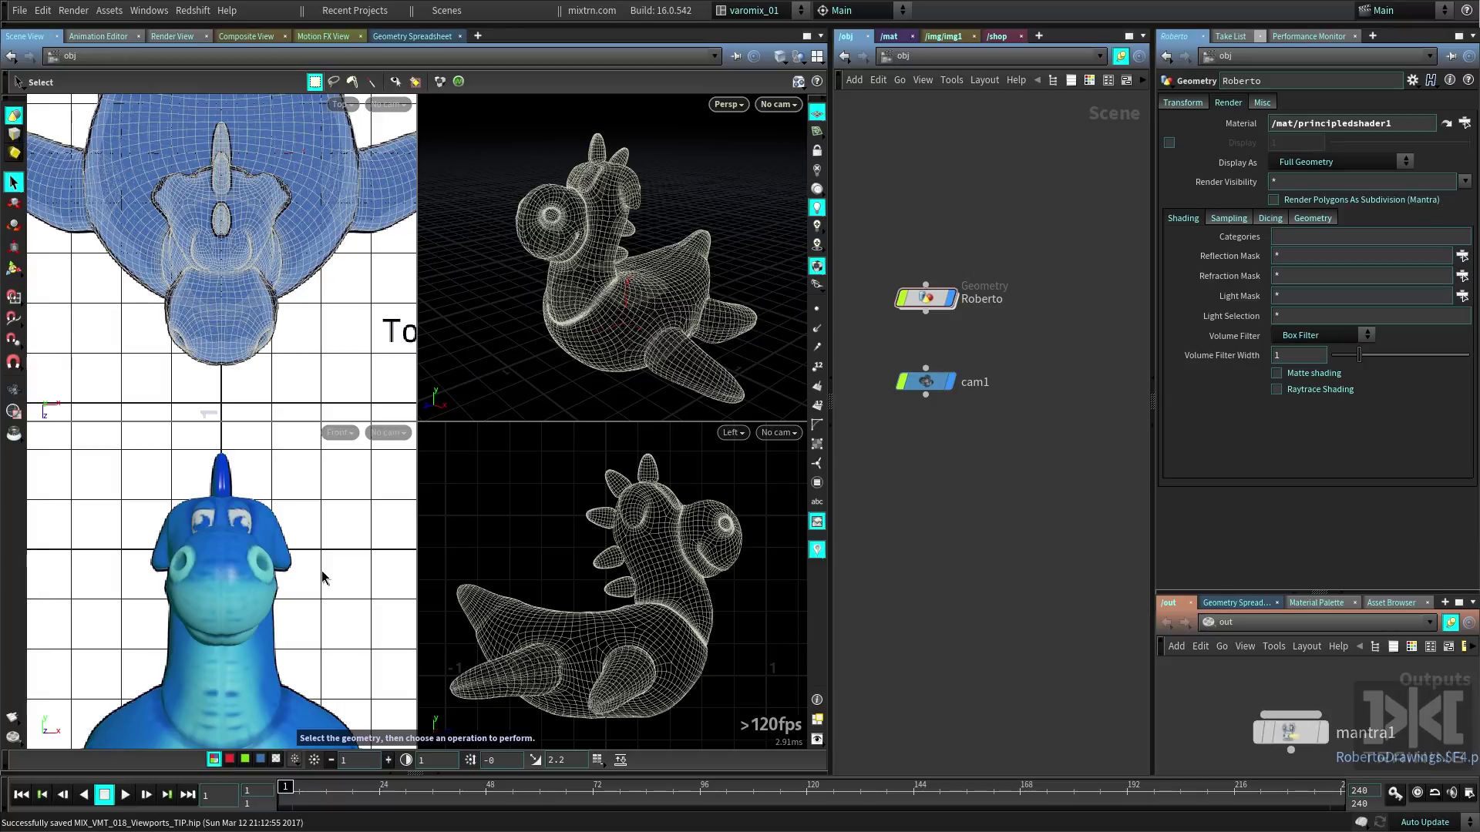
key(shift+w)
key(shift+w)
key(shift+w)
key(w)
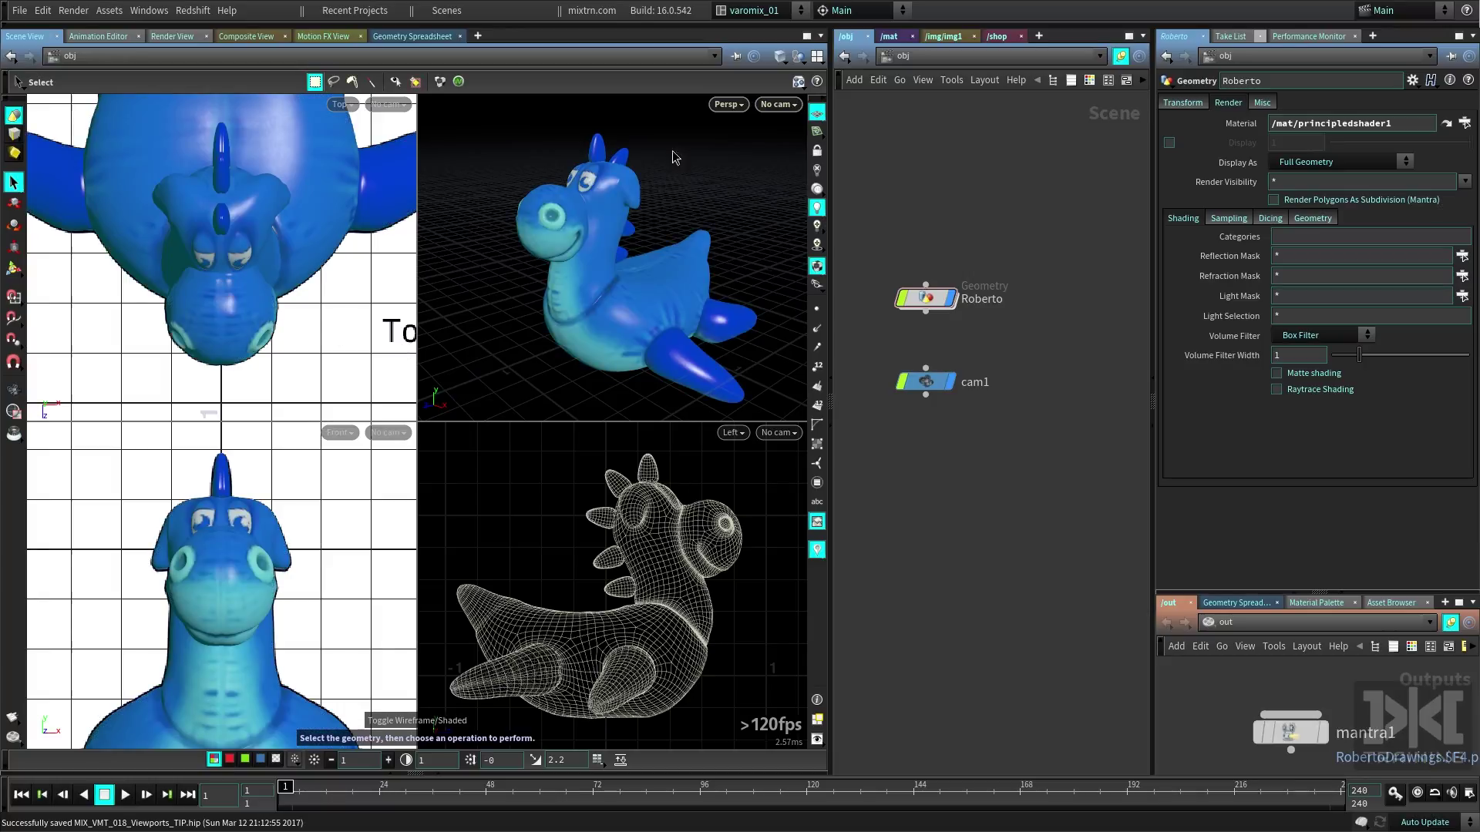
key(shift+w)
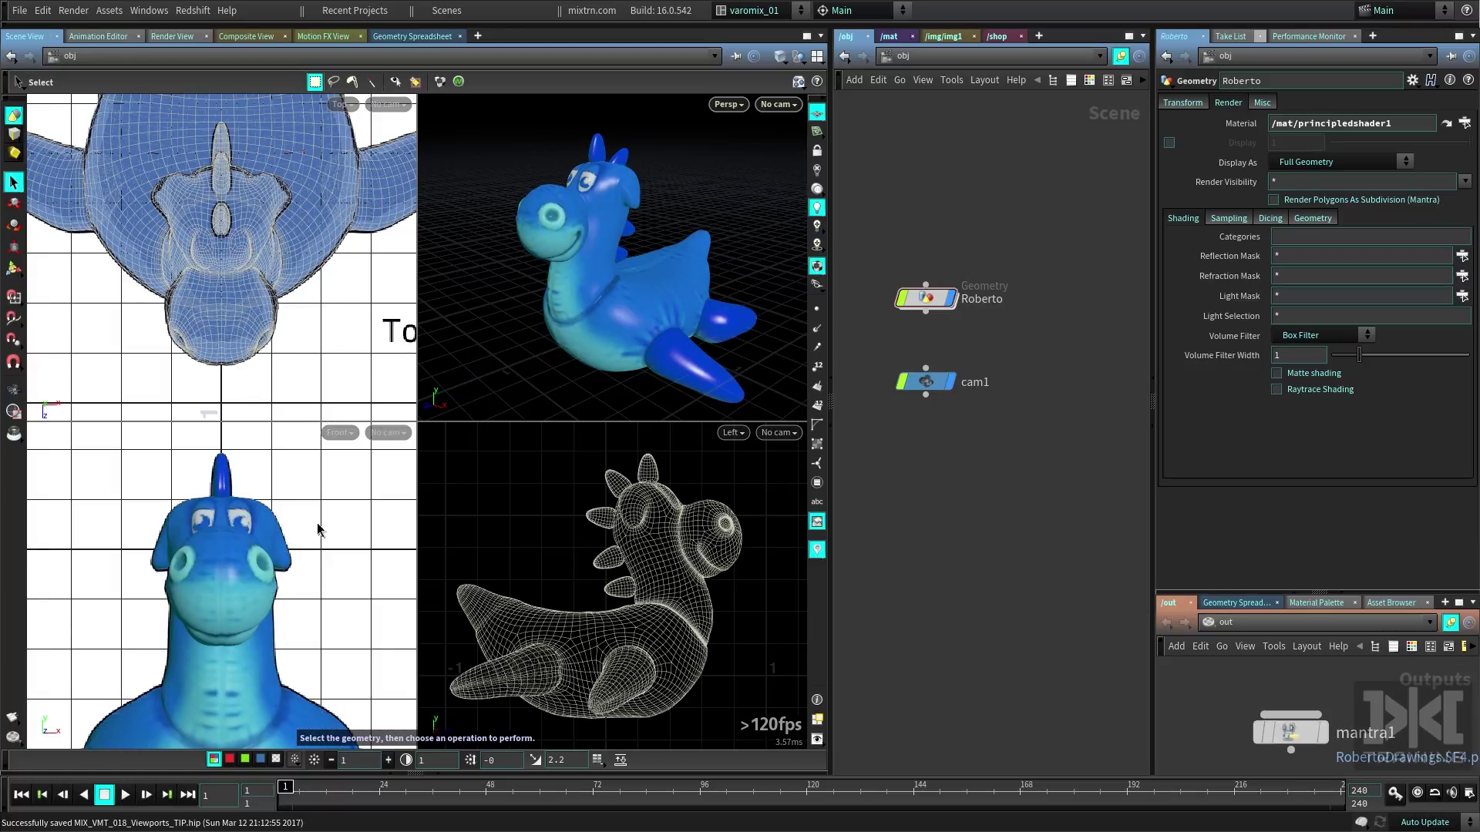
Try the shading modes of the Front viewport and set it to wireframe display
click(344, 433)
mouse_move(375, 490)
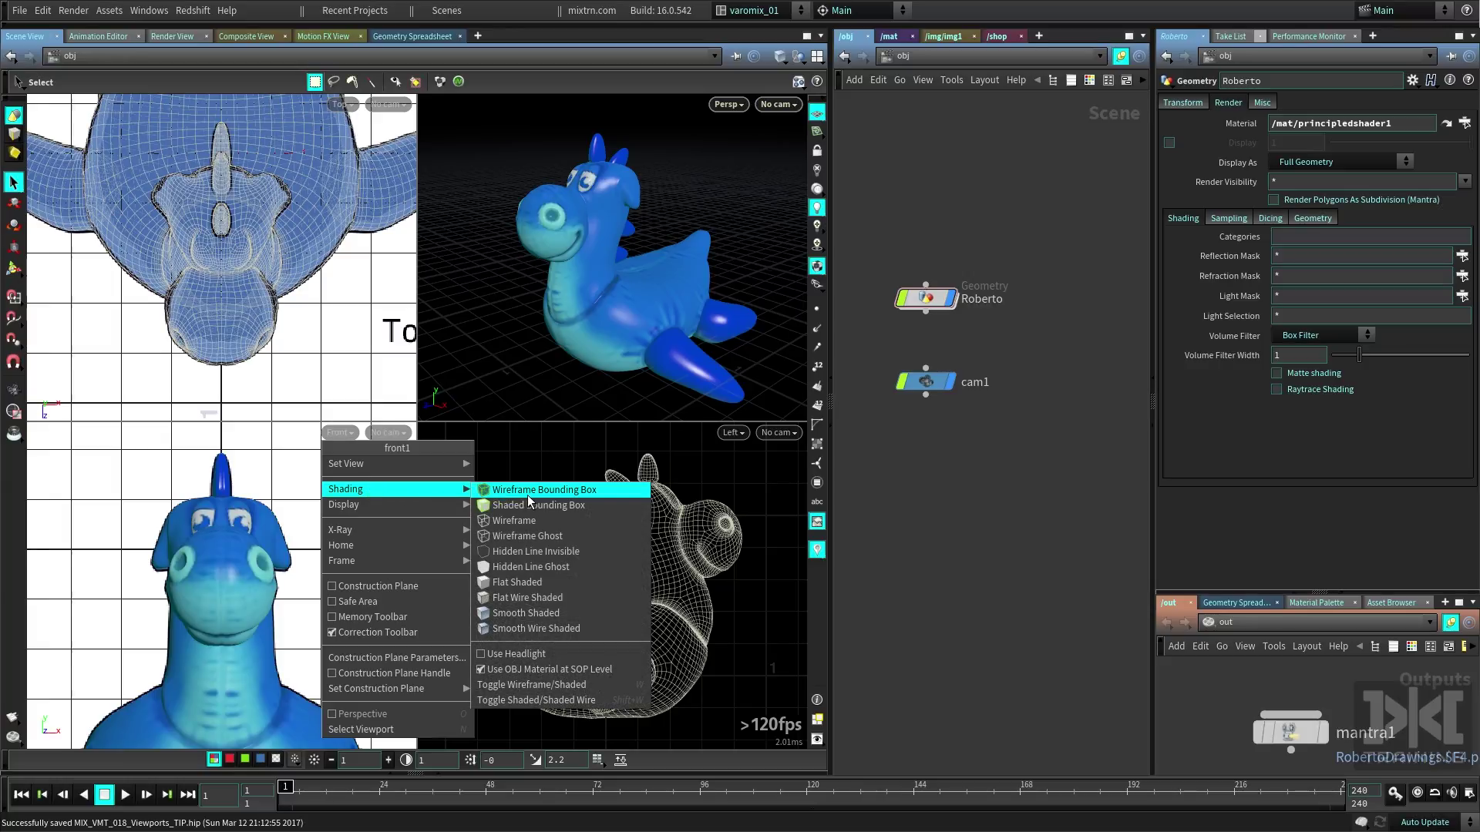
click(518, 582)
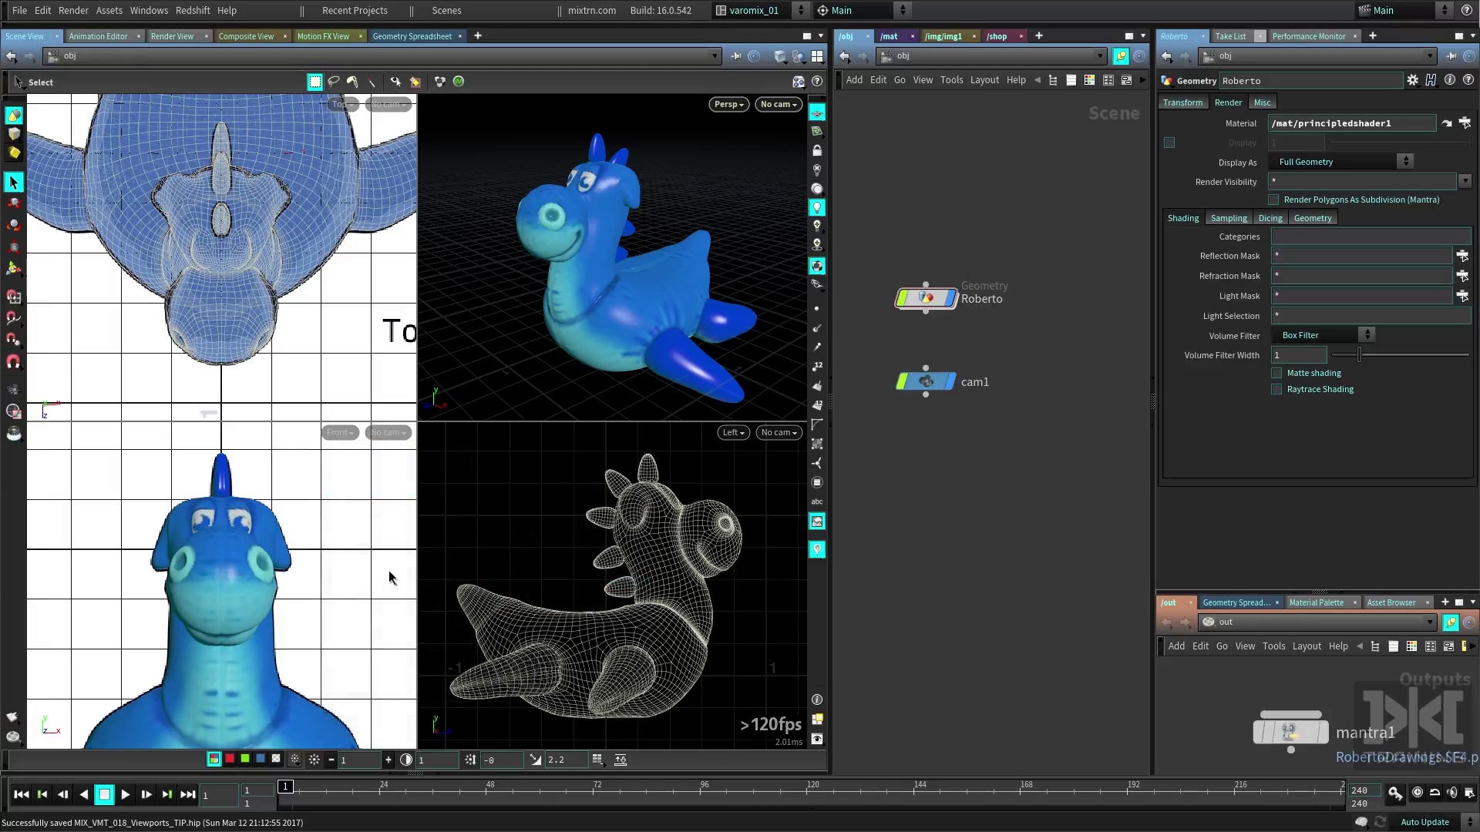
click(340, 433)
mouse_move(405, 492)
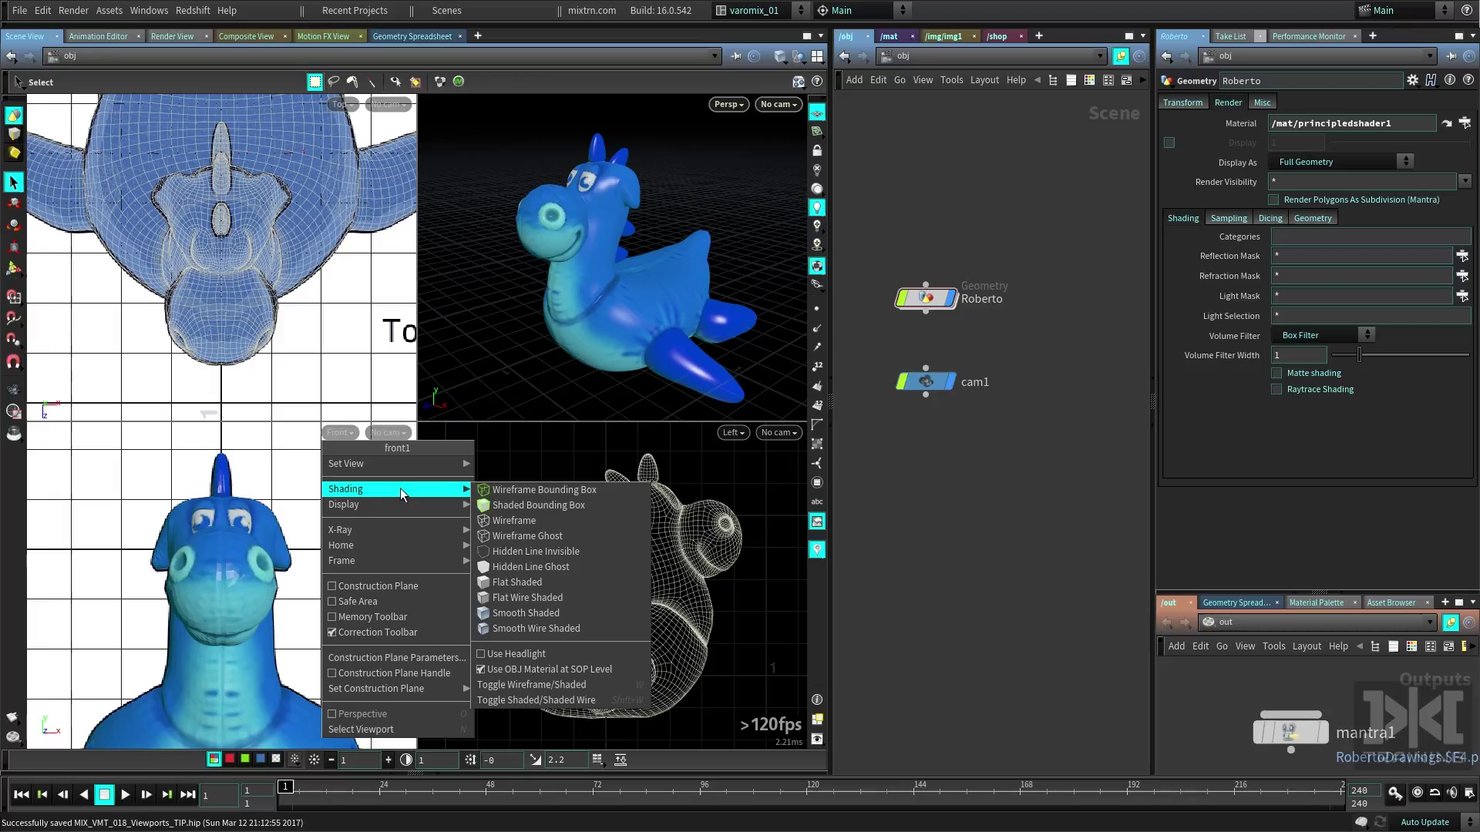
click(541, 567)
key(Escape)
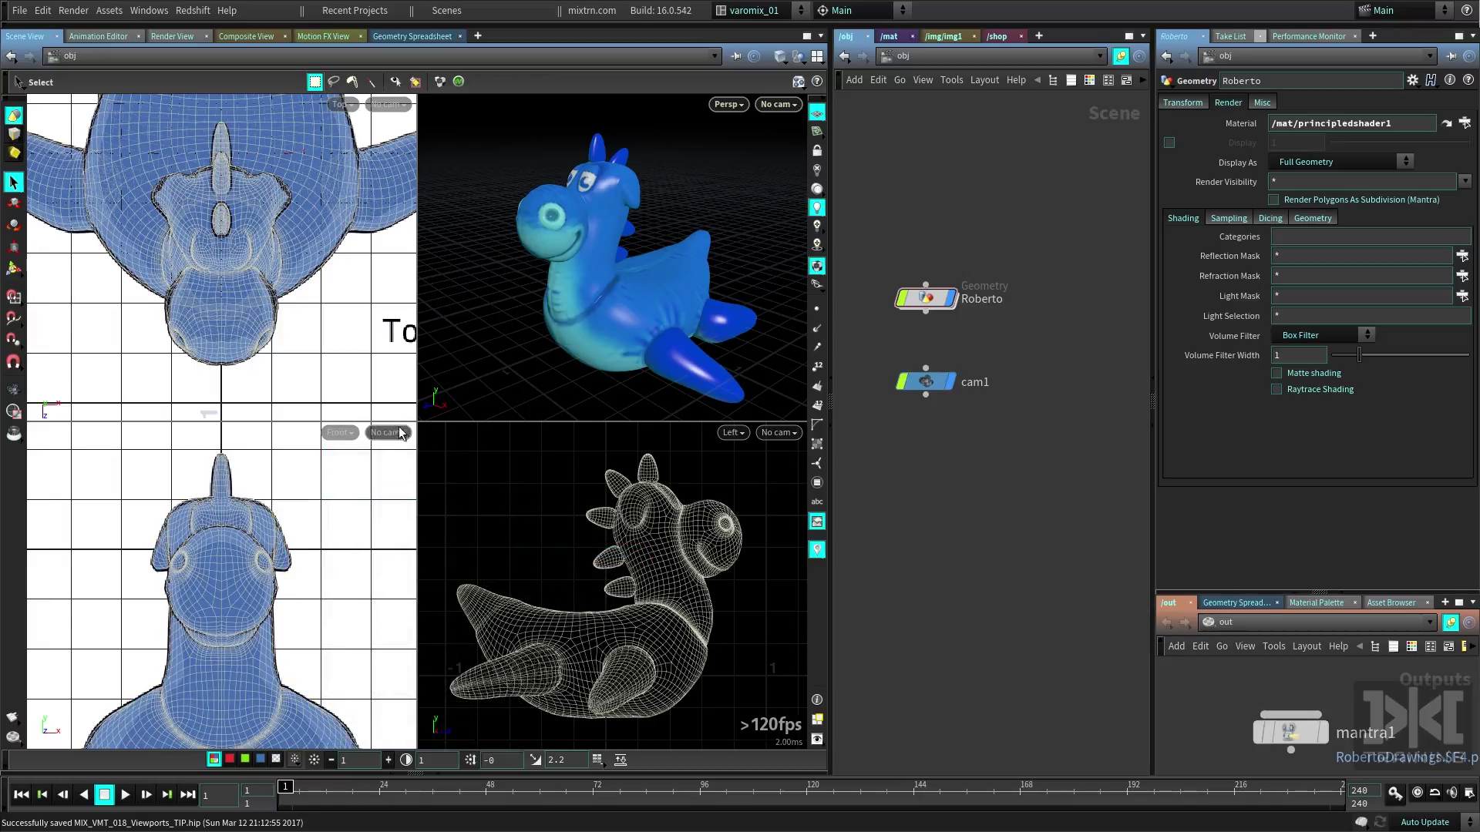
Pan and zoom the linked orthographic views from the Front and Left viewports, and select the Roberto model
middle_drag(305, 664, 307, 578)
right_drag(336, 591, 290, 568)
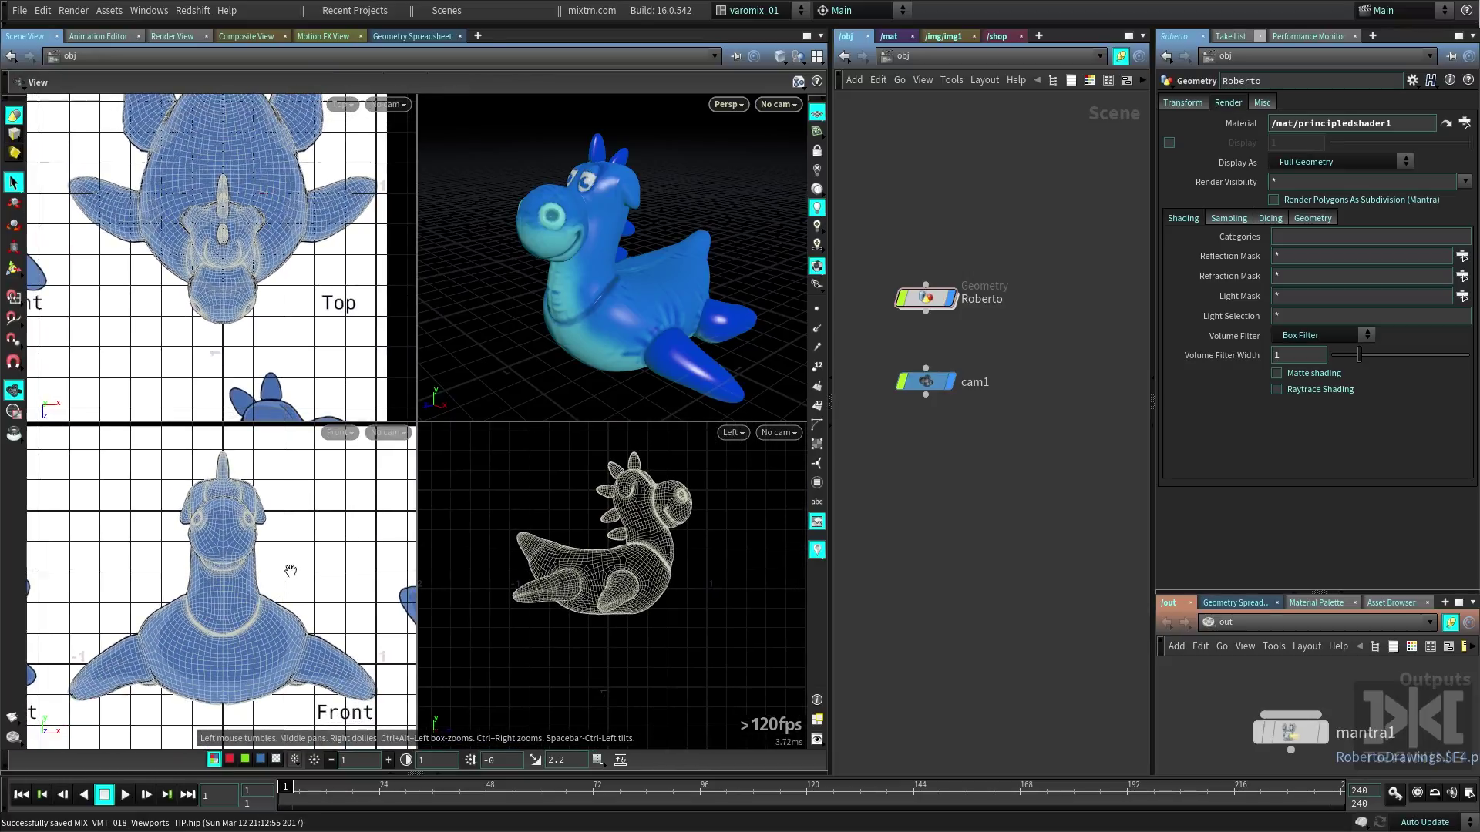
middle_drag(405, 593, 356, 601)
click(546, 596)
right_drag(561, 613, 616, 682)
middle_drag(594, 601, 613, 688)
Disable Link Ortho Views and zoom out the Left viewport on its own
click(817, 56)
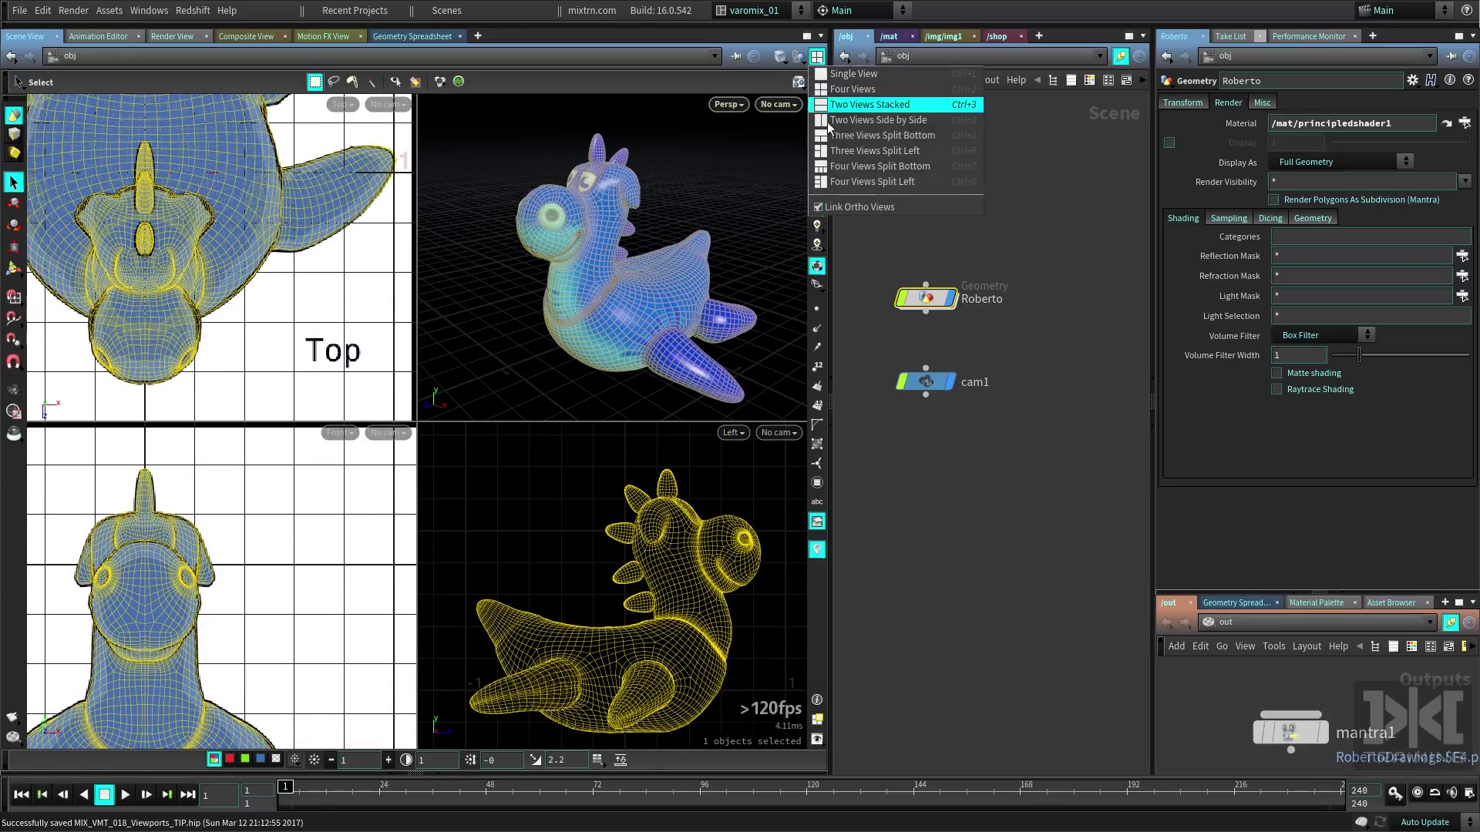
click(844, 207)
scroll(539, 539, down, 3)
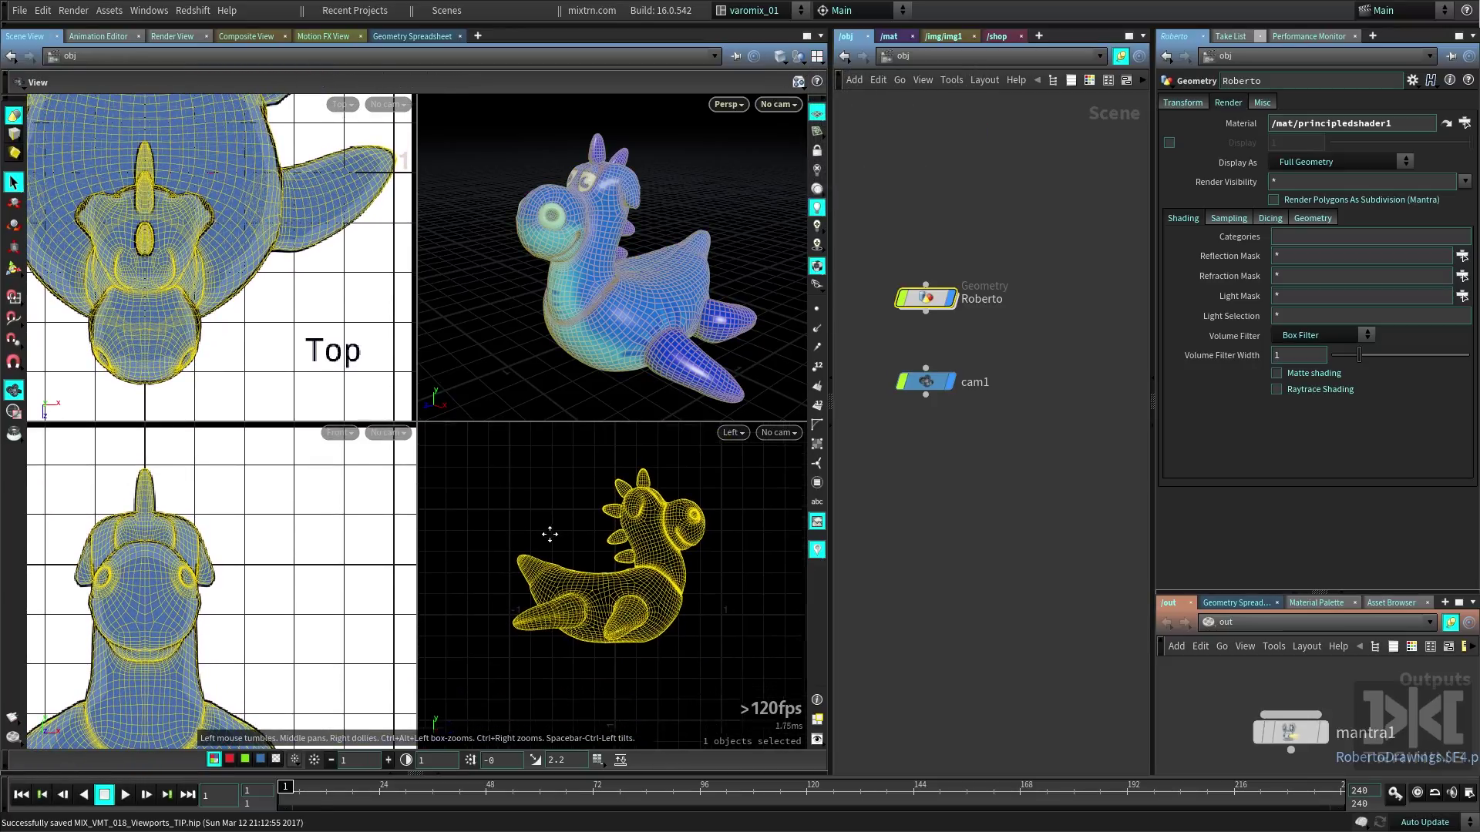
Switch the Left viewport to the Front view and on to the Right view, framing the whole model there
click(742, 432)
mouse_move(770, 464)
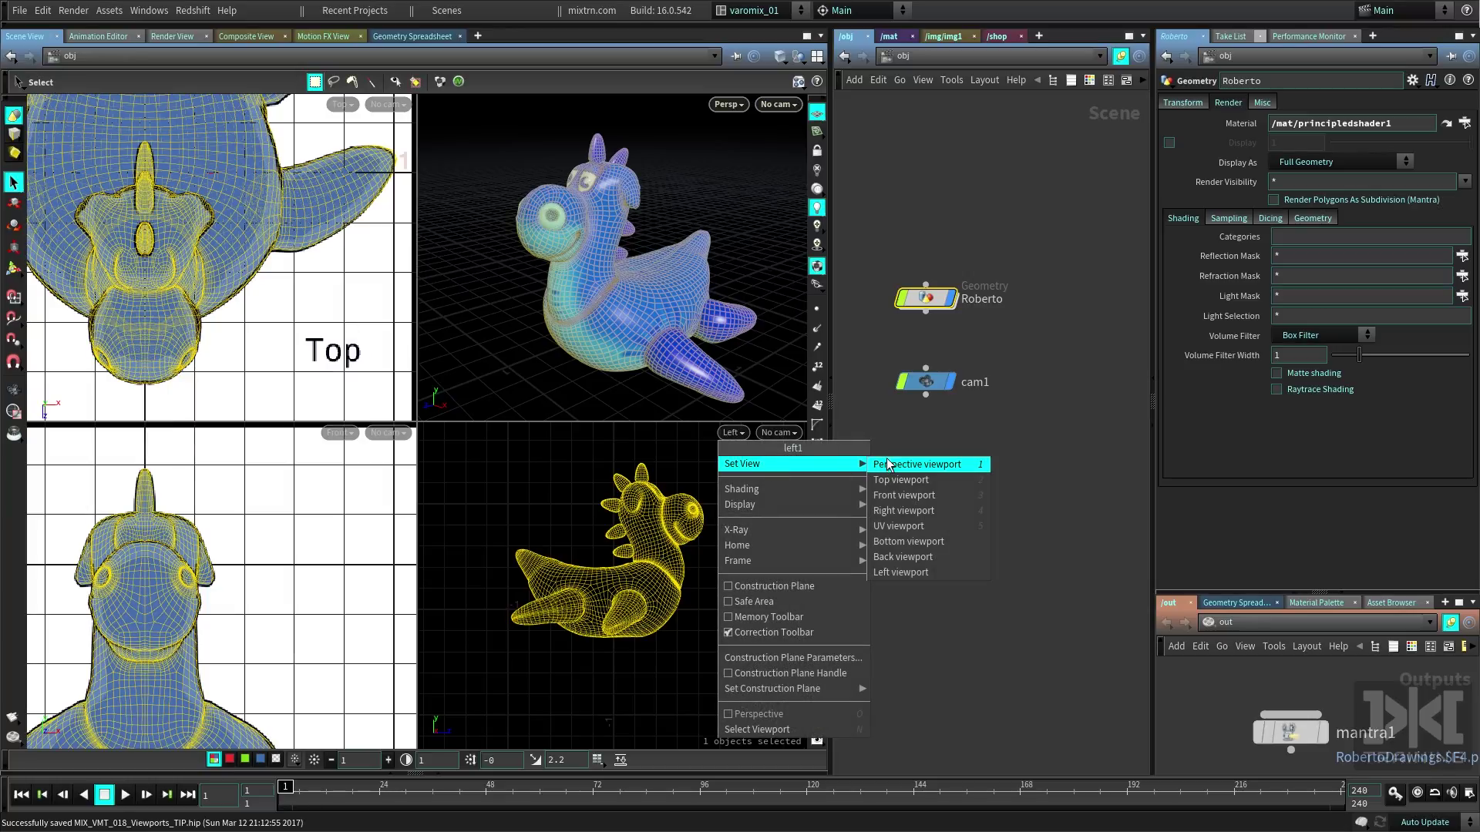
click(917, 502)
middle_drag(717, 583, 645, 601)
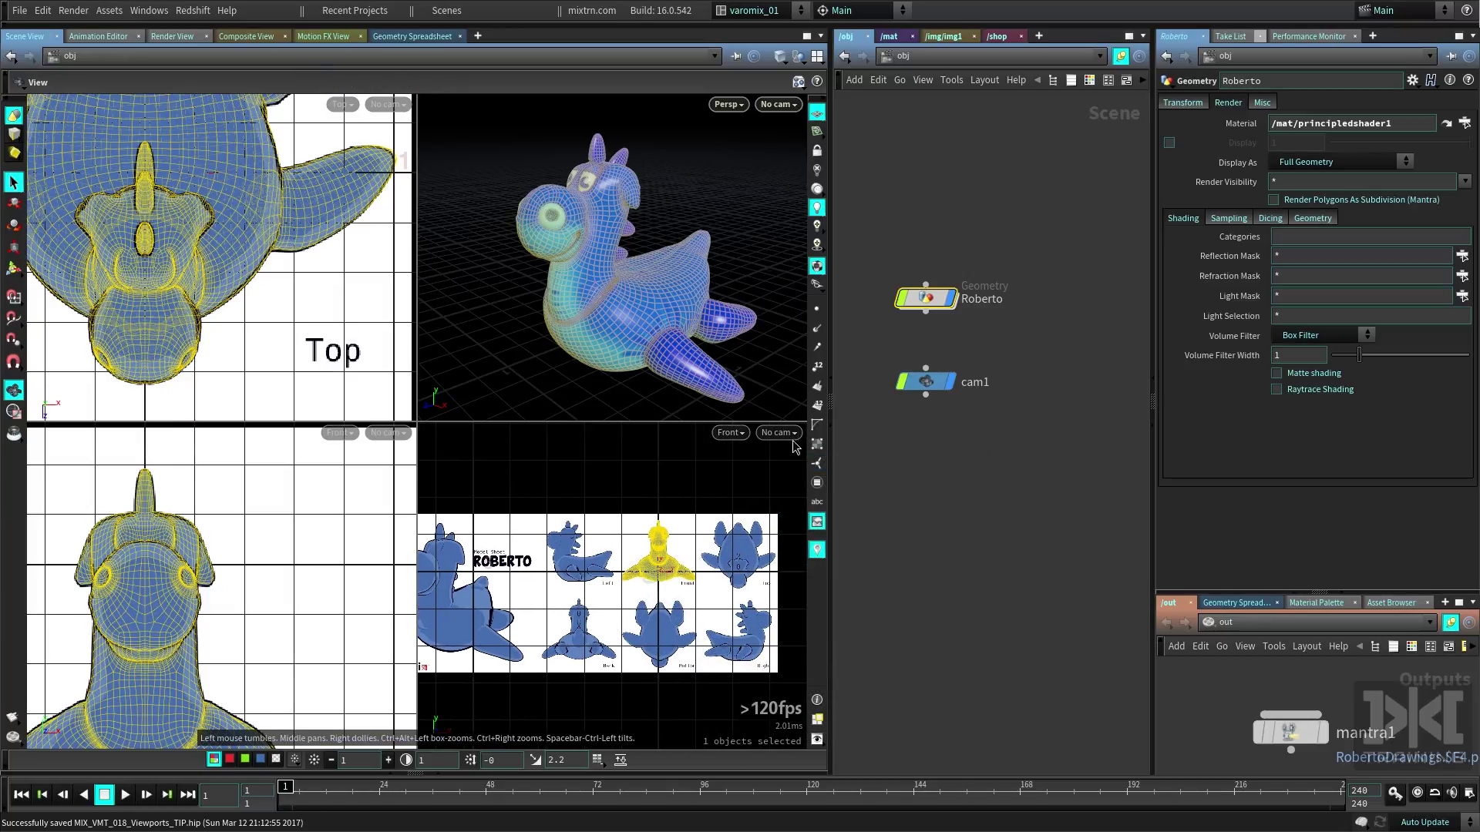
click(728, 433)
mouse_move(771, 460)
click(898, 510)
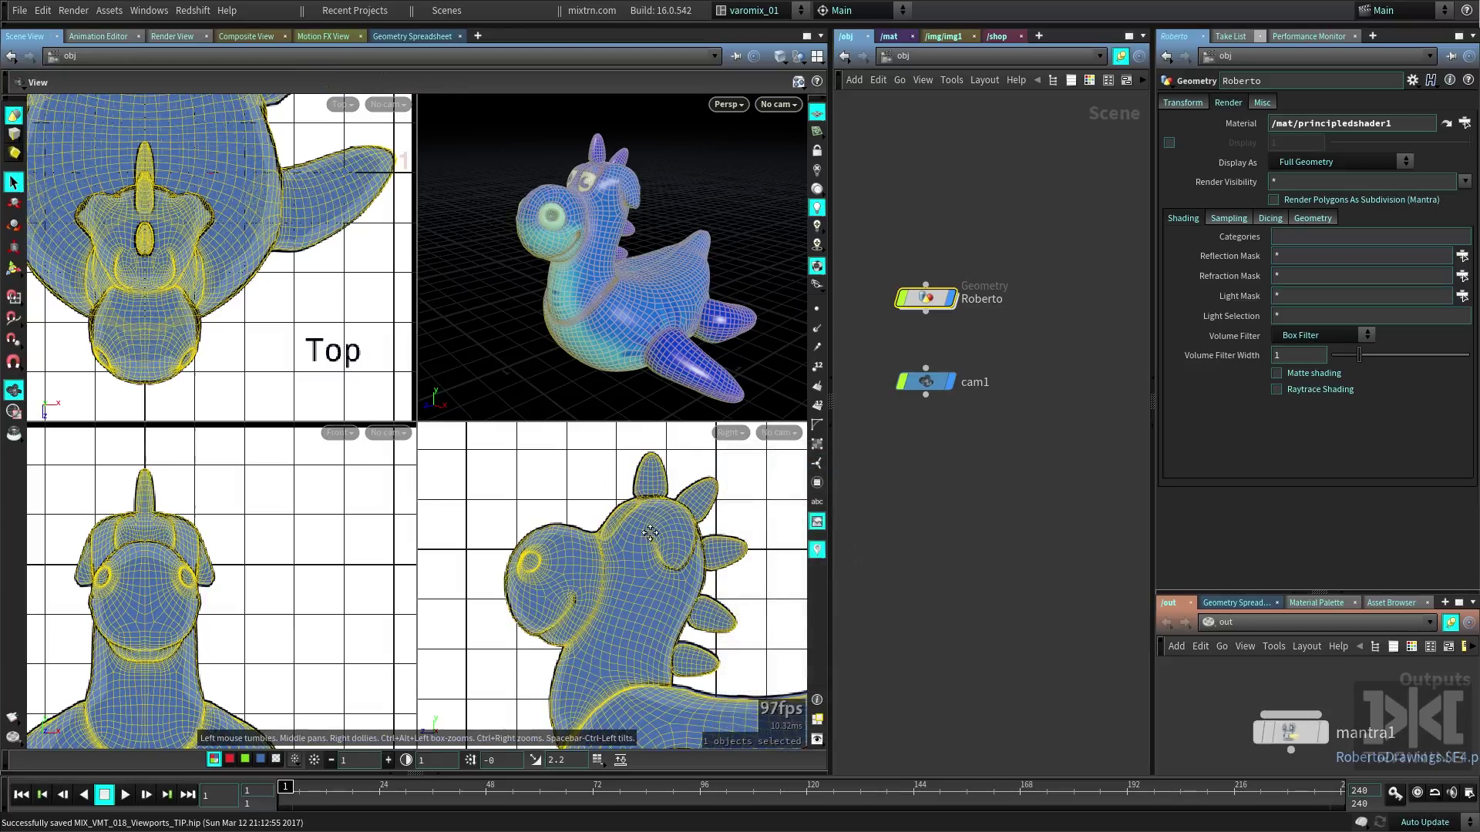
middle_drag(218, 592, 249, 569)
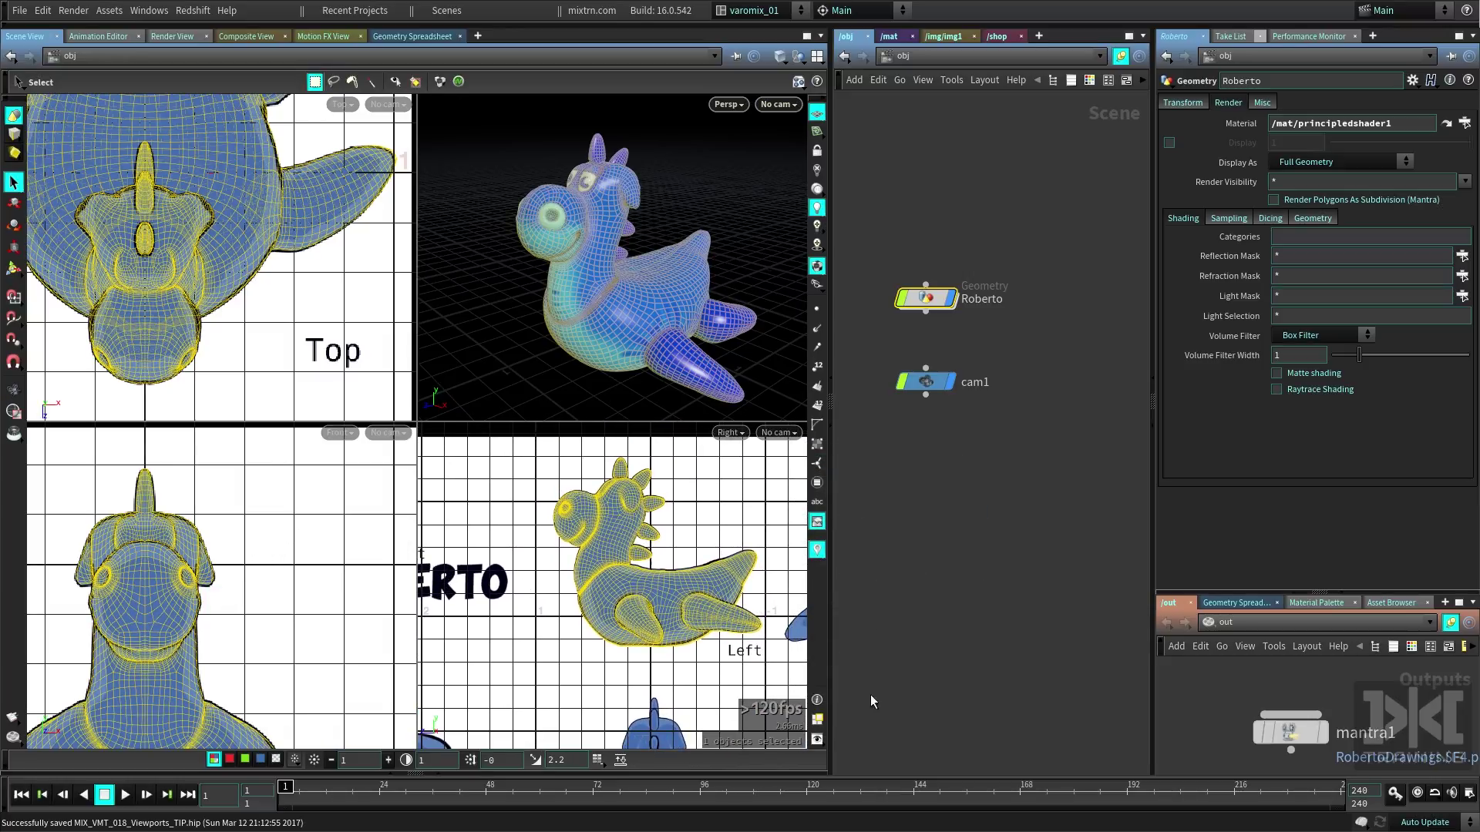
Enable Link Ortho Views and pan the Front, Top and Right views to frame the model in all three
click(817, 57)
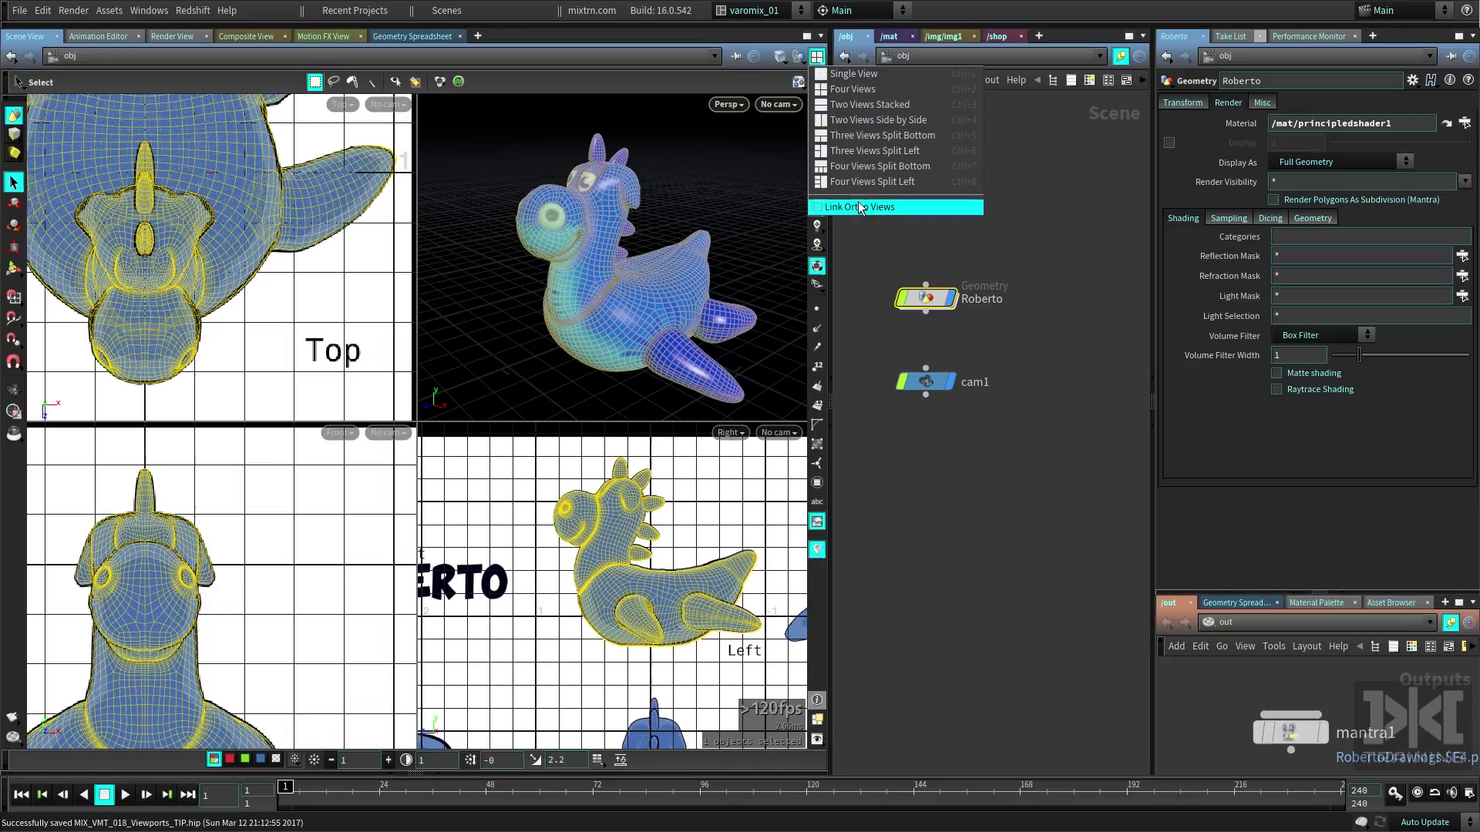
click(859, 205)
middle_drag(324, 541, 310, 646)
middle_drag(250, 357, 242, 232)
middle_drag(629, 565, 598, 550)
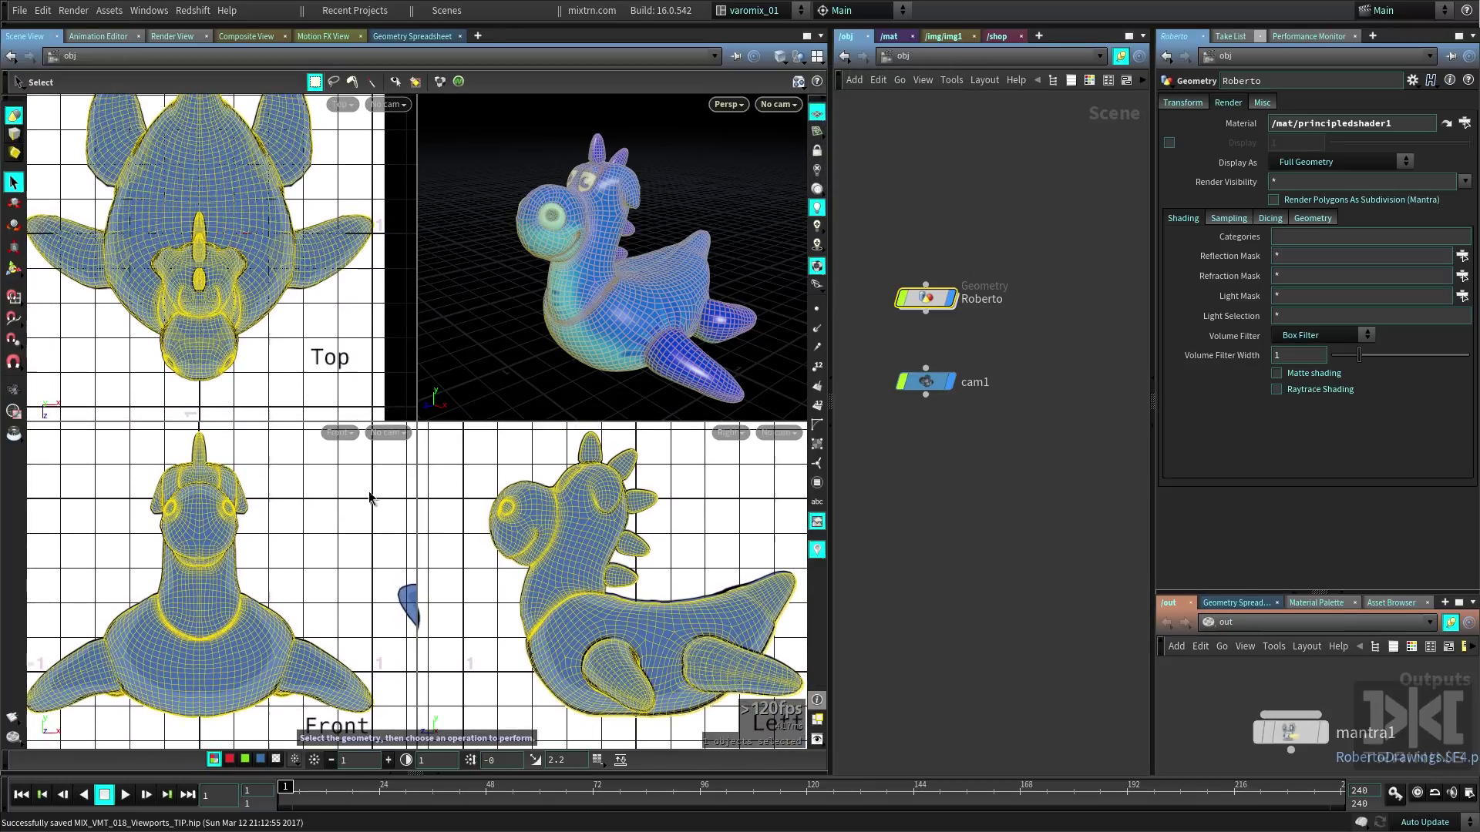
Deselect the Roberto model and toggle the perspective viewport between wireframe and shaded display
key(w)
key(w)
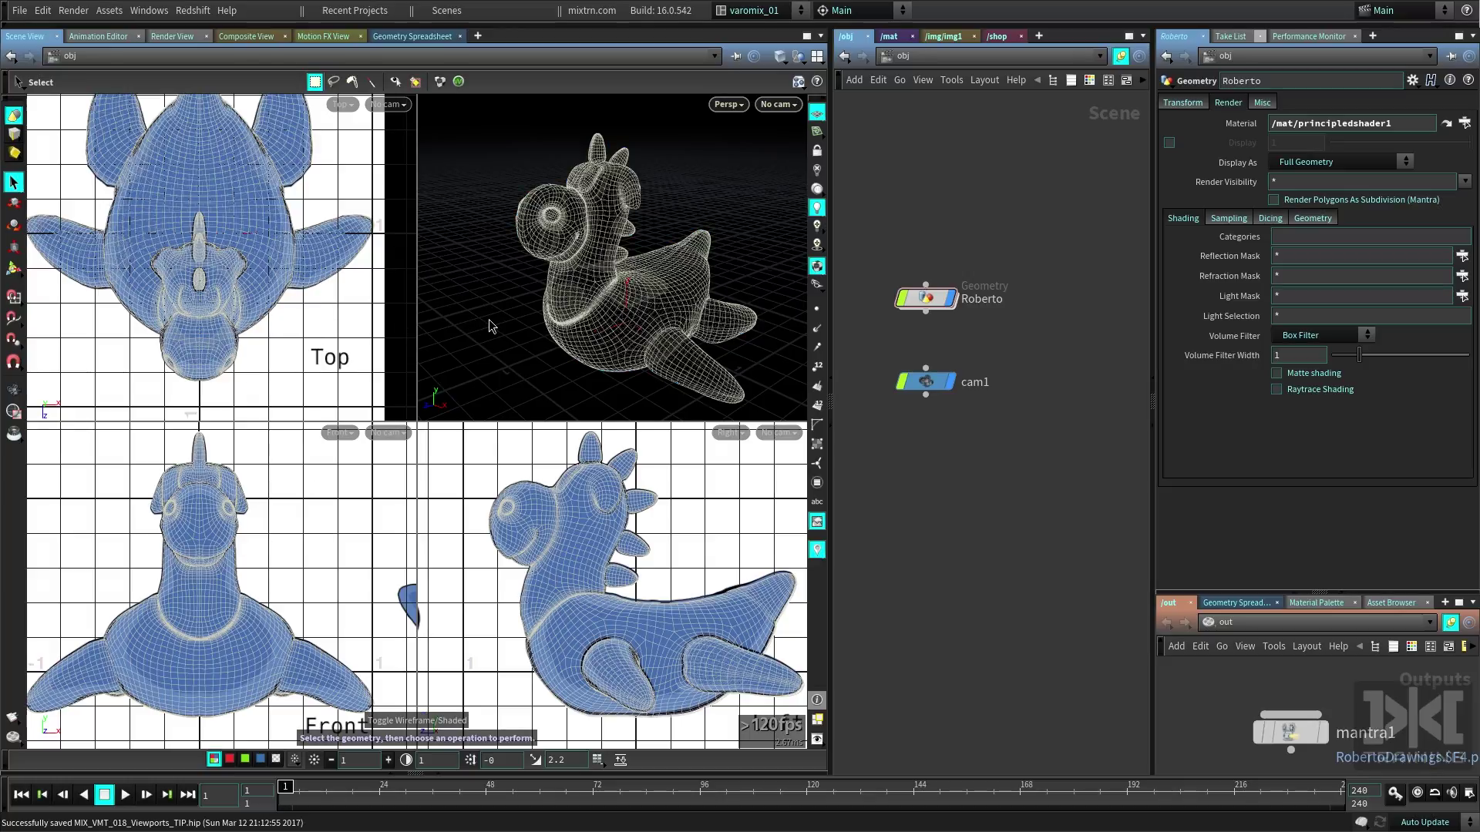
key(w)
Set the Front viewport's shading to the hidden-line mode listed just below Hidden Line Invisible
click(353, 439)
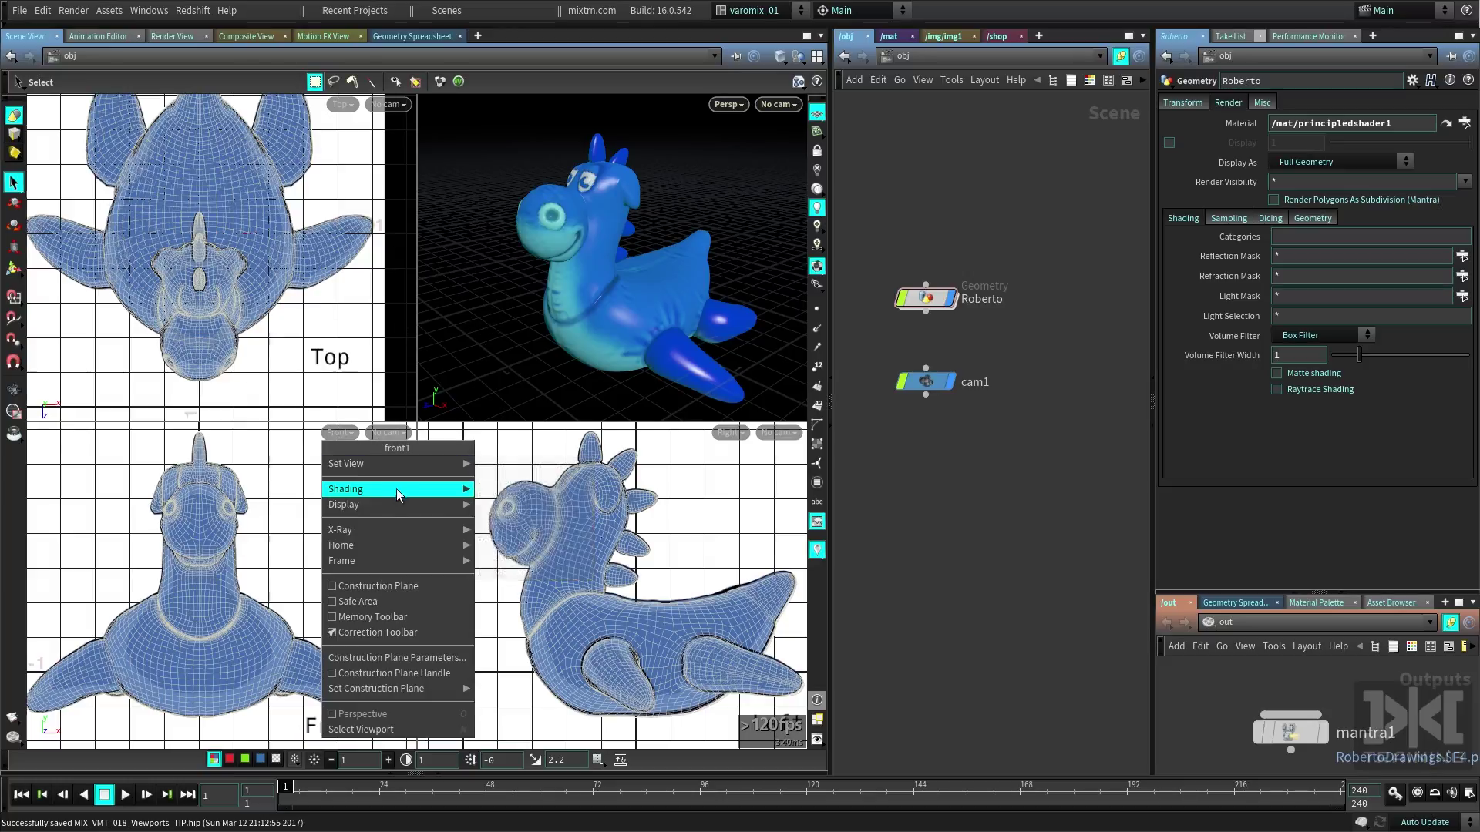
mouse_move(396, 489)
click(530, 567)
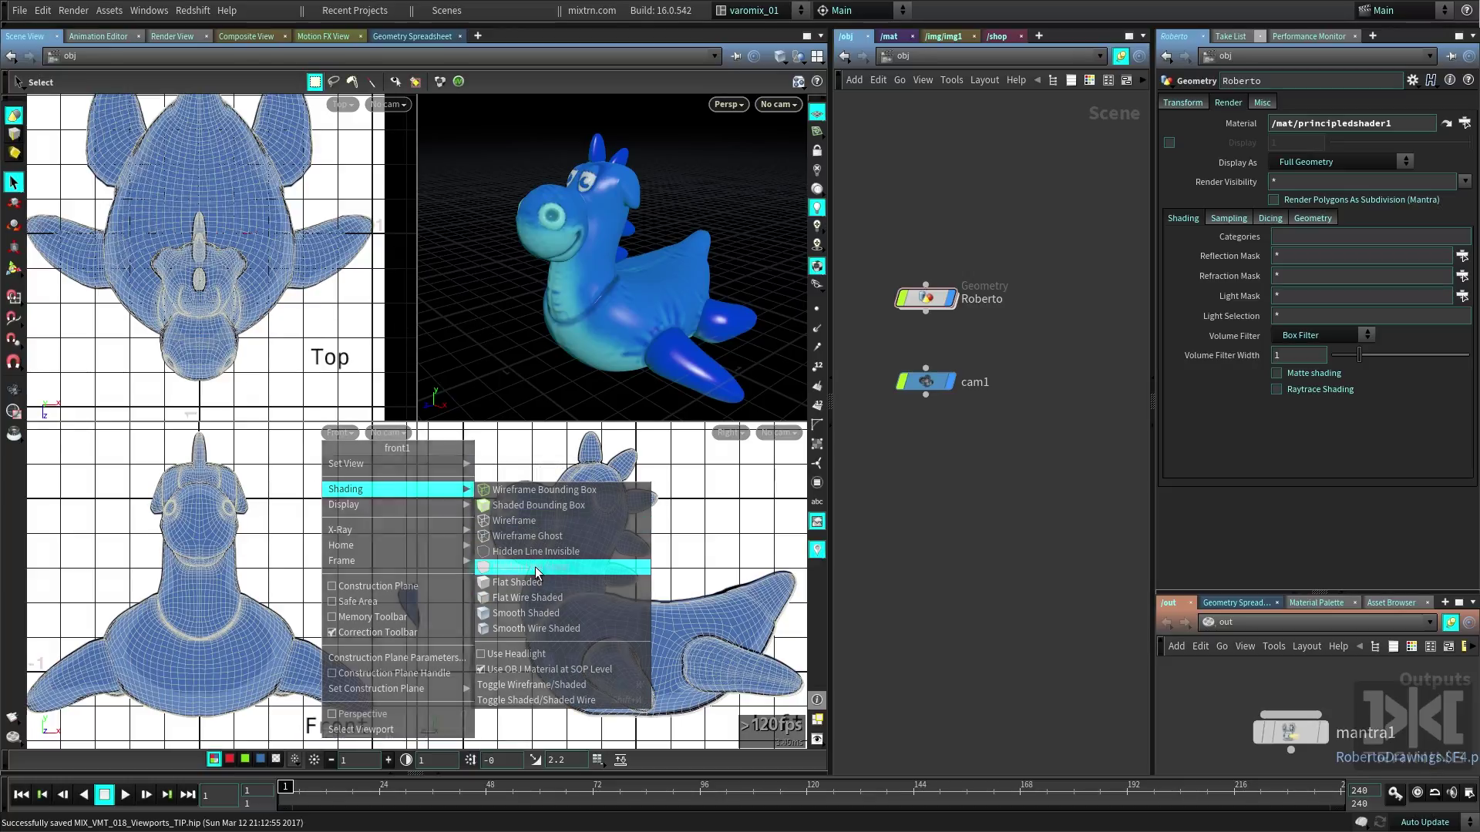
Narrow the Scene View pane and add a second Scene View to the network editor's pane
drag(830, 244, 742, 244)
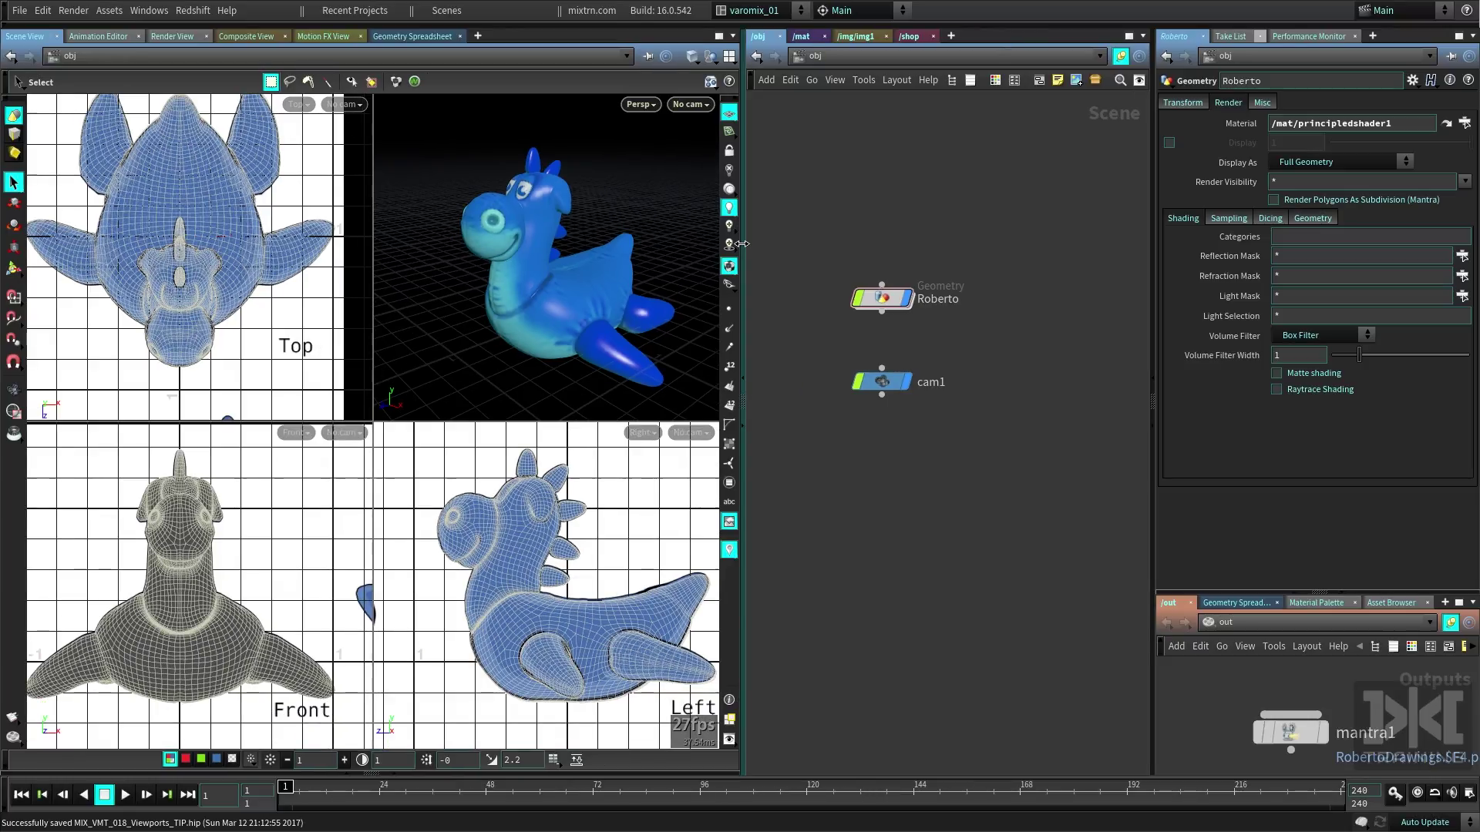
drag(742, 244, 583, 202)
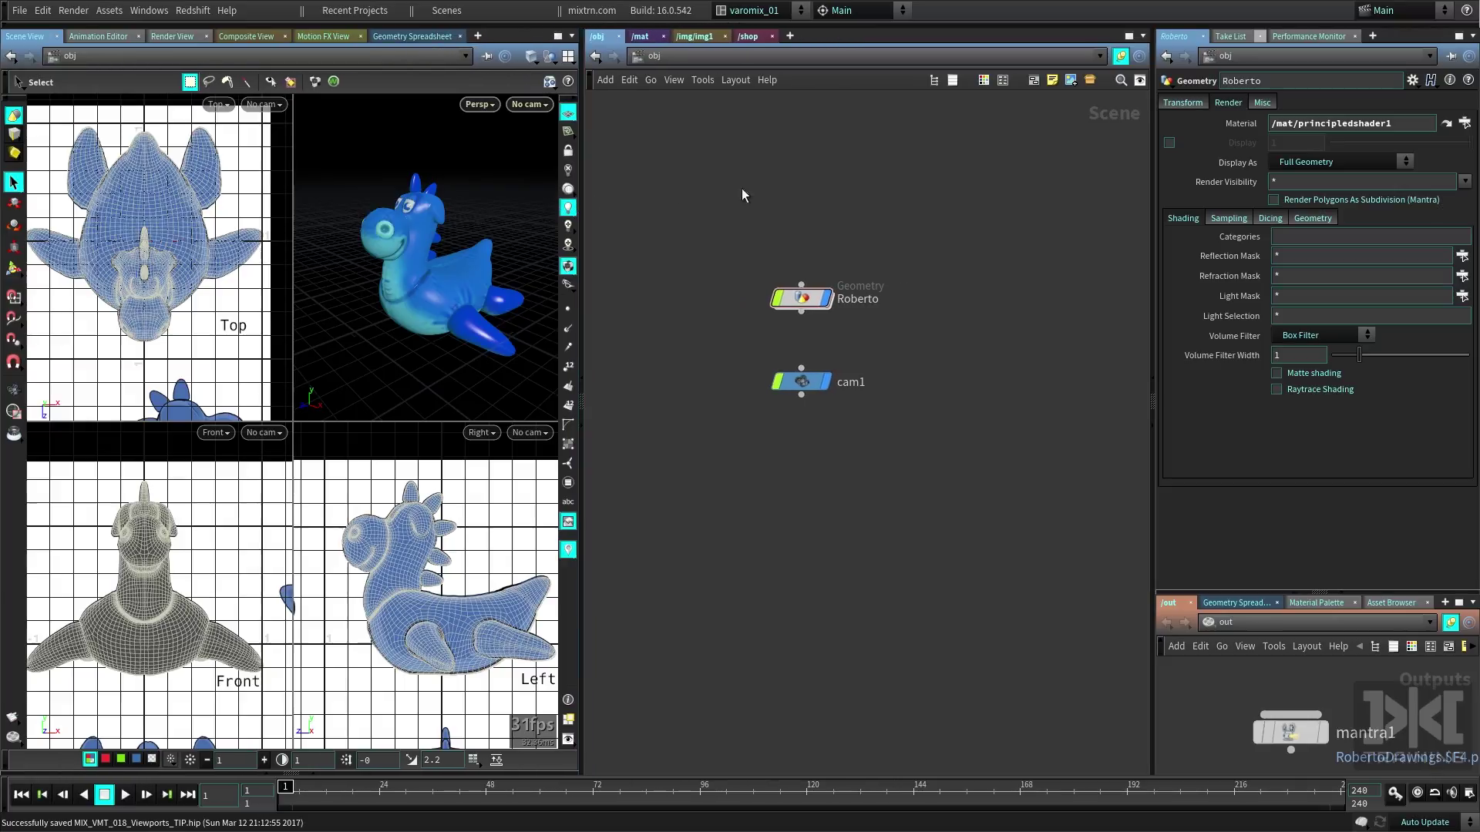
click(790, 36)
mouse_move(840, 61)
click(940, 65)
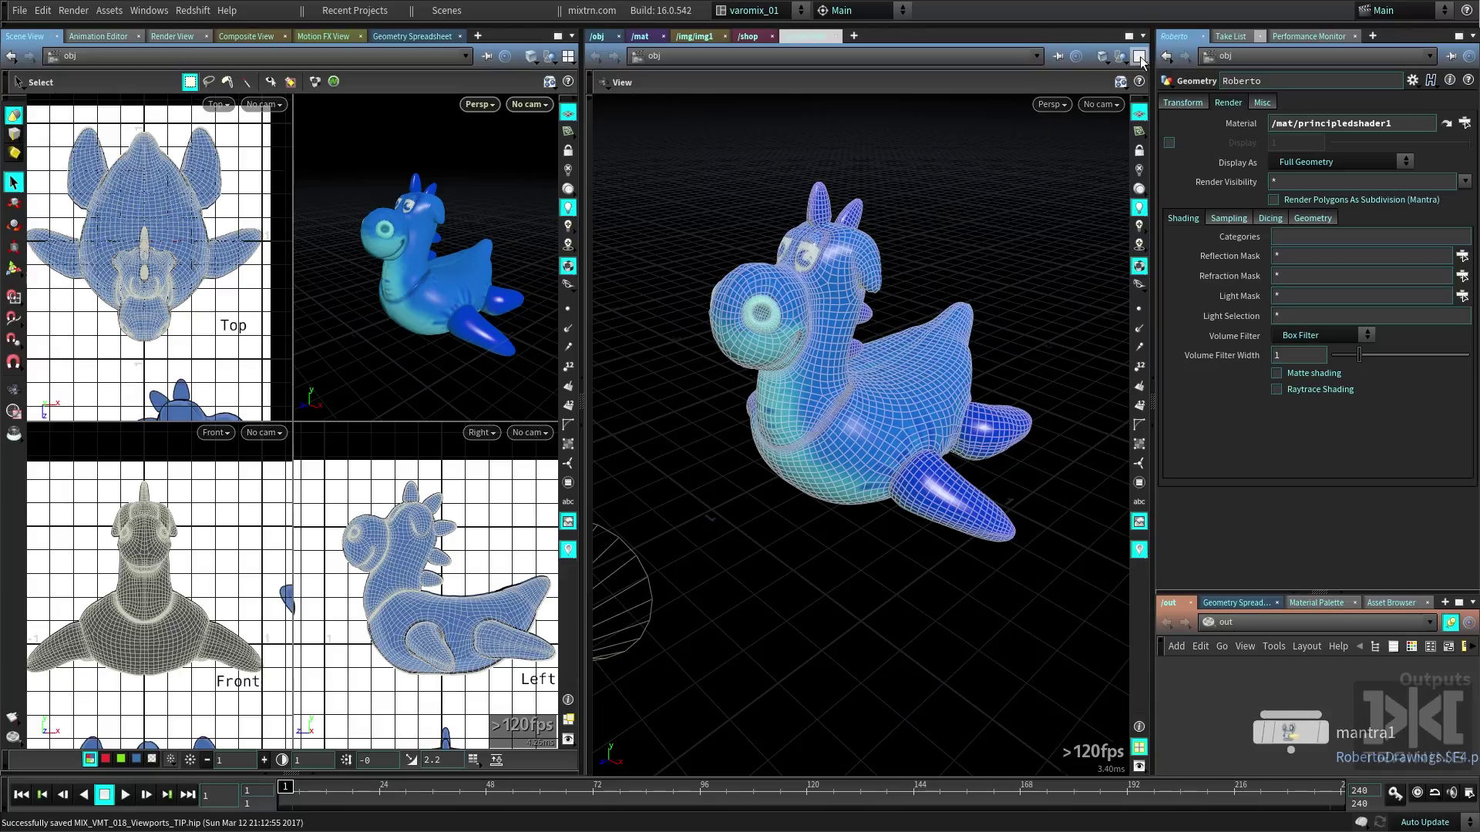
Arrange the second Scene View in the Four Views Split Bottom layout
drag(830, 423, 743, 485)
click(1139, 56)
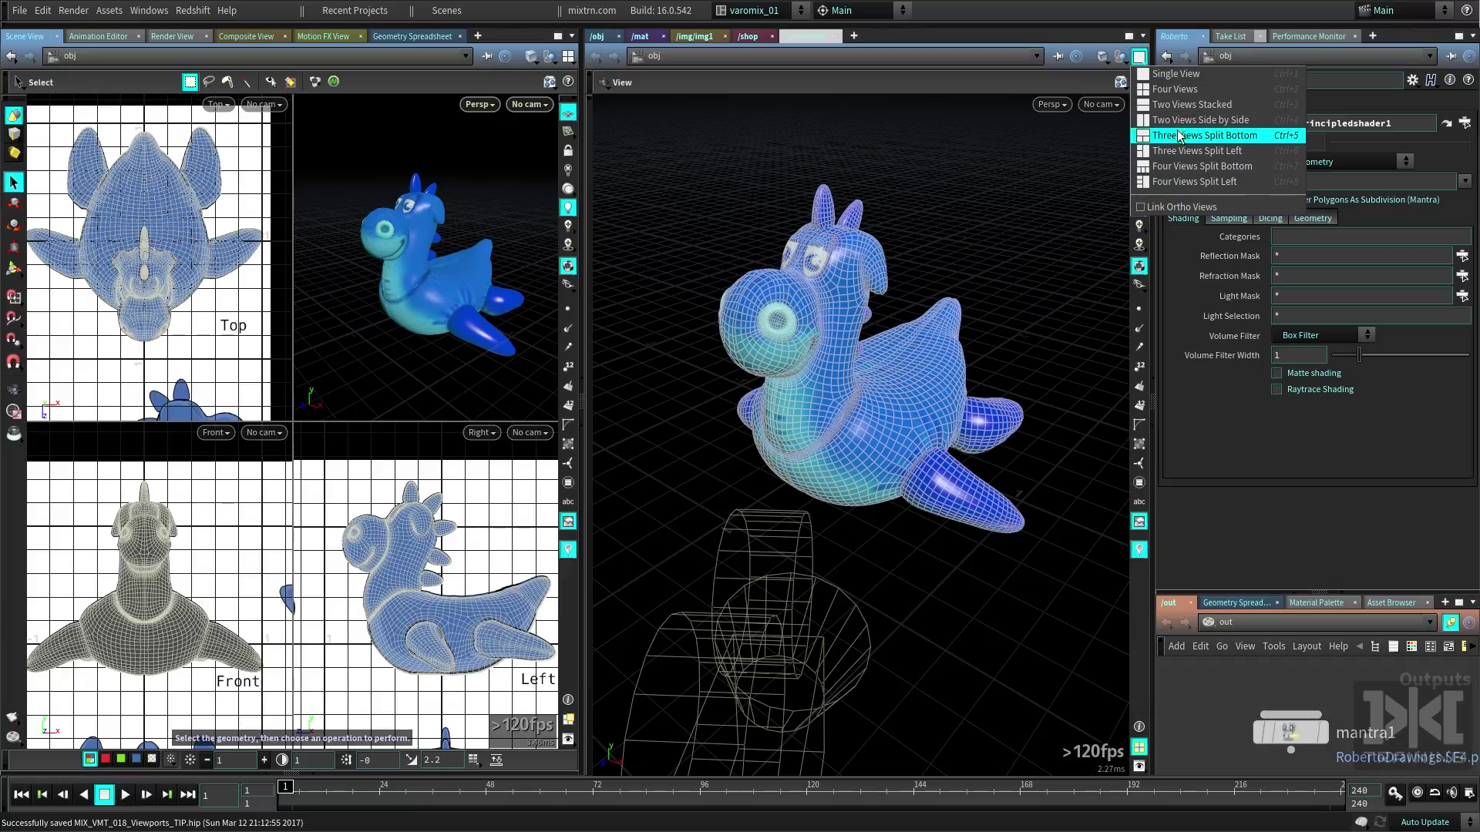
click(1201, 166)
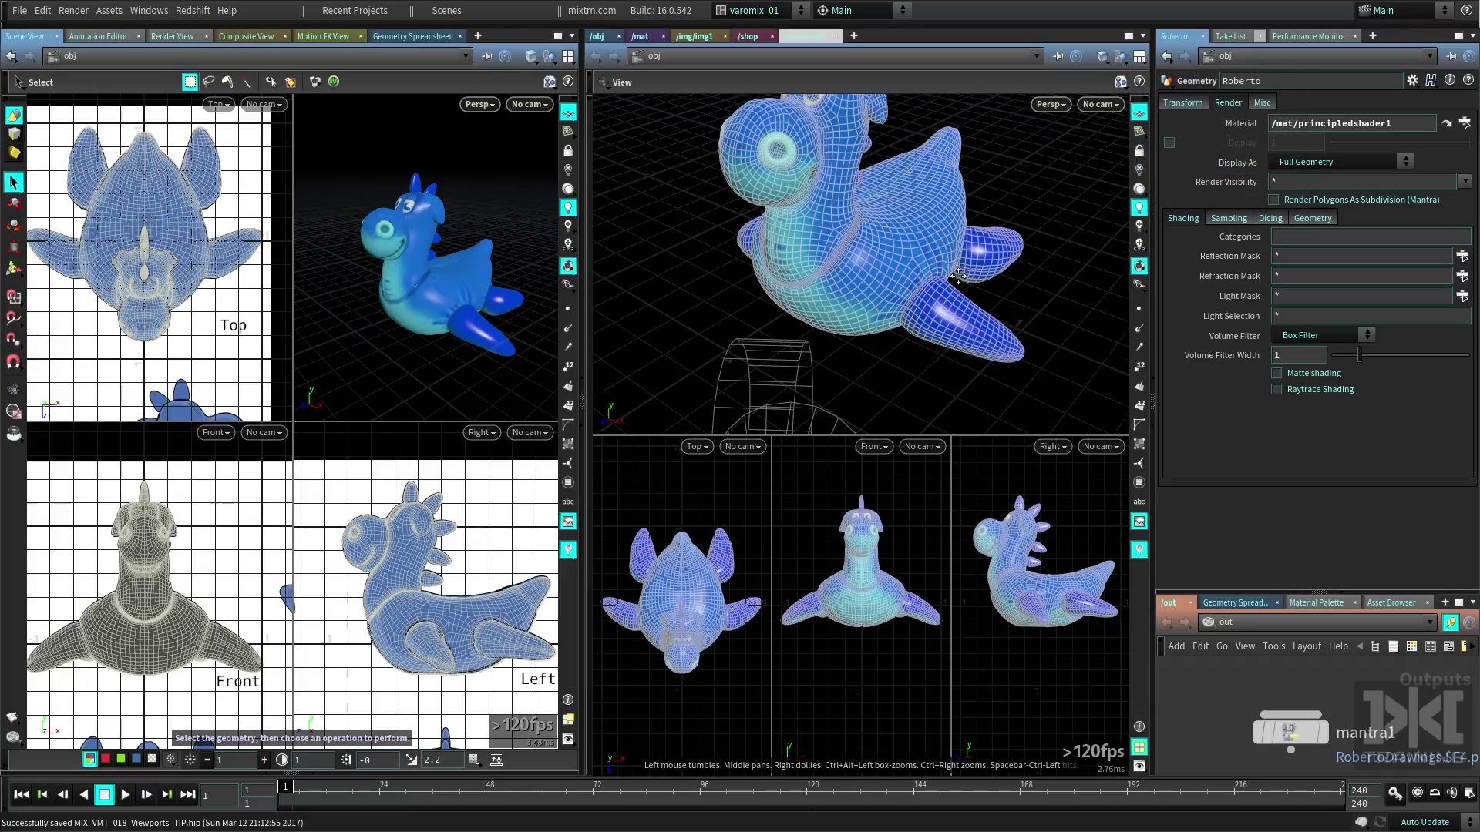
Reframe the model separately in the Persp, Top, Front and Right viewports of the second Scene View
drag(948, 413, 903, 440)
scroll(737, 602, up, 2)
scroll(737, 602, up, 3)
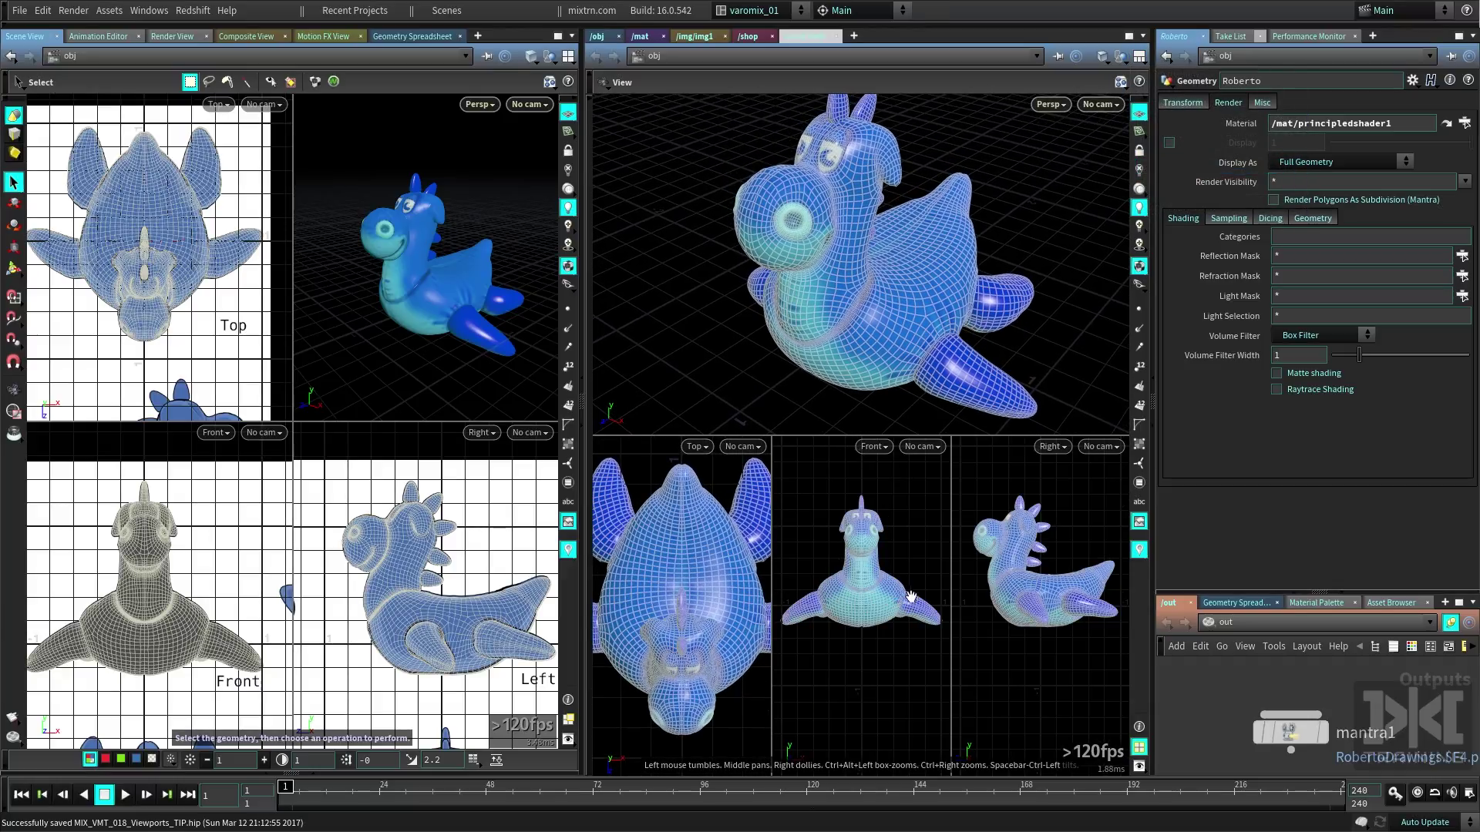
scroll(861, 602, up, 4)
right_drag(1055, 603, 1009, 585)
middle_drag(1037, 543, 1034, 589)
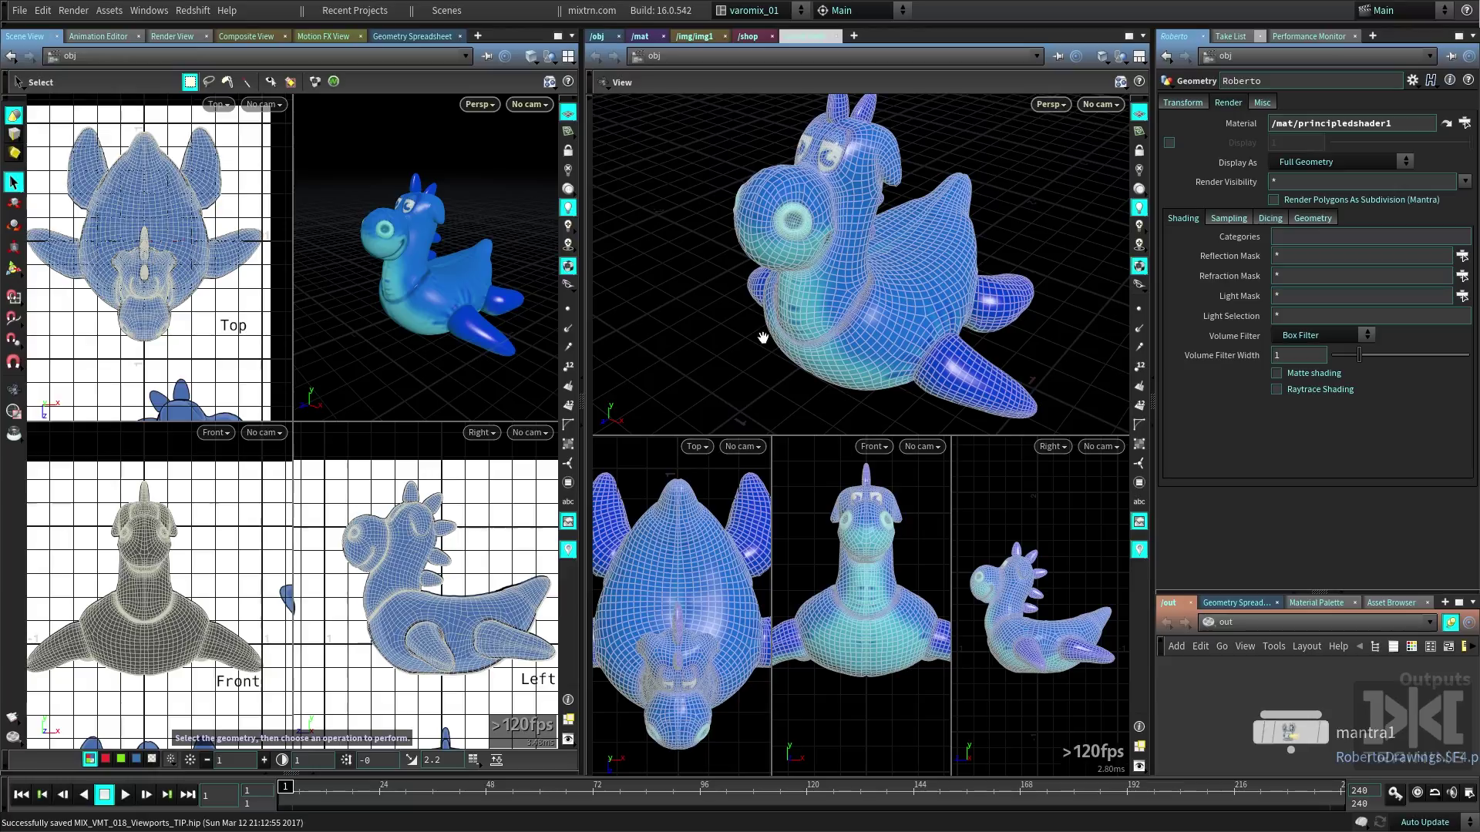
Toggle wireframe and shaded display in the second Scene View, leaving its Front viewport in wireframe
key(w)
key(w)
key(w)
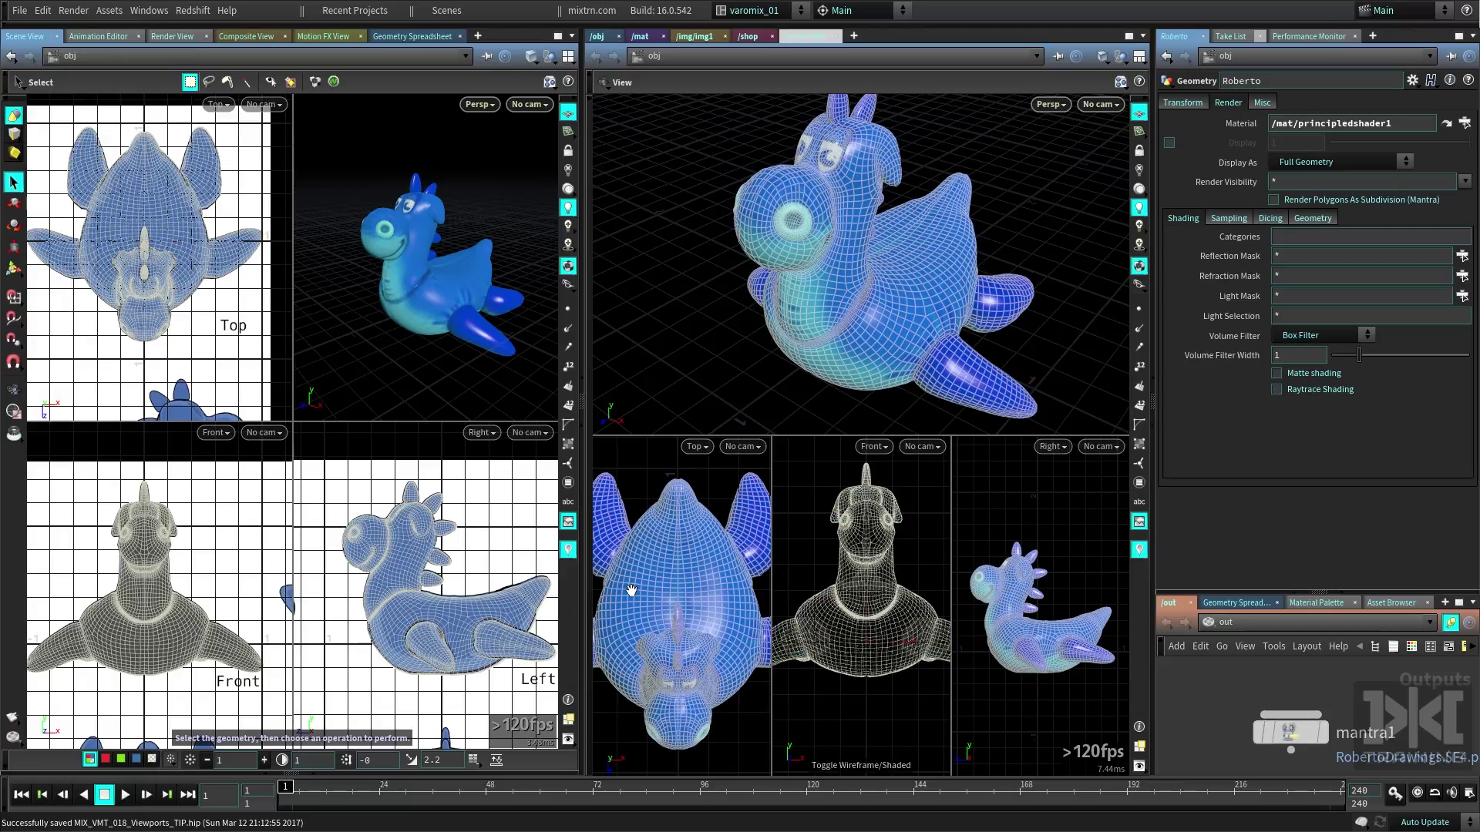
key(w)
key(w)
key(w)
key(w)
Compare zooming the linked orthographic views in the first Scene View with zooming the unlinked Front, Top and Right views in the second
alt+right_drag(225, 532, 182, 543)
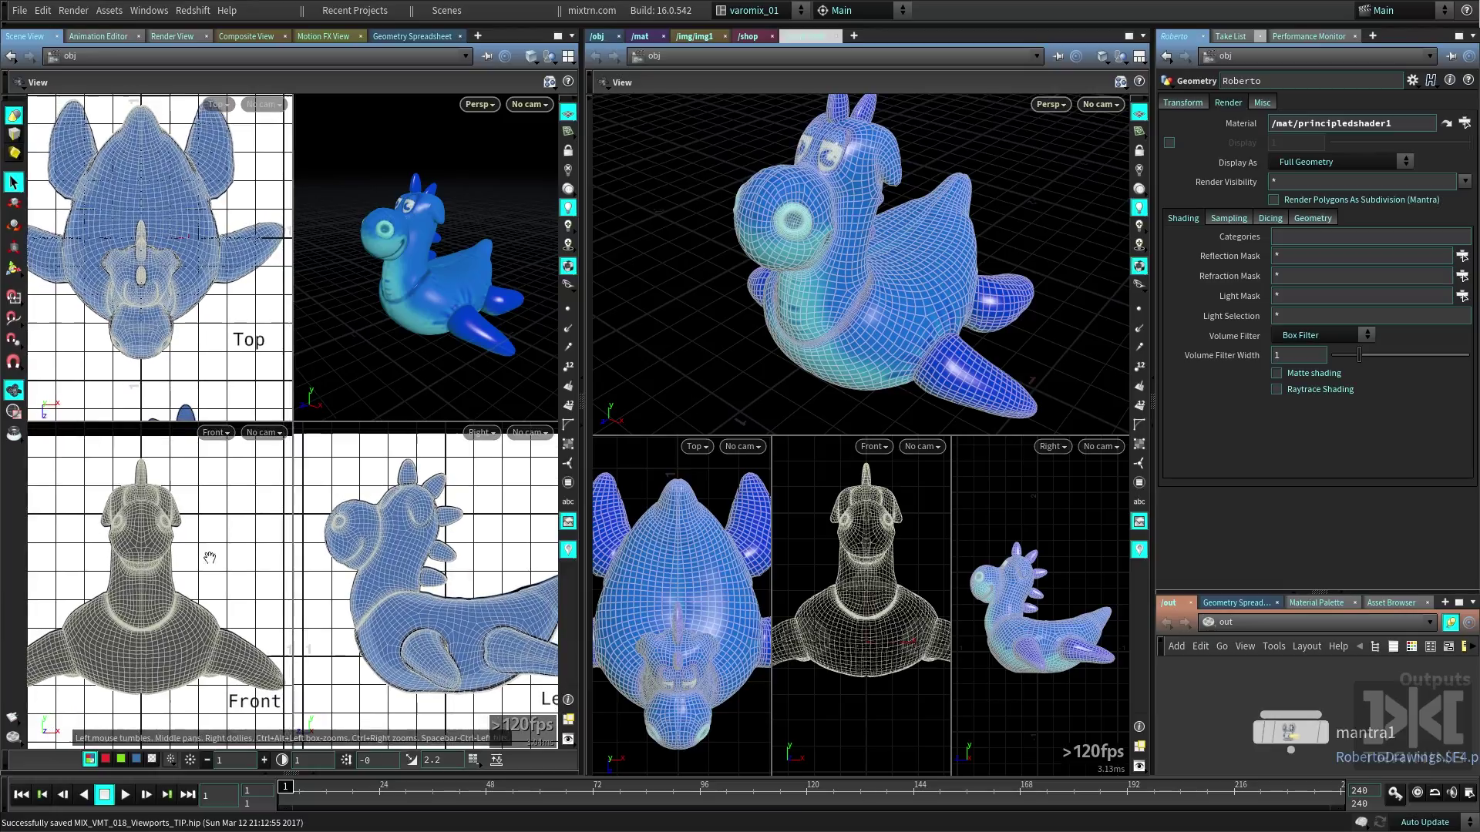
mouse_move(833, 605)
right_down()
mouse_move(876, 605)
mouse_move(811, 603)
mouse_move(869, 608)
mouse_move(845, 607)
right_up()
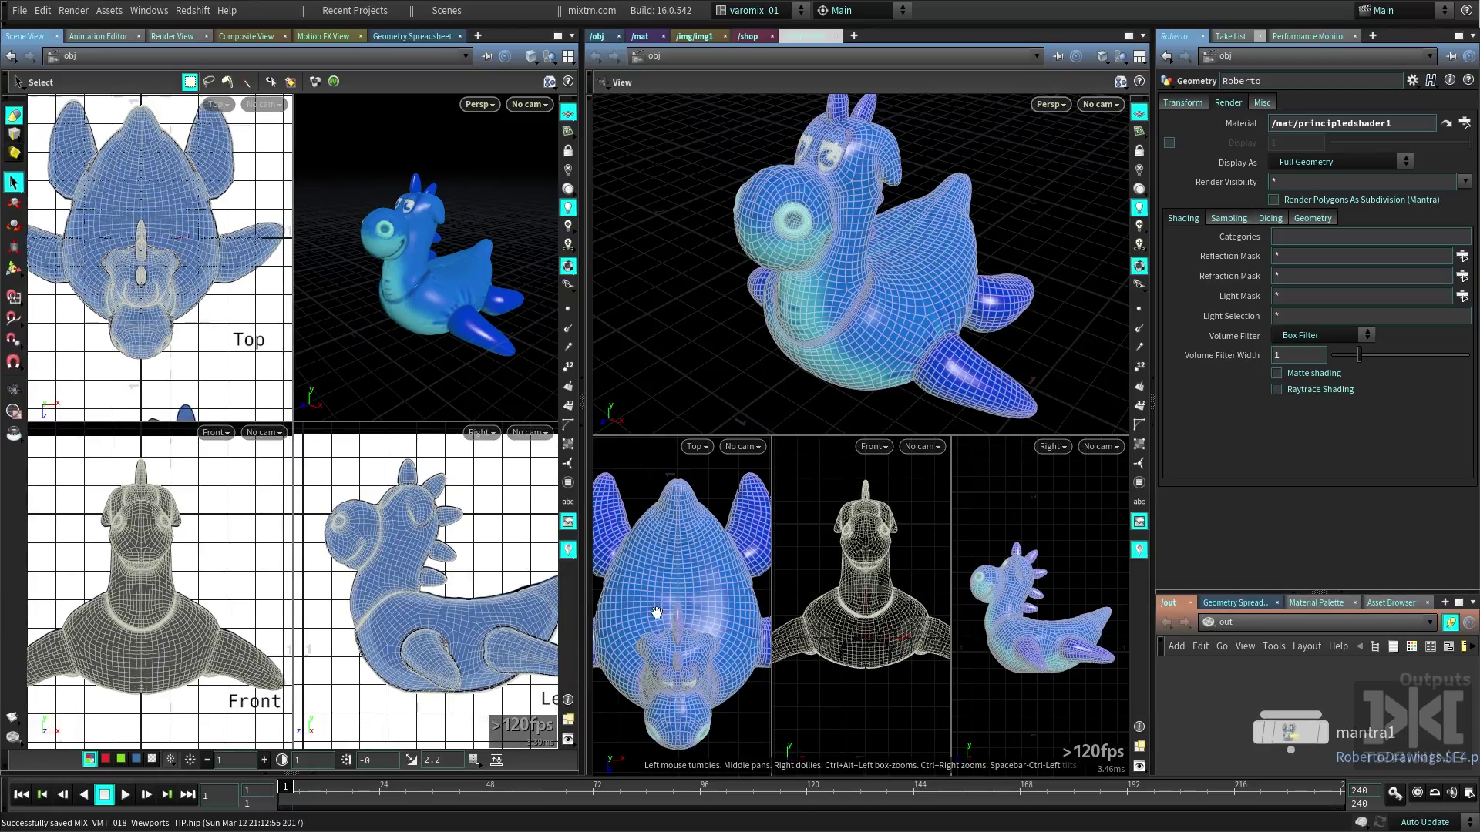
right_drag(669, 613, 655, 573)
scroll(656, 574, up, 4)
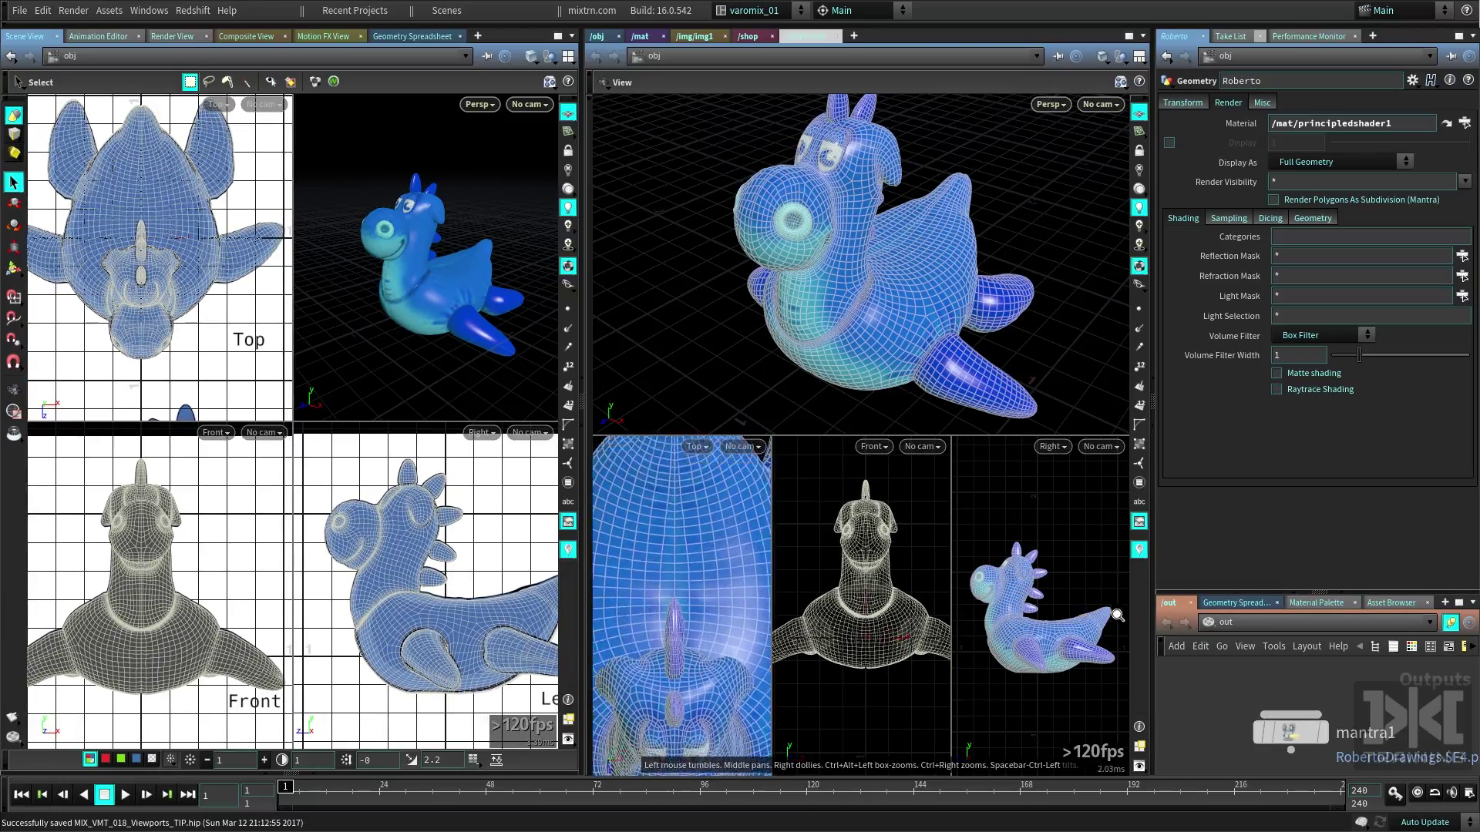
scroll(656, 574, down, 3)
scroll(1036, 594, up, 5)
scroll(1041, 594, down, 5)
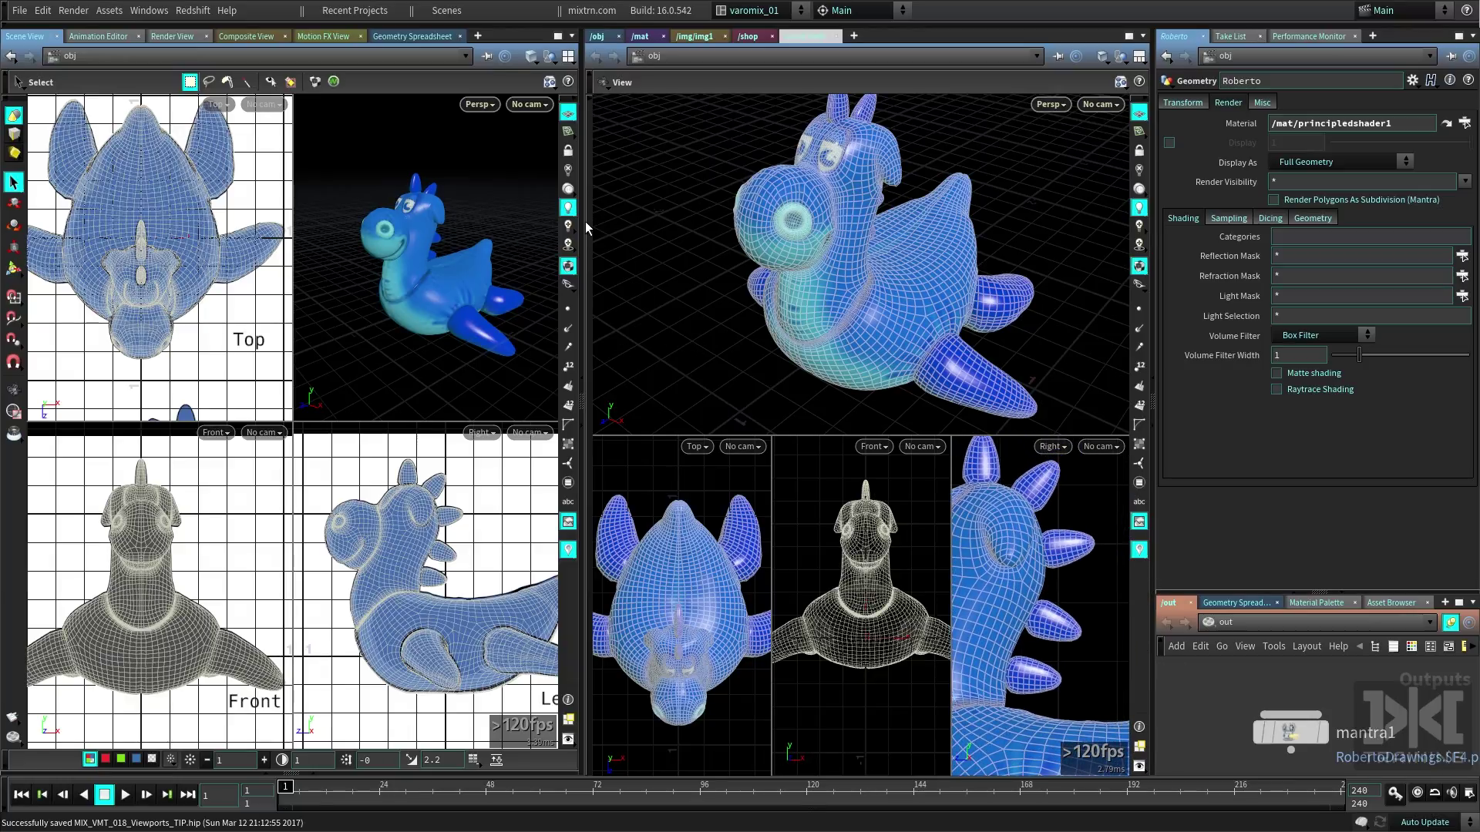
Widen the first Scene View, reveal the second one's tool column, and enter the Roberto geometry for point selection
drag(580, 218, 626, 218)
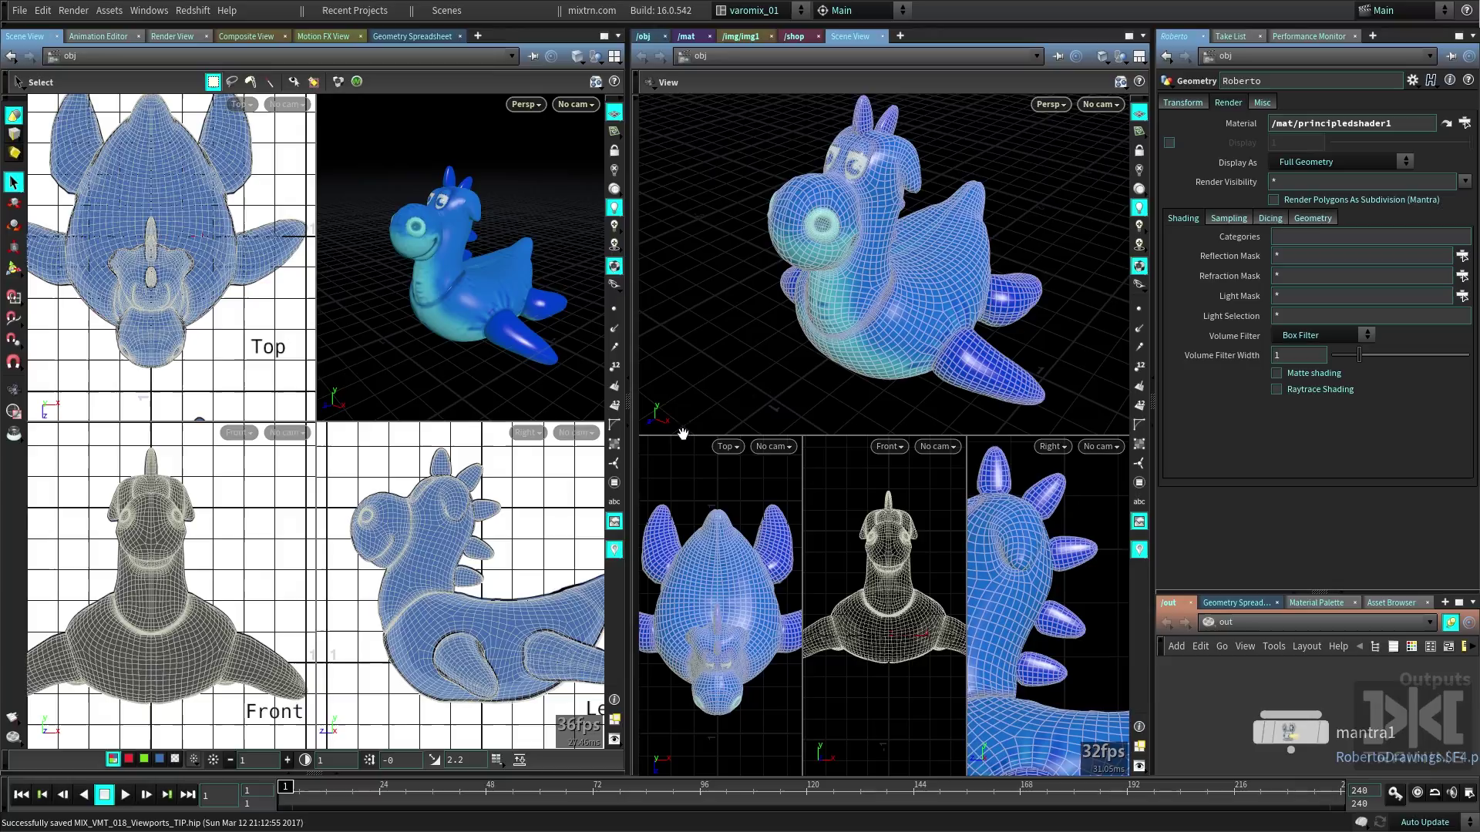
key(s)
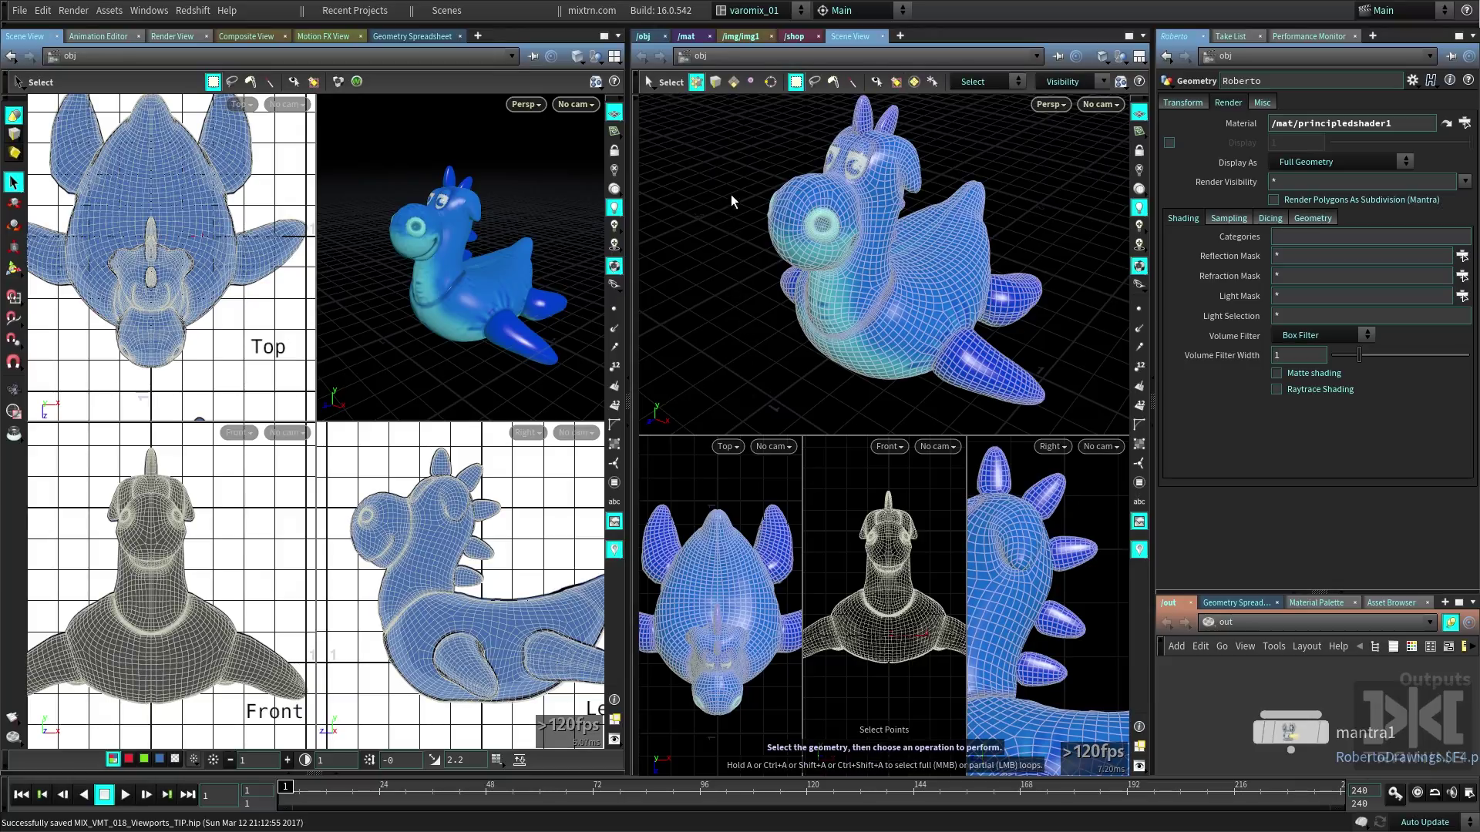
click(635, 136)
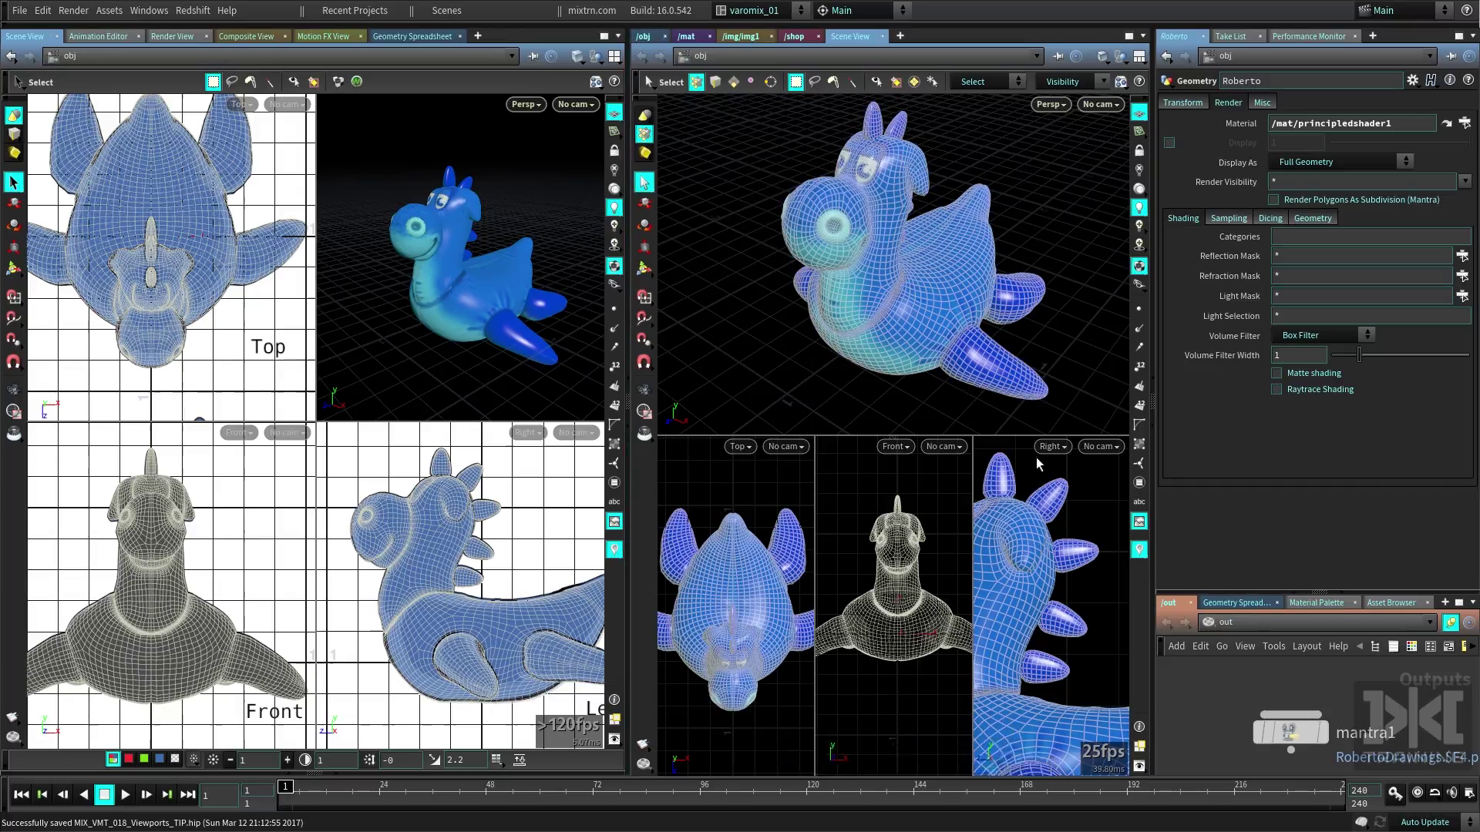
key(i)
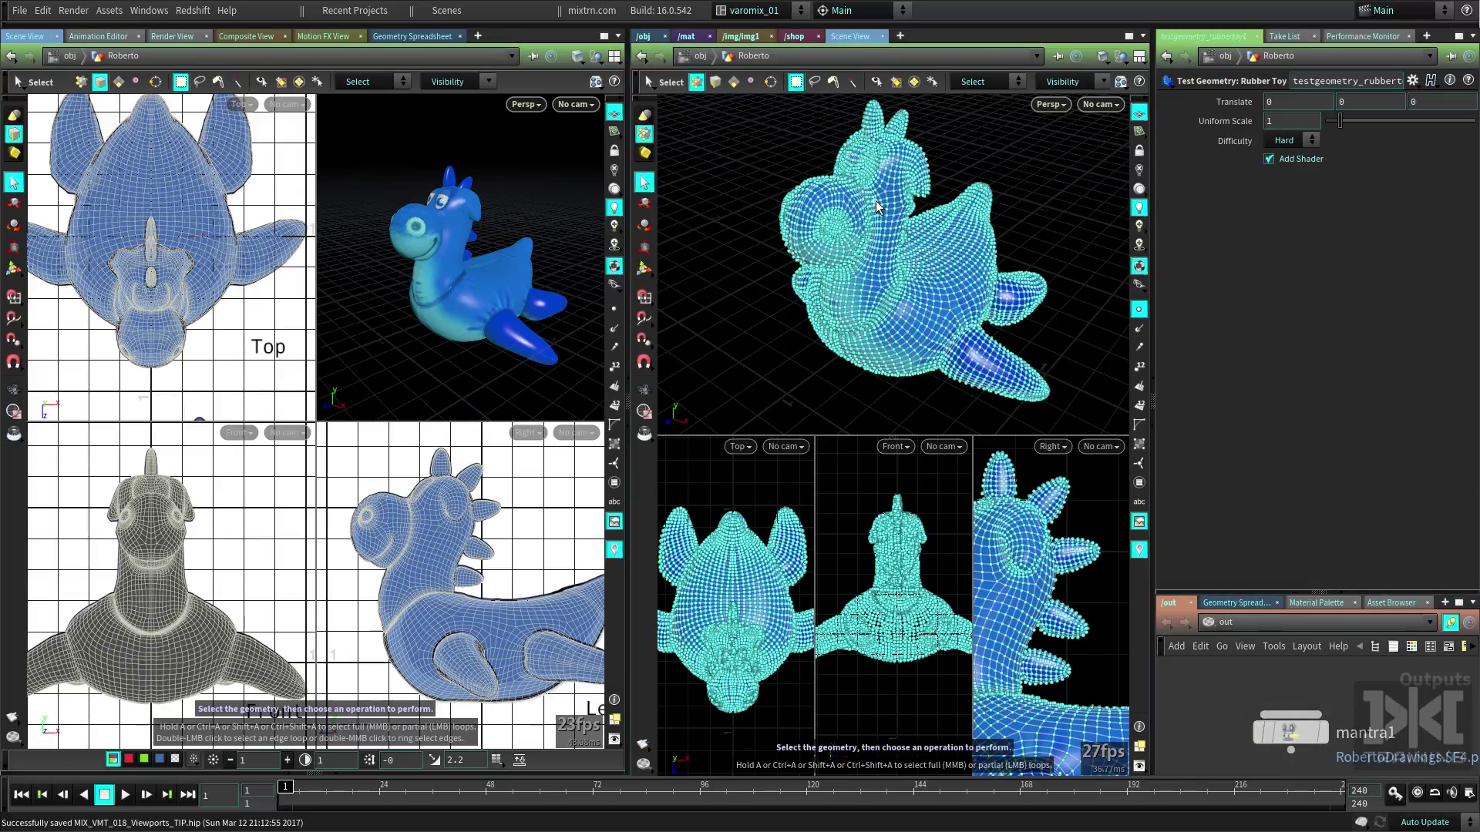
Pull a single snout point out of the mesh, and move the snout's points by -0.101946, 0.0787606, 0.112365
drag(726, 158, 857, 264)
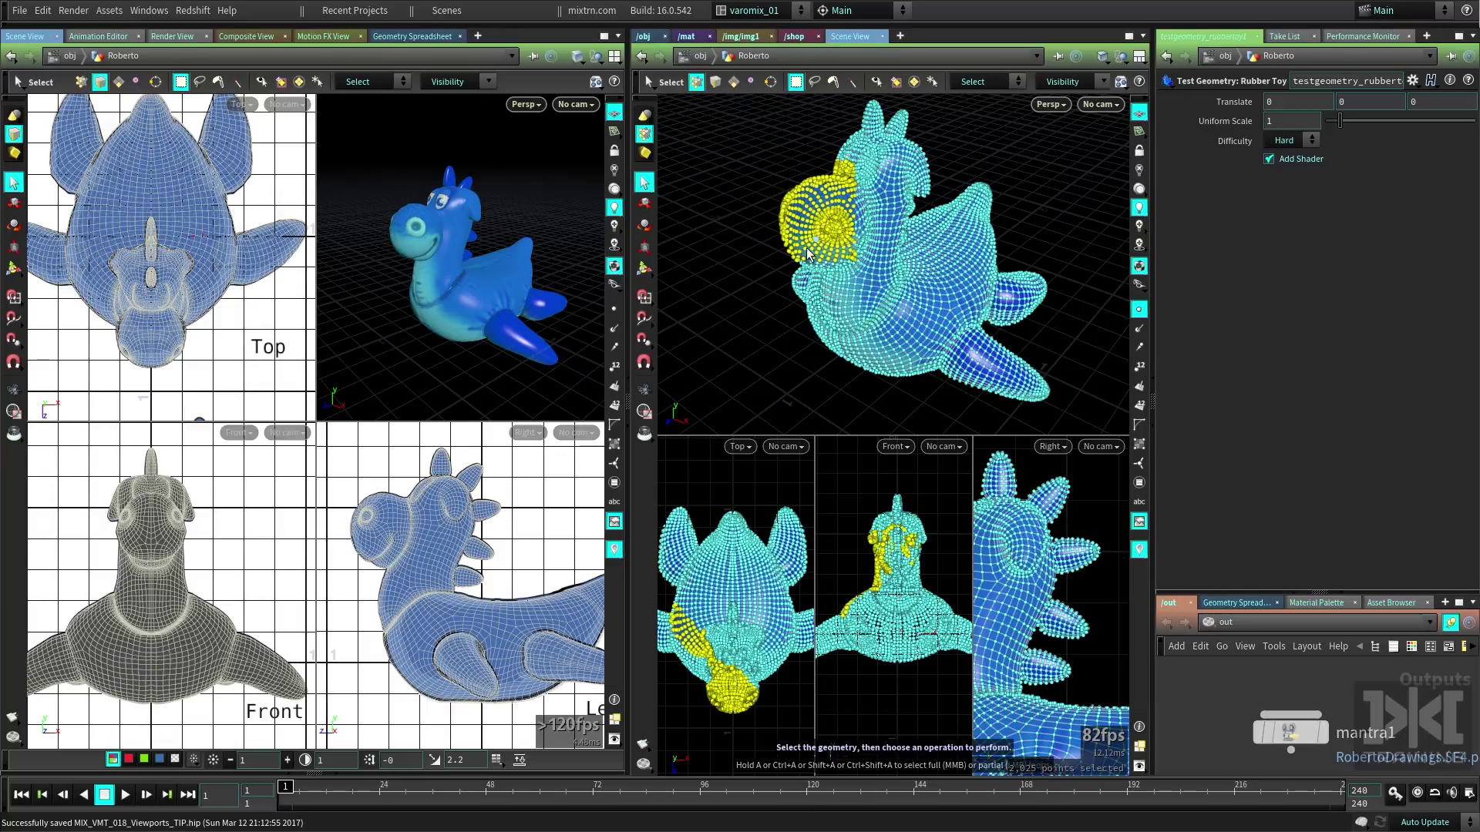
key(w)
key(t)
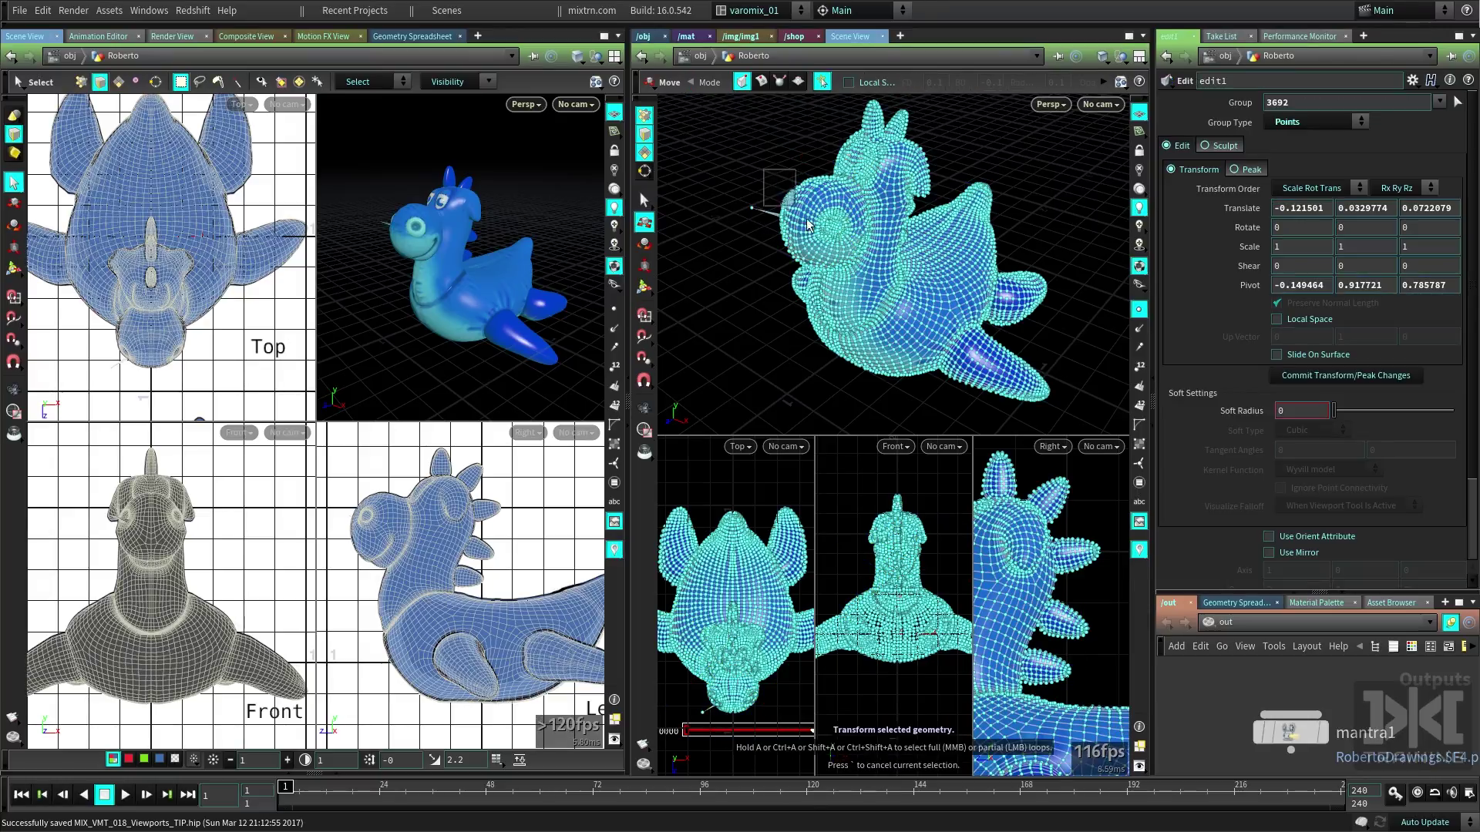
click(774, 220)
drag(774, 221, 743, 205)
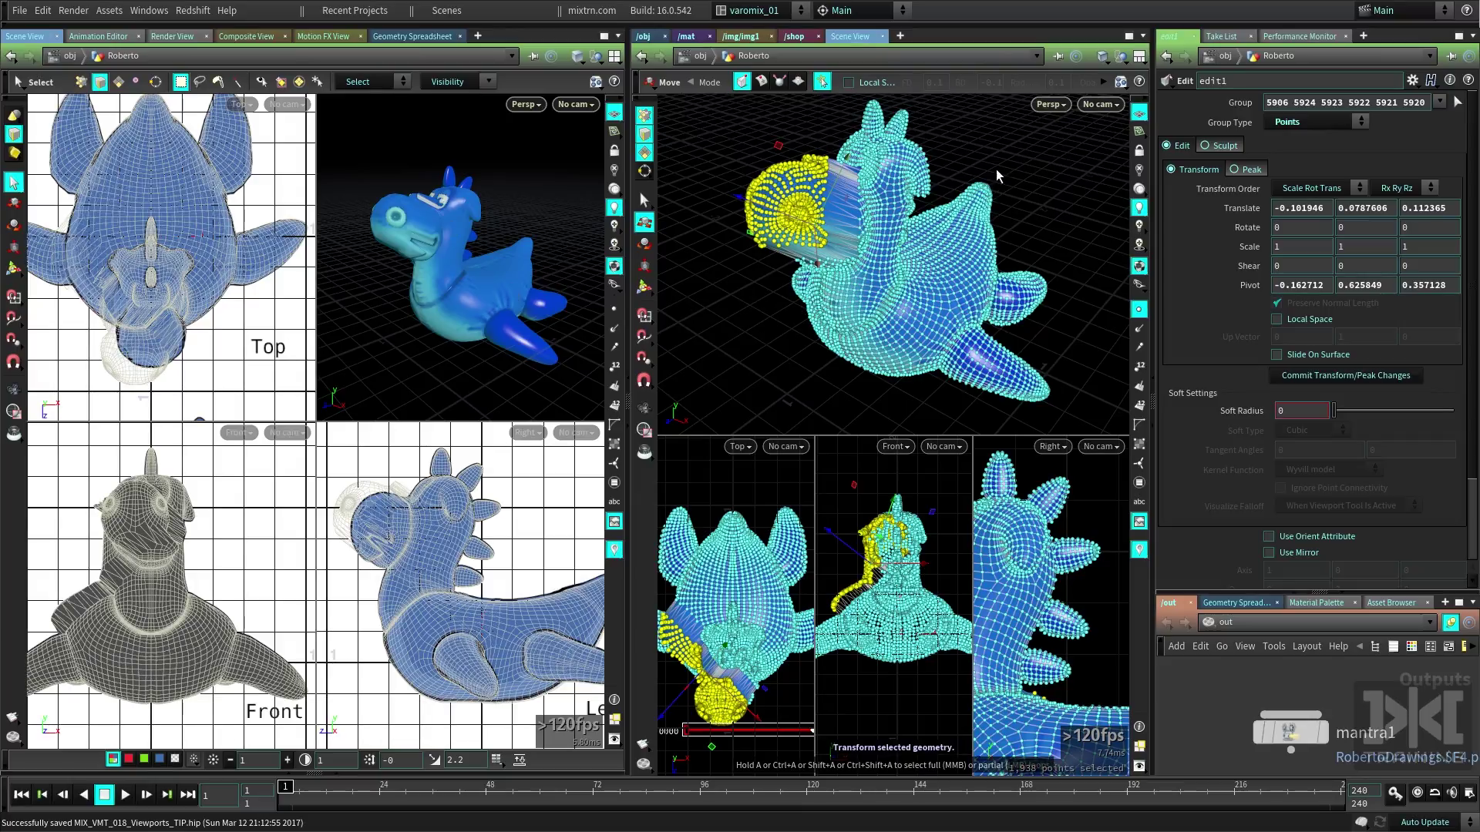
Select head points in the second Scene View and head primitives in the first, with the first's perspective viewport in wireframe
drag(725, 151, 898, 270)
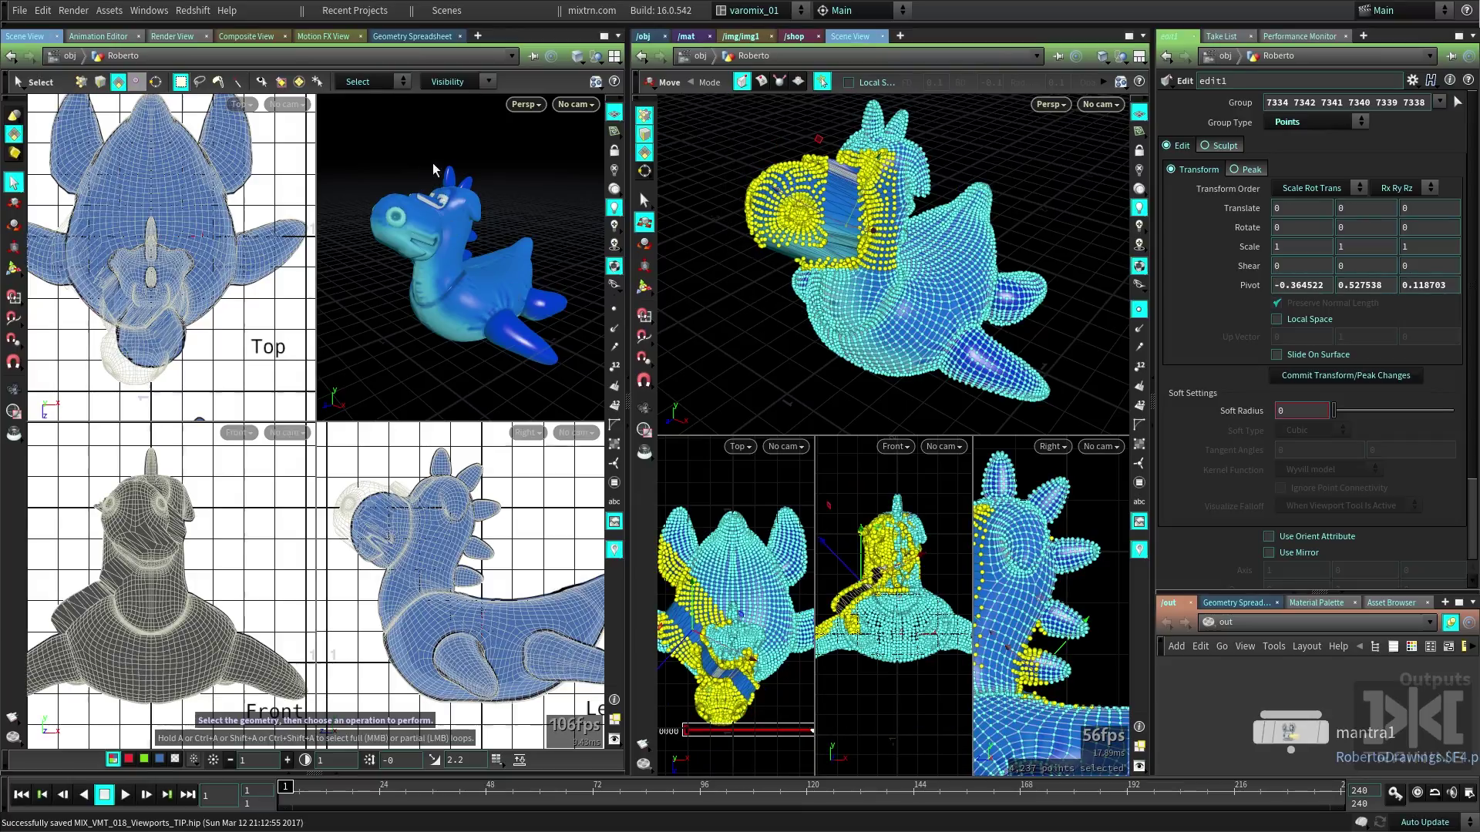
drag(529, 131, 401, 226)
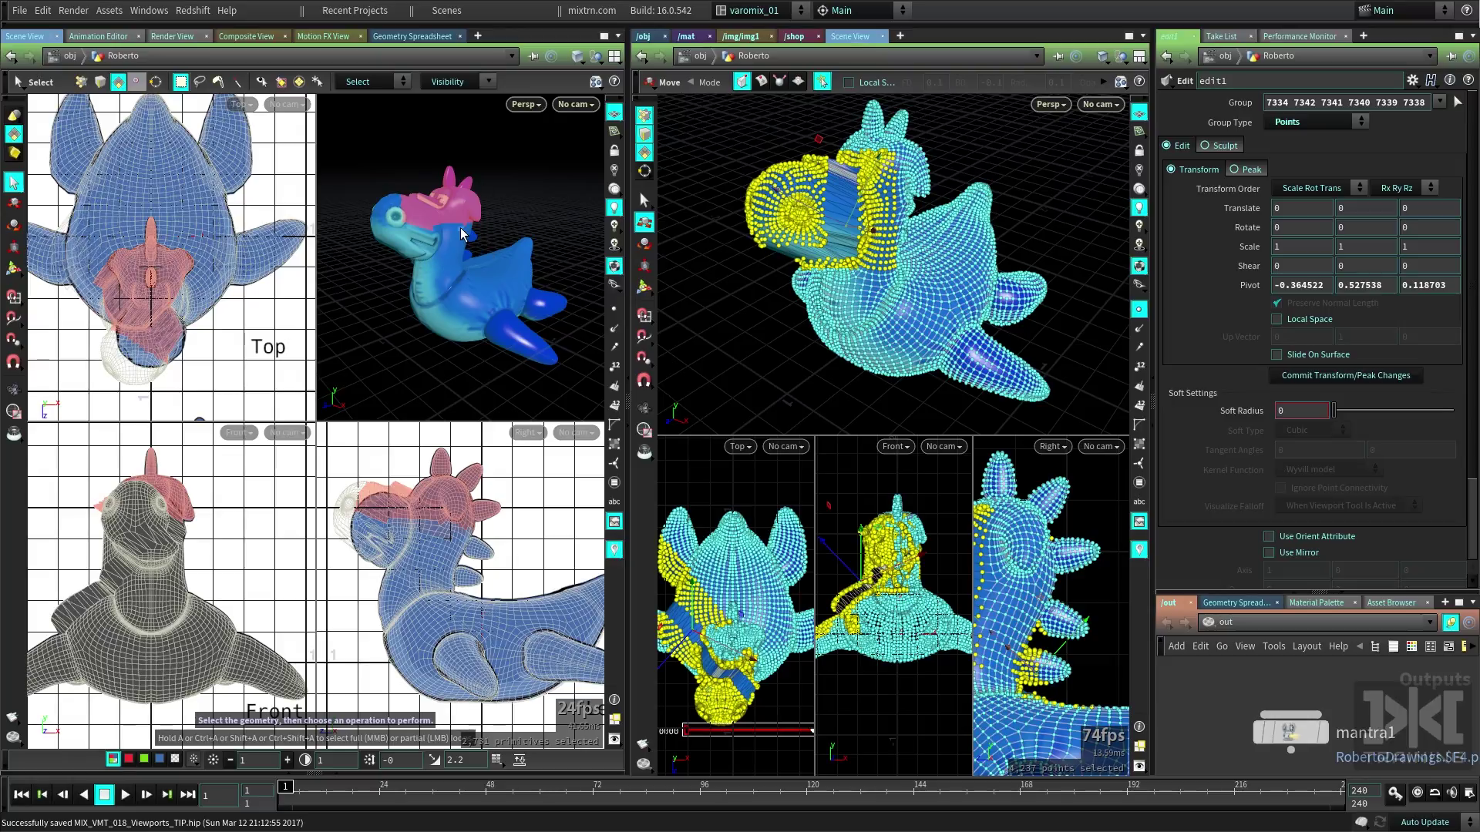
click(117, 82)
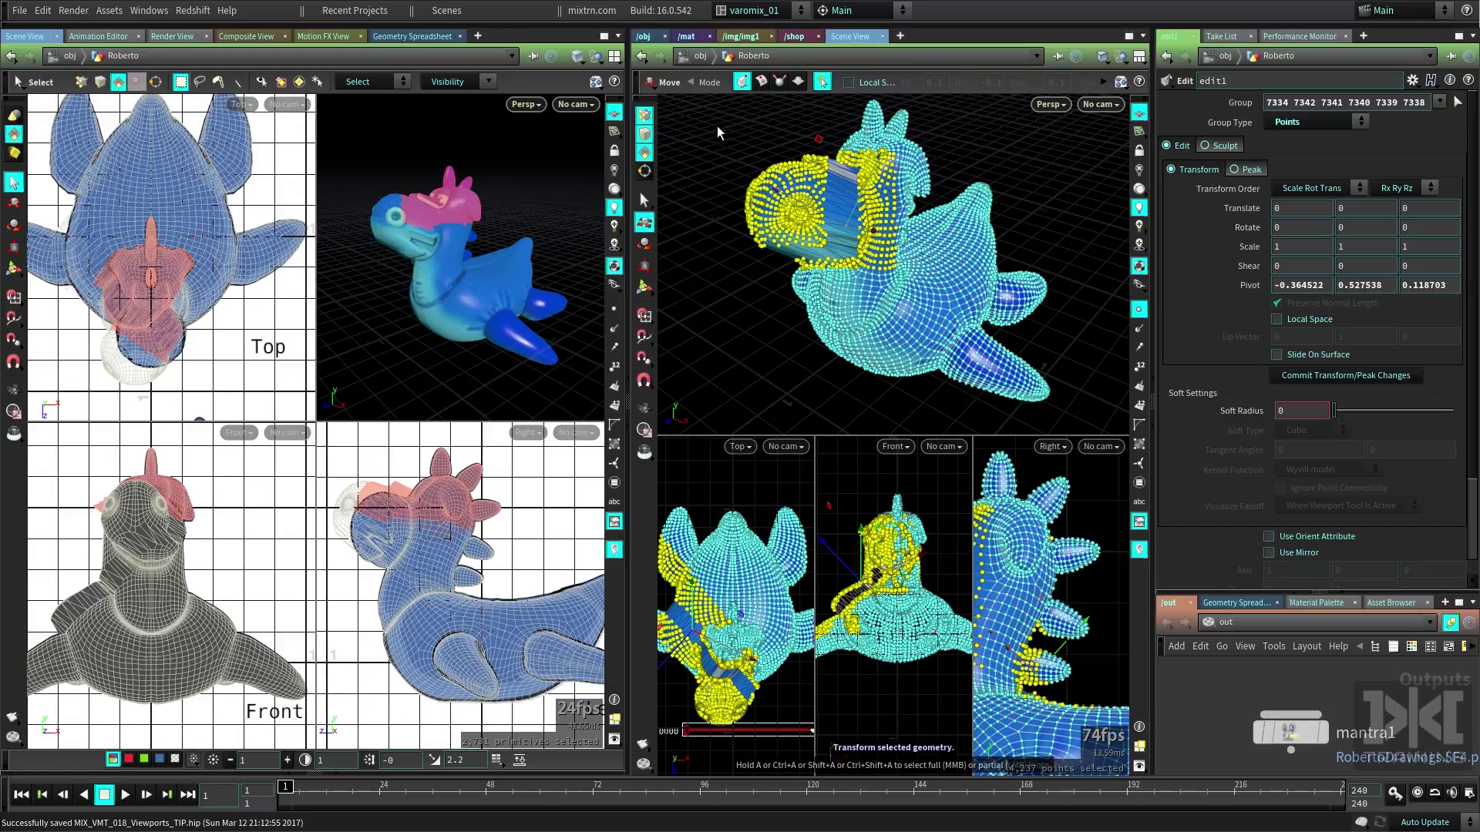
drag(716, 128, 807, 217)
drag(722, 128, 860, 224)
mouse_move(387, 169)
mouse_down()
mouse_move(524, 254)
mouse_move(469, 246)
mouse_up()
key(w)
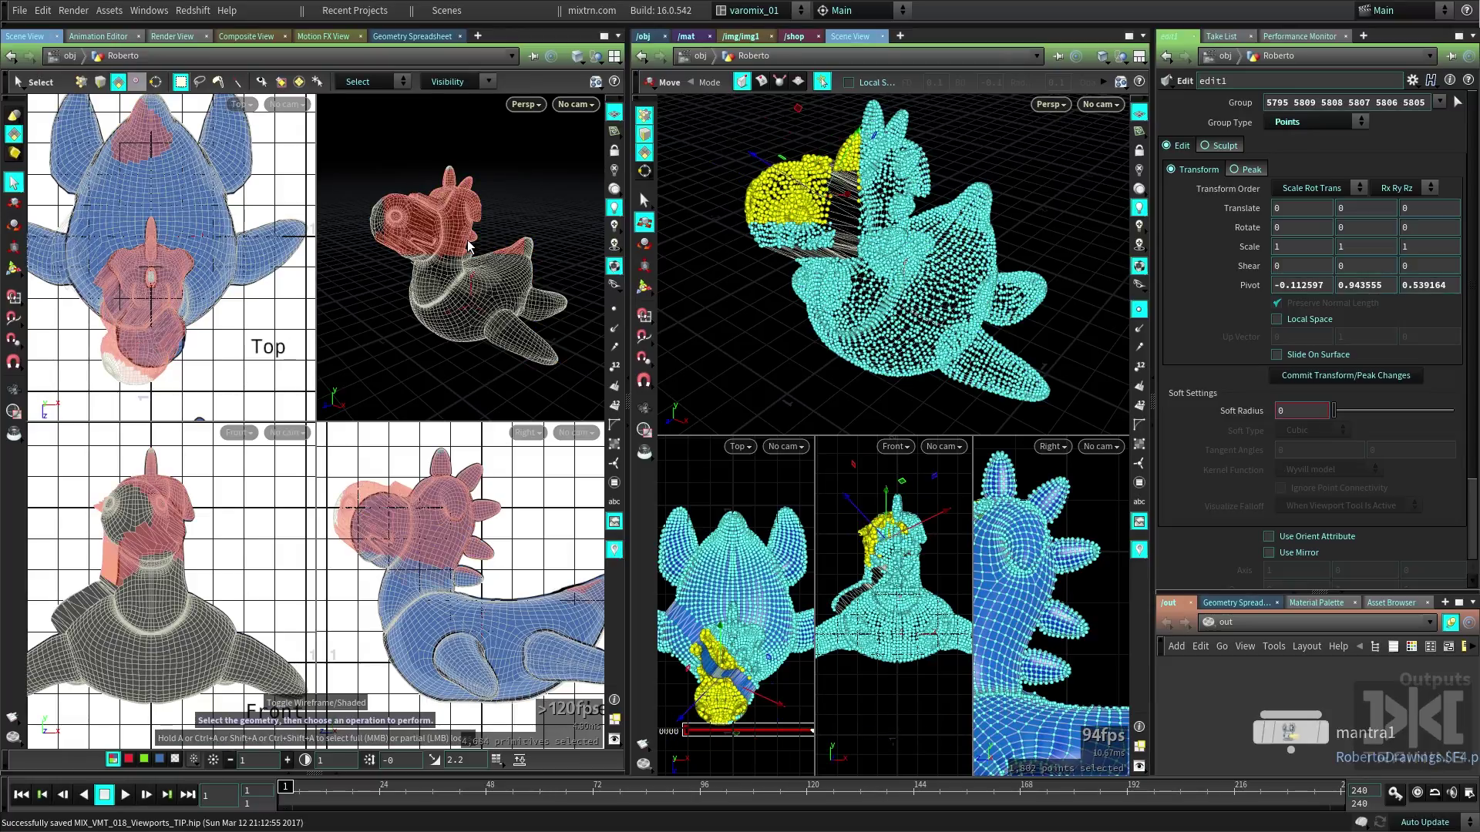
Move the chest points in the second Scene View, and move the head primitives in the first by -0.058486, 0.263412, -0.0590301
key(t)
mouse_move(447, 222)
middle_down()
mouse_move(428, 200)
mouse_move(441, 230)
middle_up()
drag(752, 292, 839, 364)
drag(777, 327, 742, 340)
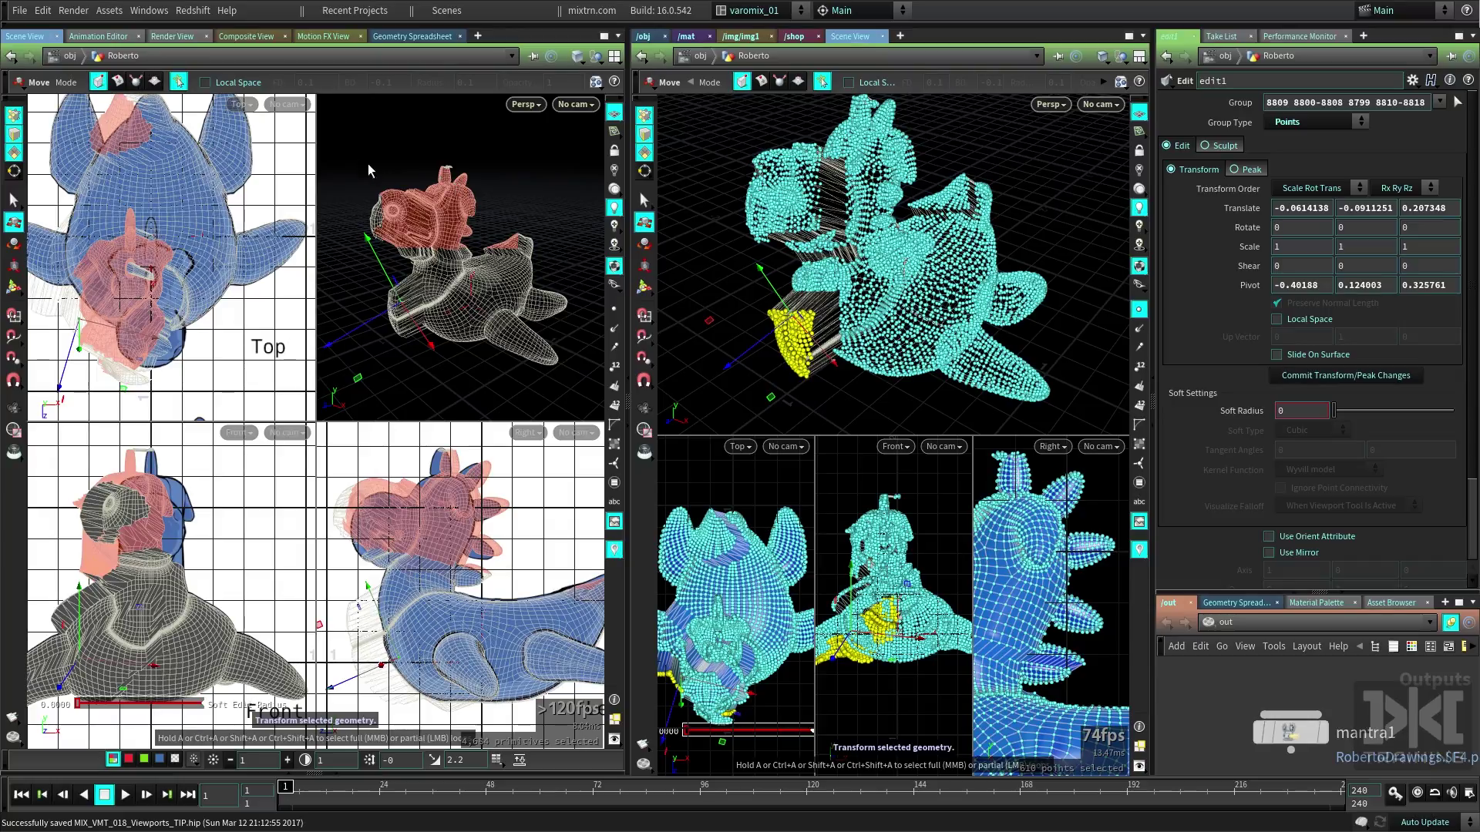
click(473, 240)
drag(416, 219, 432, 95)
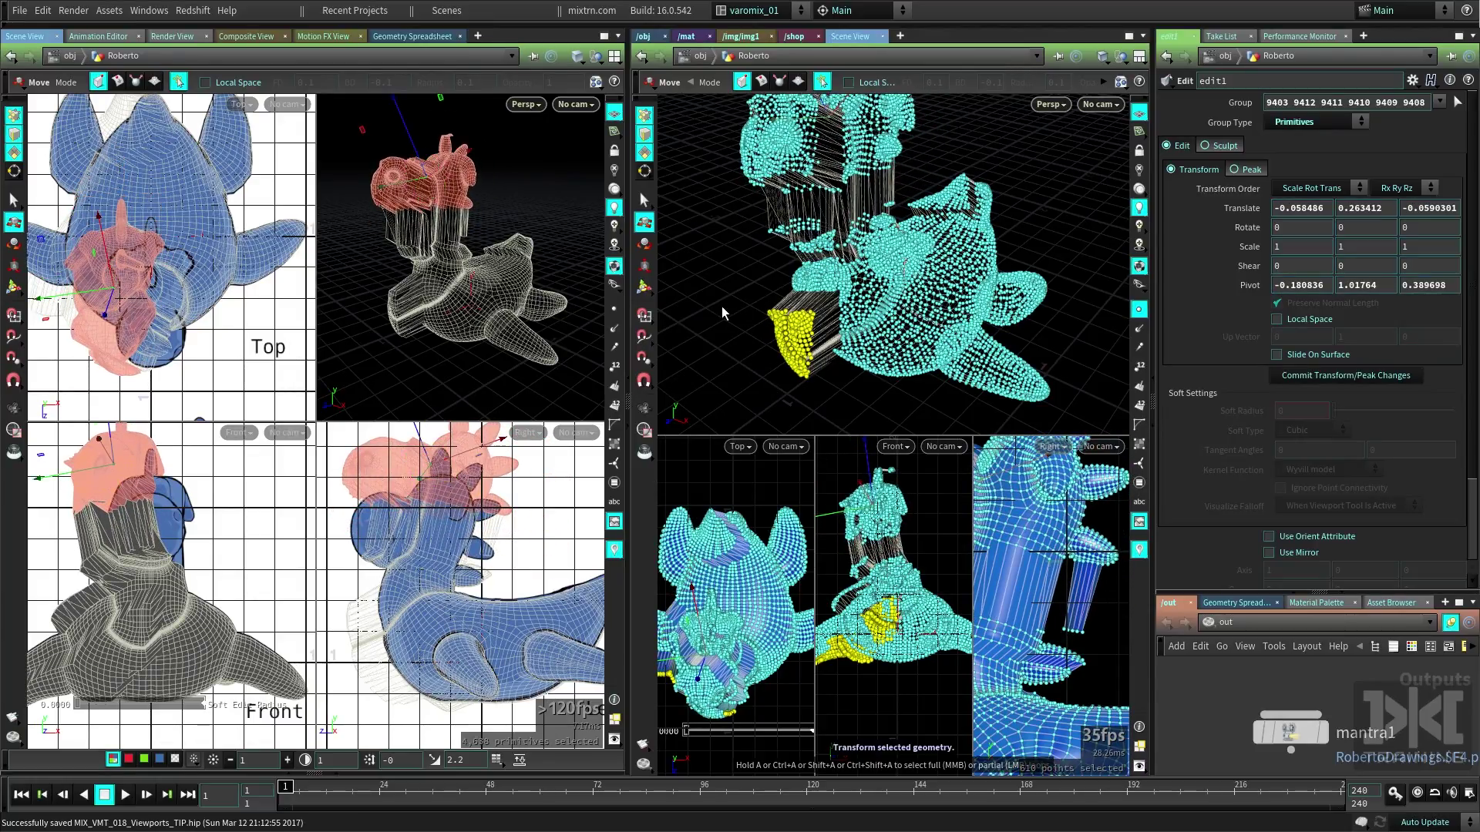
Clear the chest selection and undo the chest, head and snout edits, back to the single pulled-out snout point
click(733, 284)
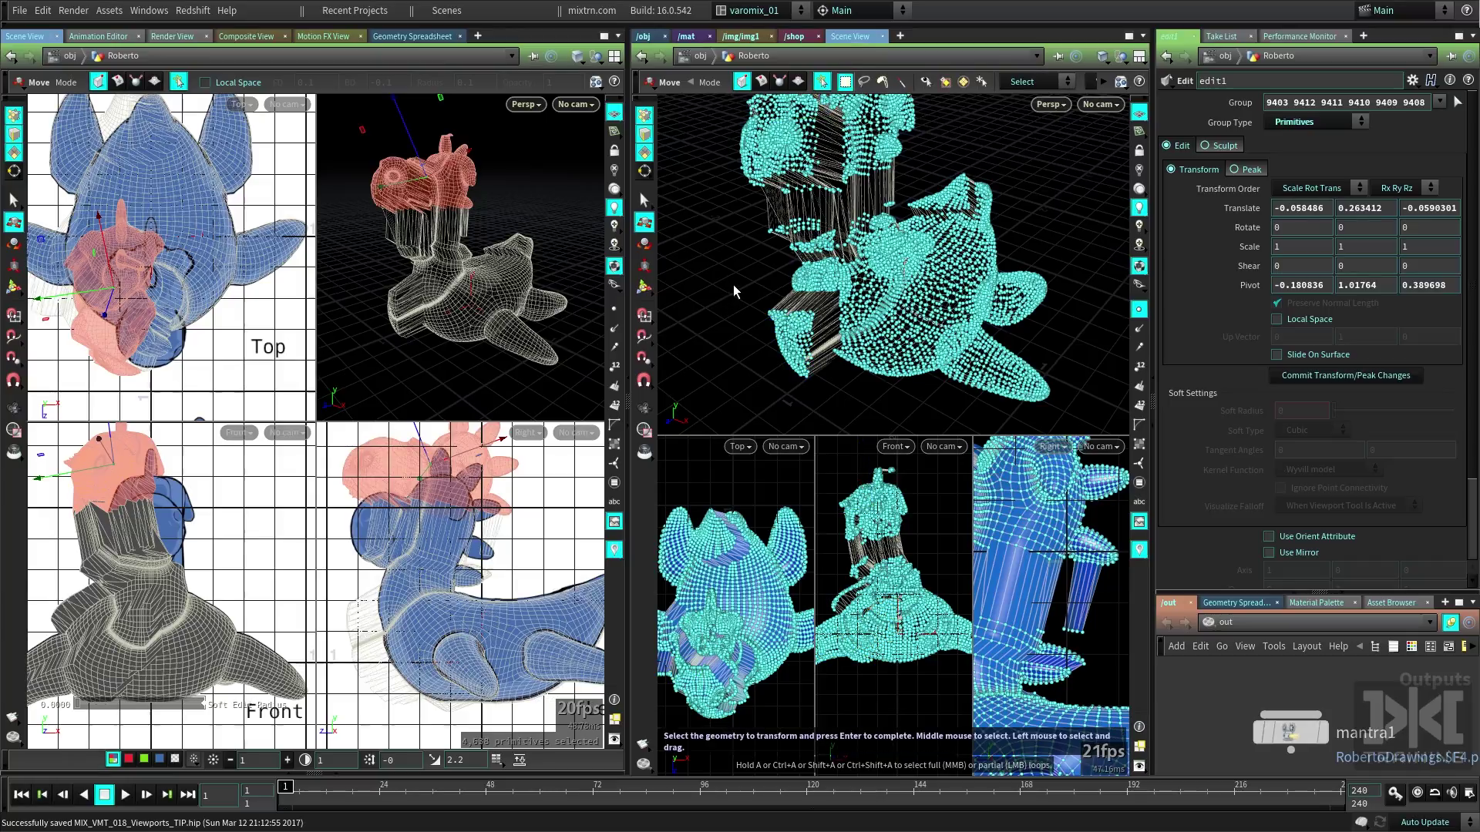
key(ctrl+z)
key(ctrl+z)
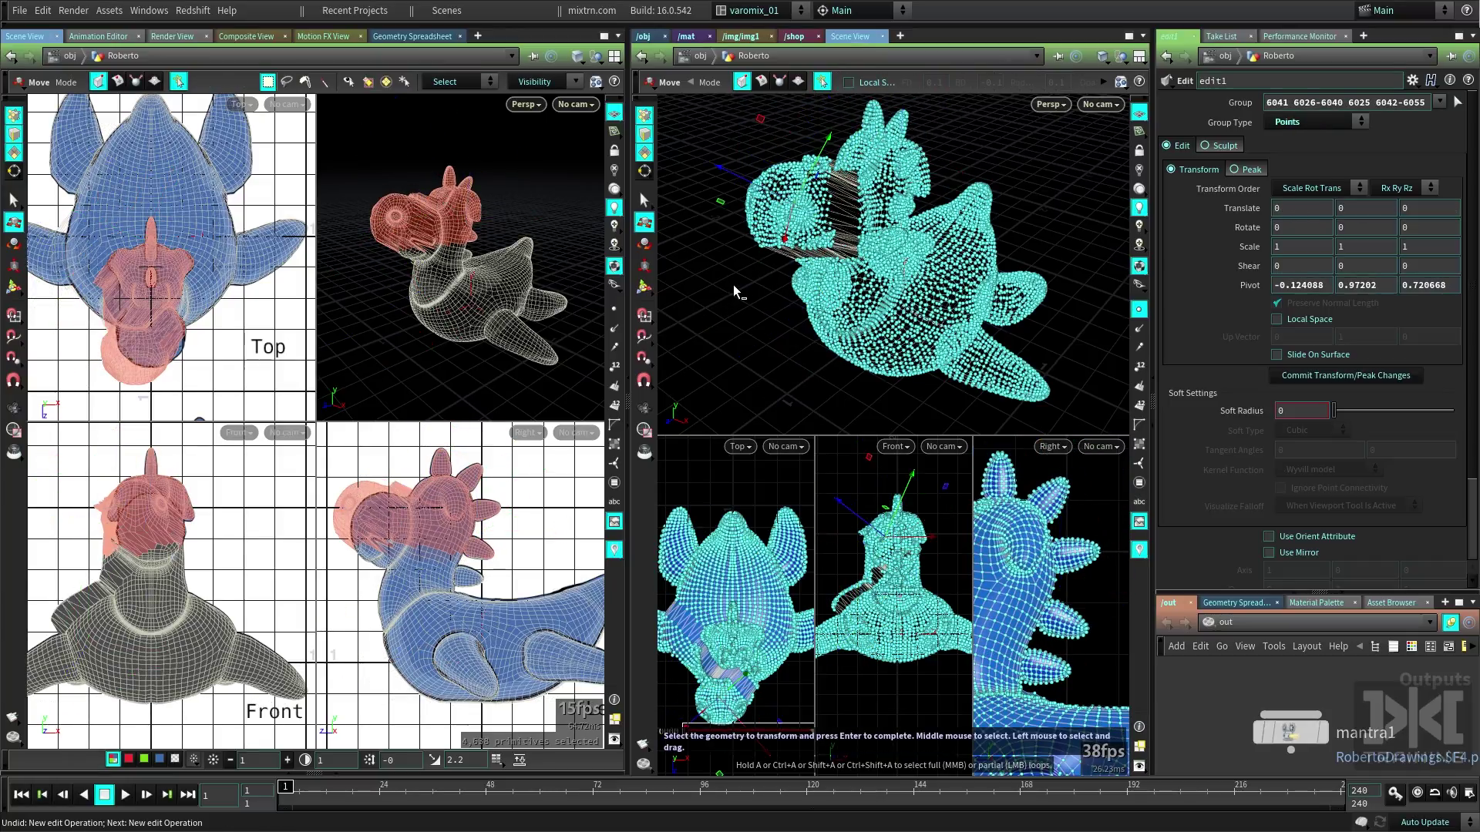
key(ctrl+z)
key(ctrl+z)
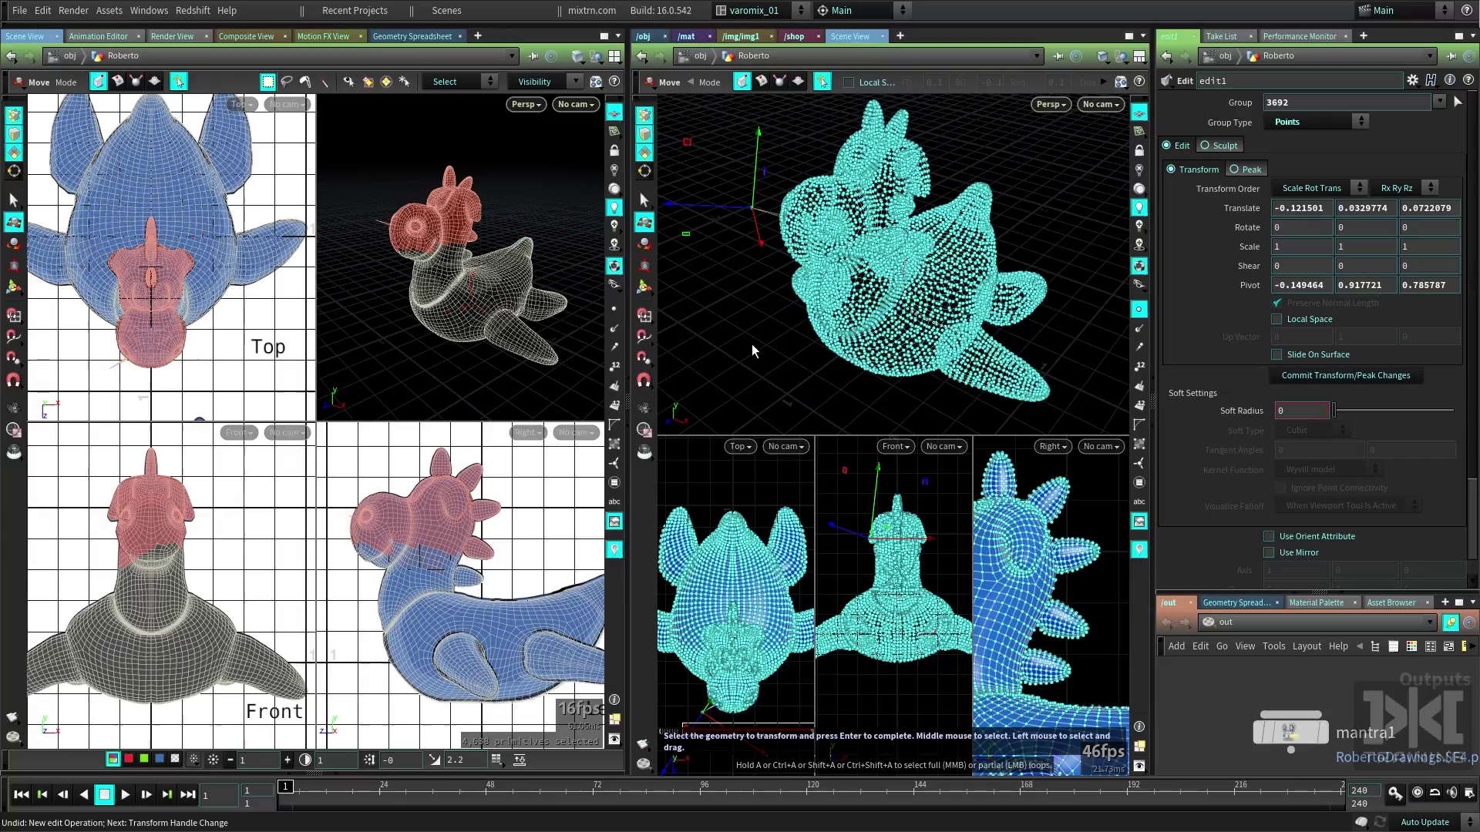
Restore shaded wireframe display in the second Scene View's perspective viewport and orbit around the model
key(shift+w)
key(shift+w)
key(shift+w)
alt+middle_drag(745, 355, 787, 370)
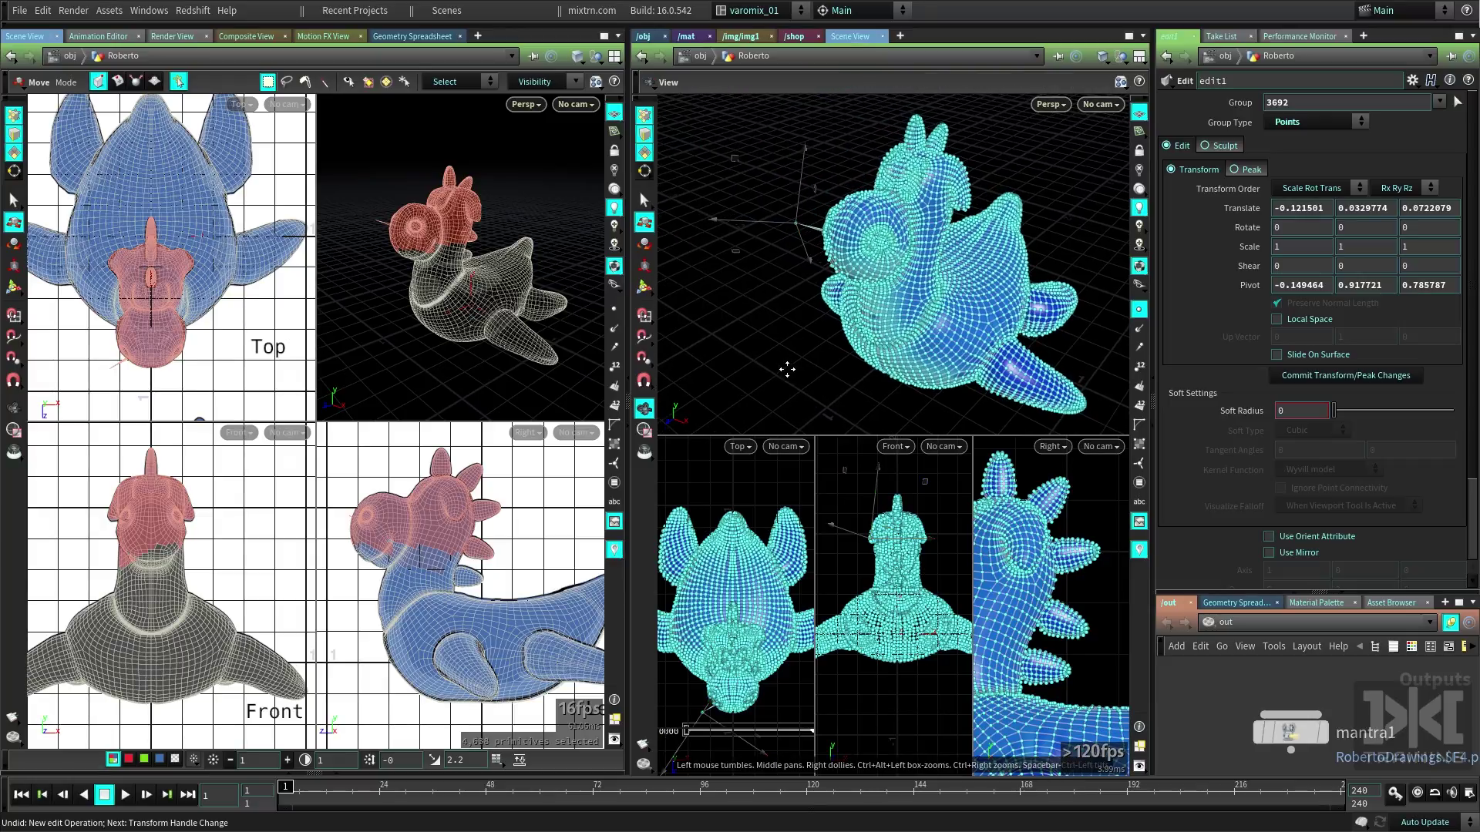
drag(787, 370, 746, 299)
Switch the second Scene View's selection mode to edges and box-select the edges across the snout and neck
key(s)
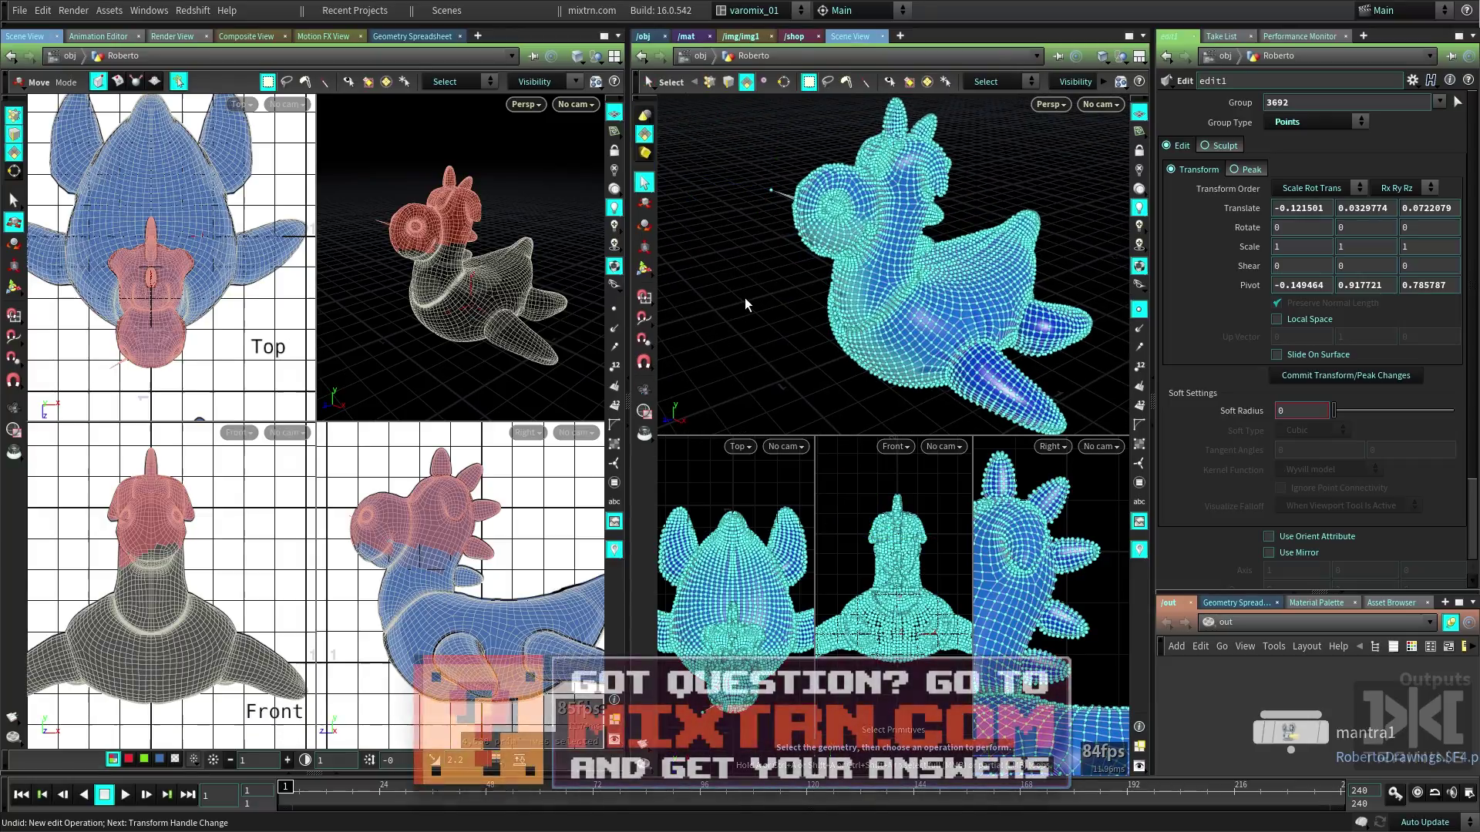
key(2)
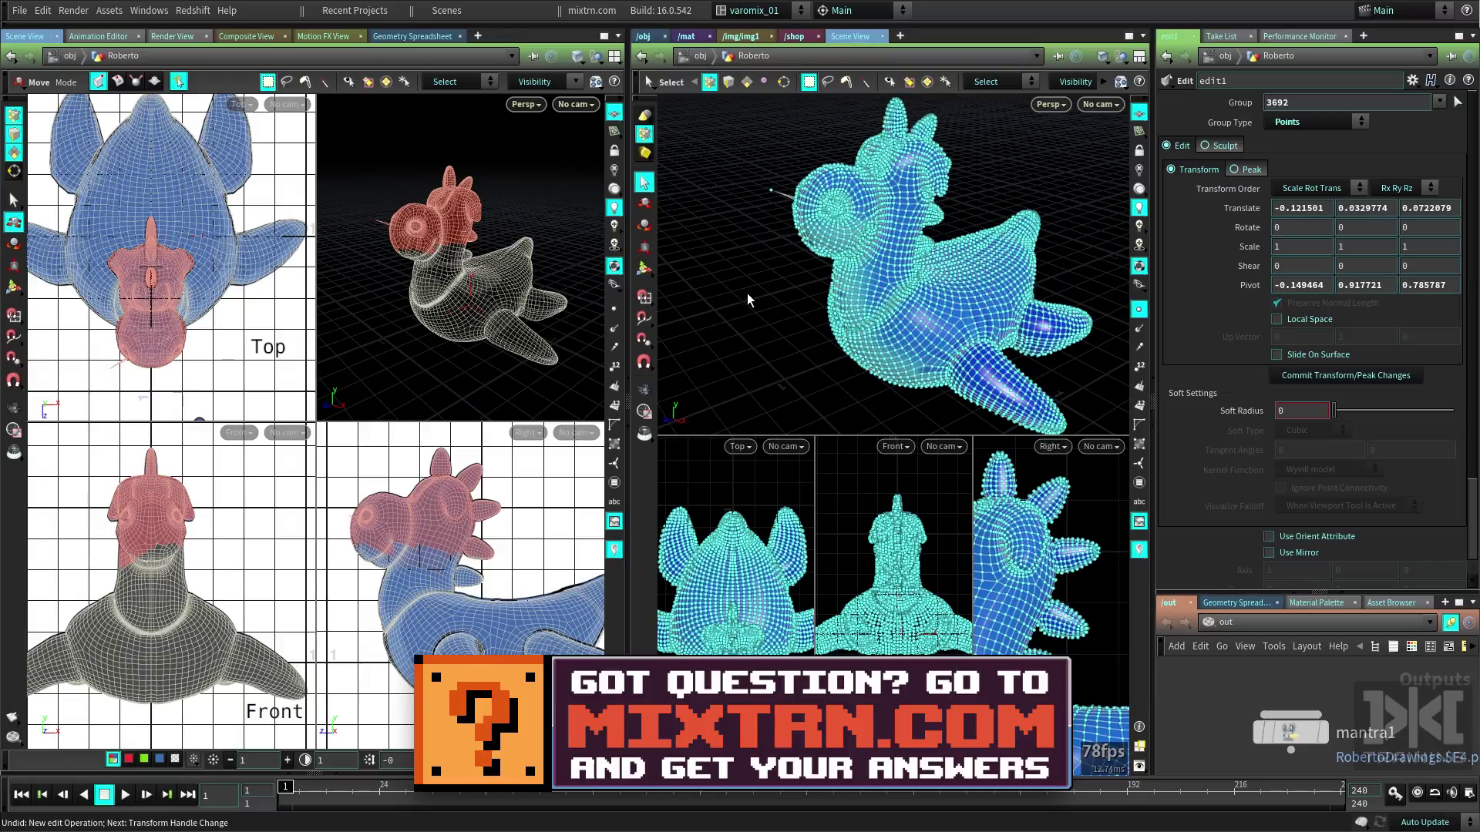
key(4)
drag(727, 192, 903, 307)
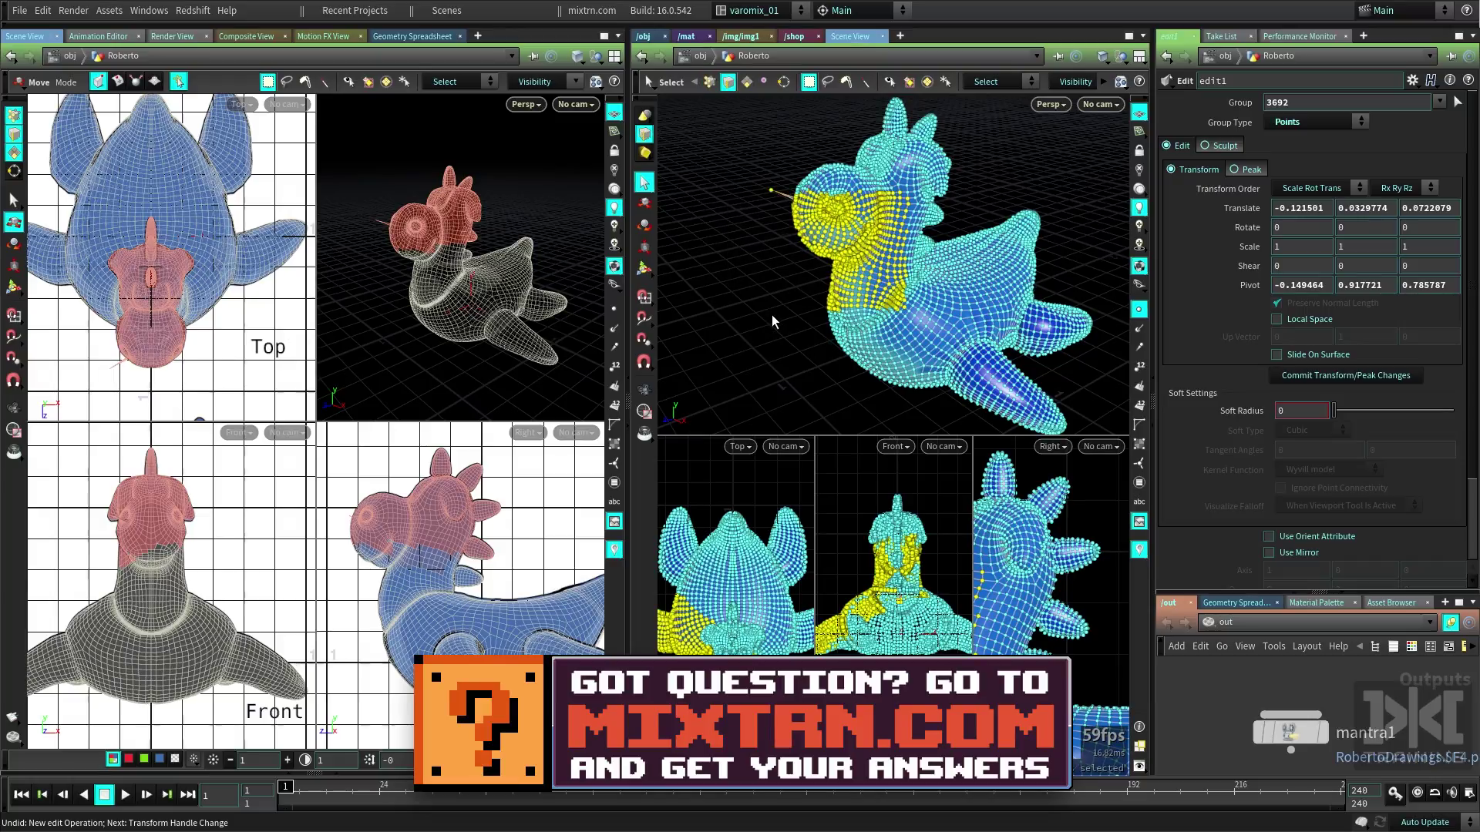
Replace the selection with the edges at the pulled-out snout point and activate the Move tool on them
click(770, 314)
drag(771, 307, 970, 347)
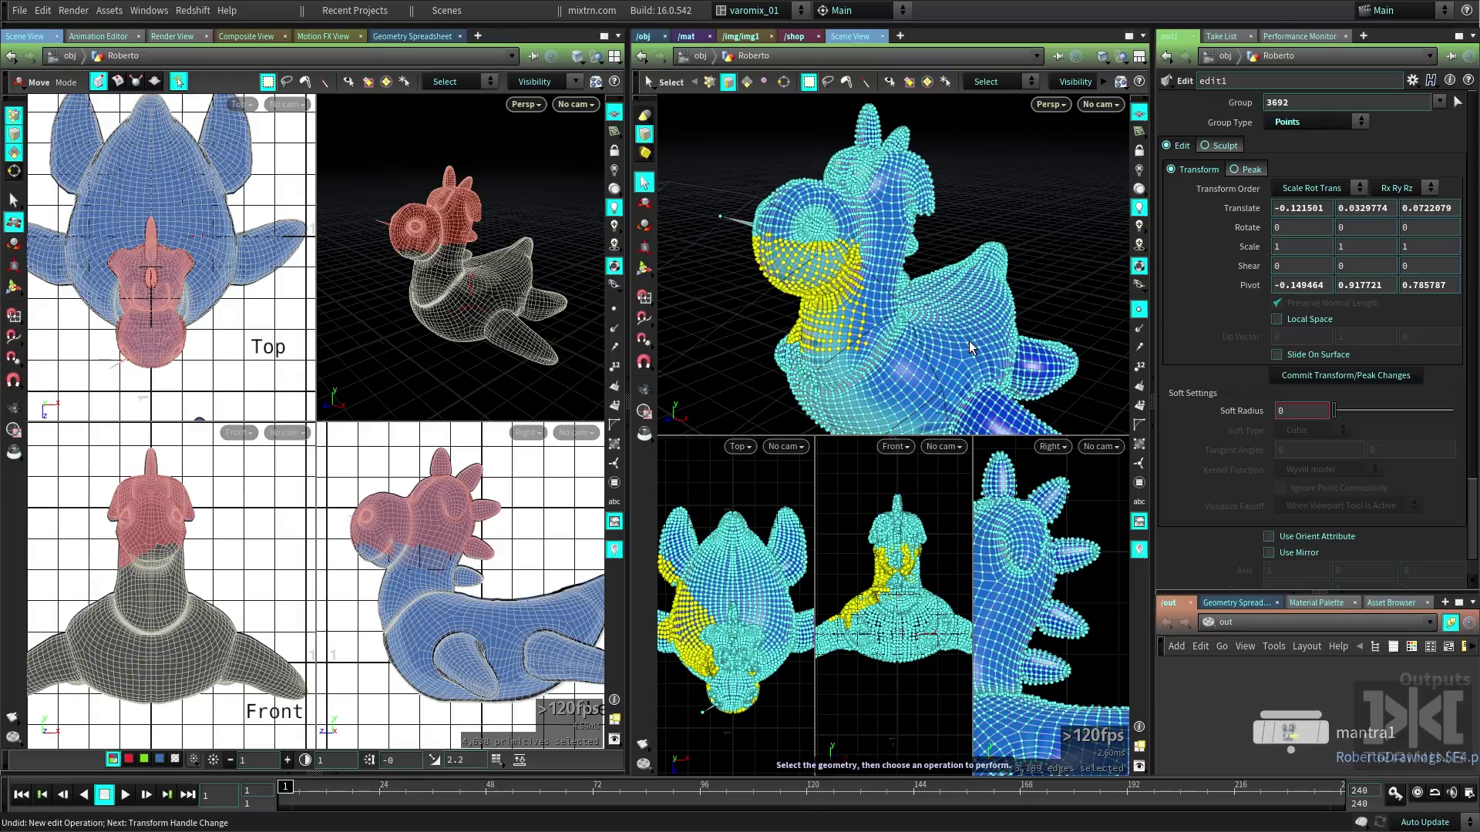
click(735, 222)
key(t)
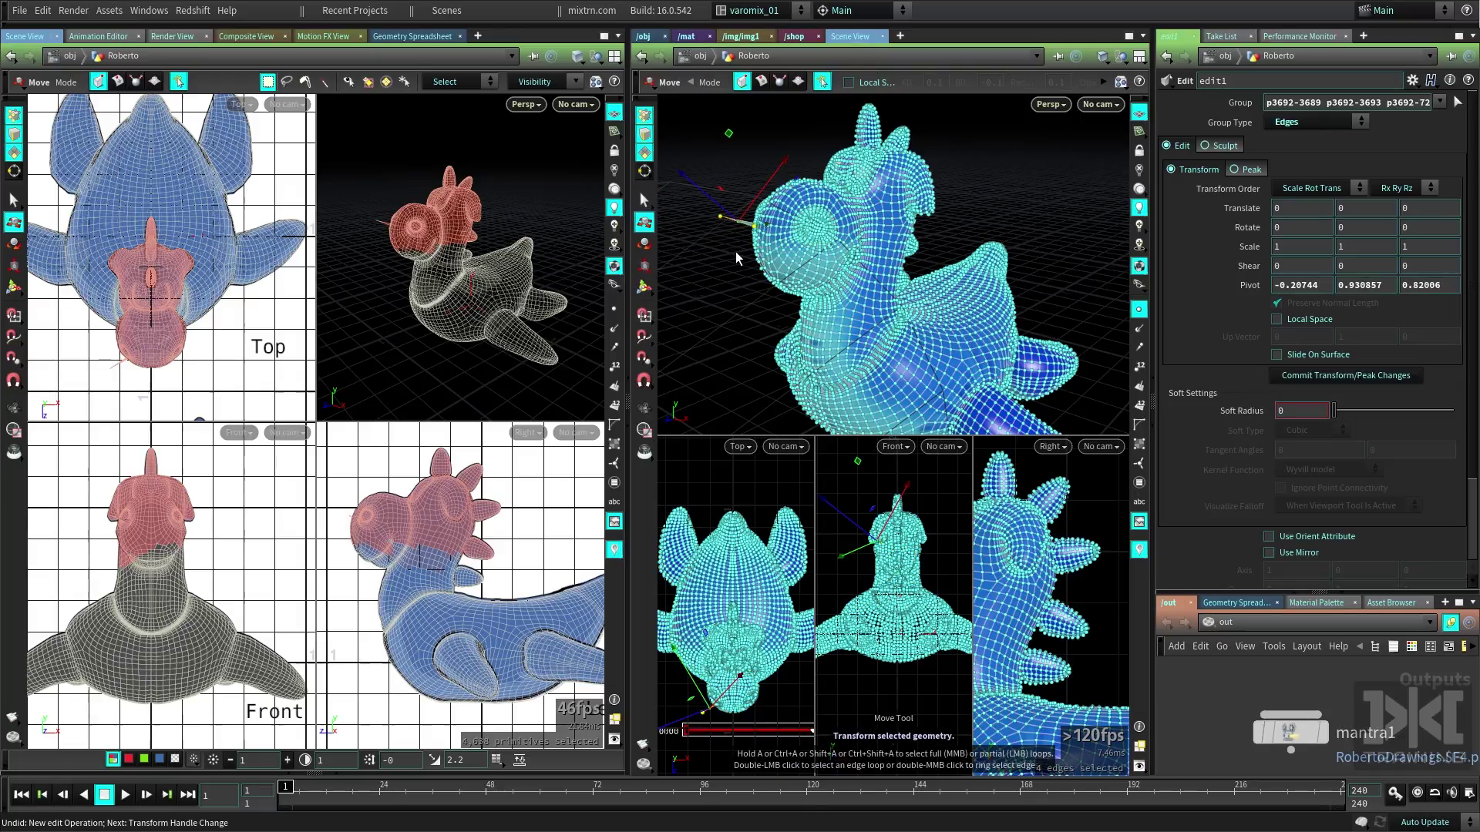